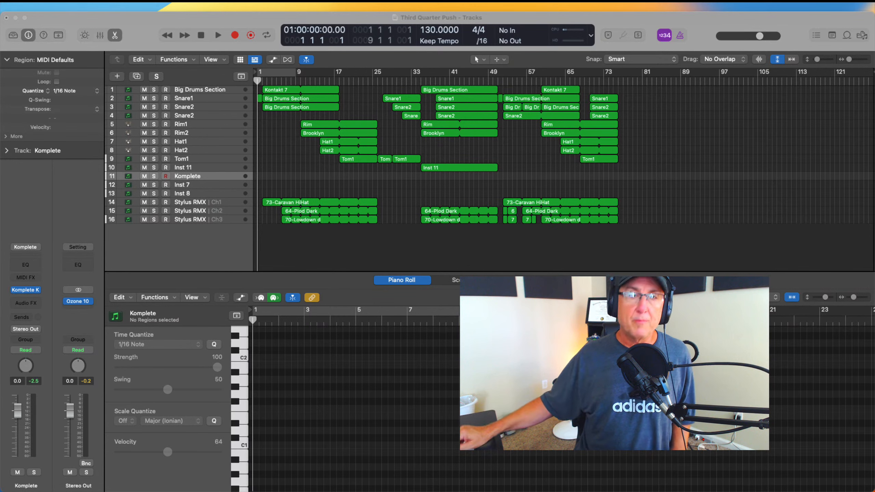
# Move the playhead to bar 51.
pyautogui.click(497, 80)
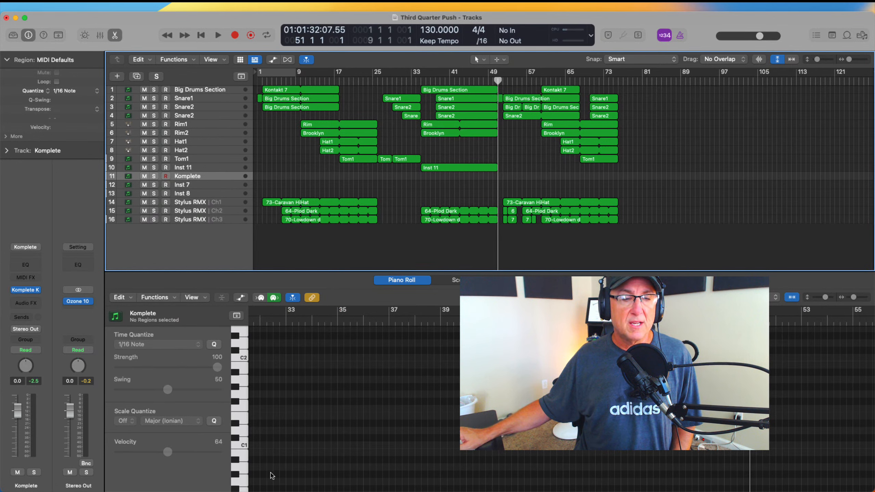
pyautogui.click(663, 16)
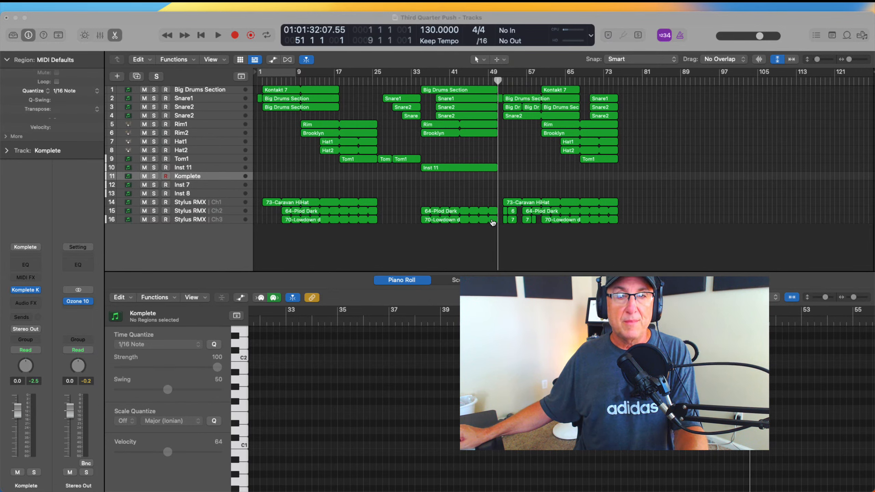
pyautogui.click(492, 222)
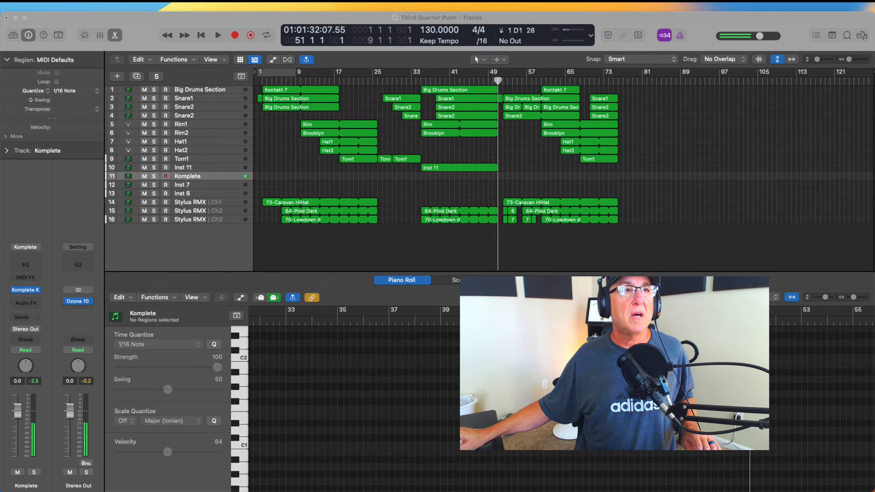
# Check the available input devices in the audio device settings, leaving Revelator IO 24 selected, and close the settings.
pyautogui.click(63, 7)
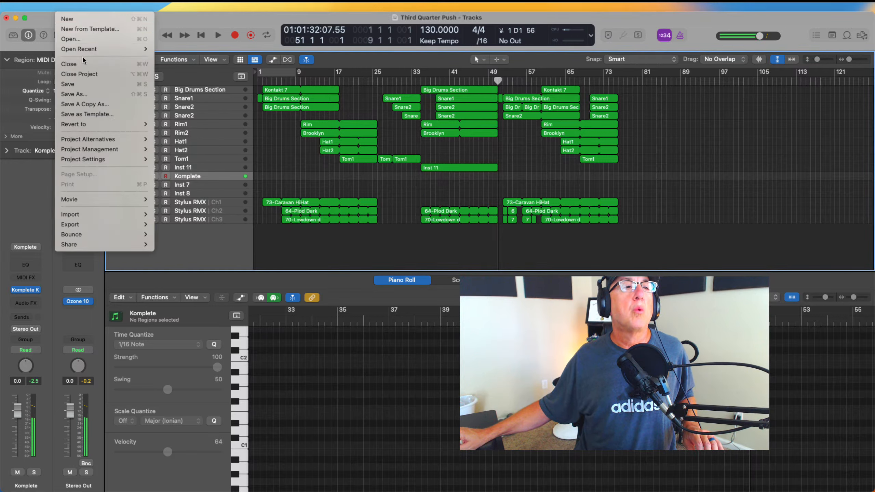
pyautogui.moveTo(45, 6)
pyautogui.moveTo(58, 41)
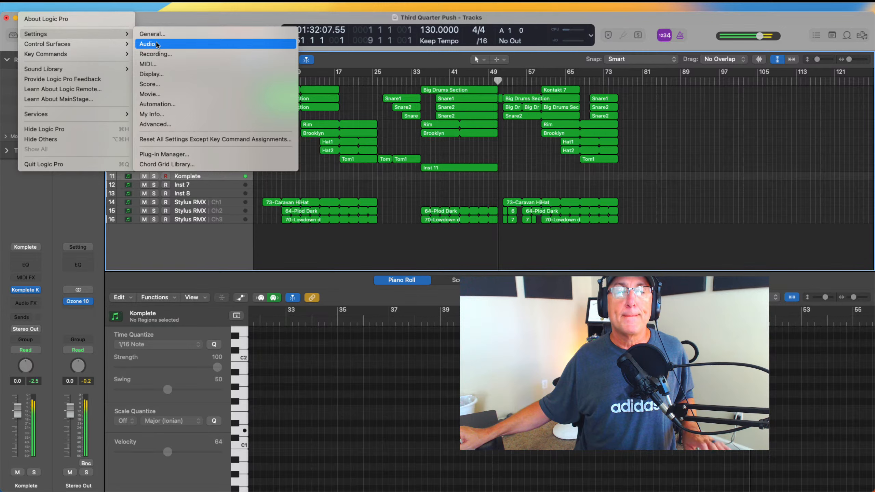
pyautogui.click(156, 45)
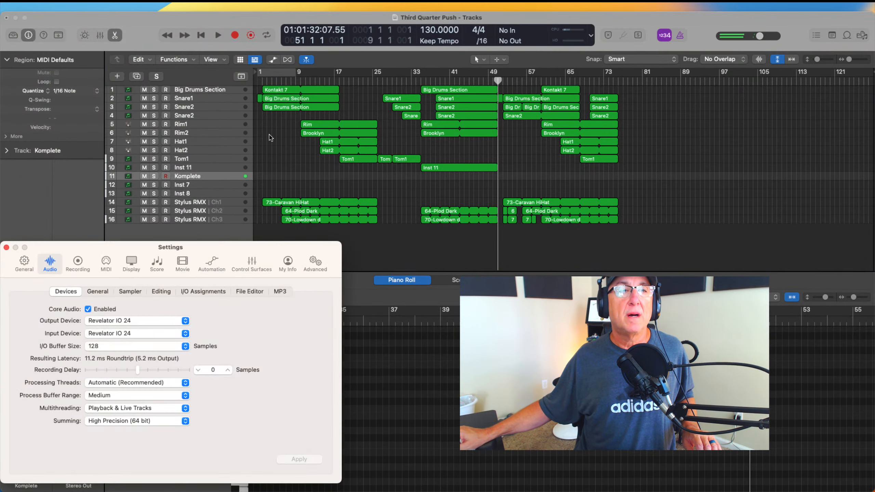
pyautogui.click(126, 333)
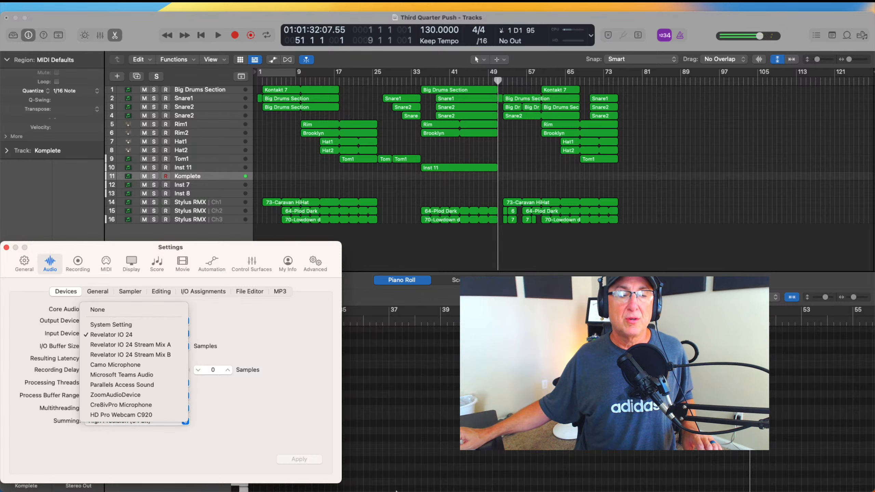
pyautogui.click(6, 247)
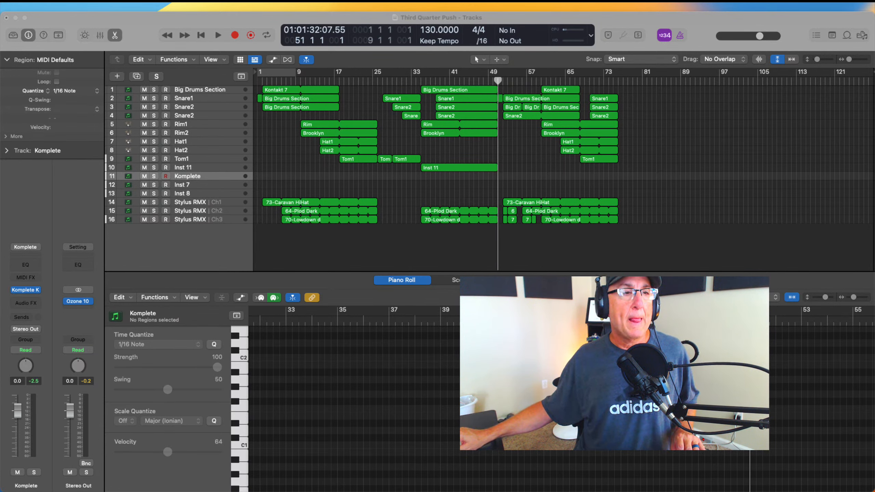
pyautogui.click(115, 225)
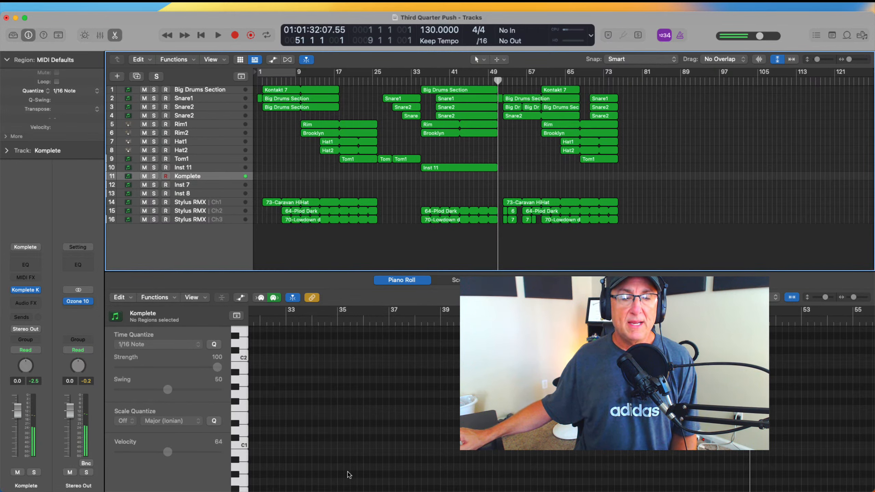
pyautogui.click(317, 476)
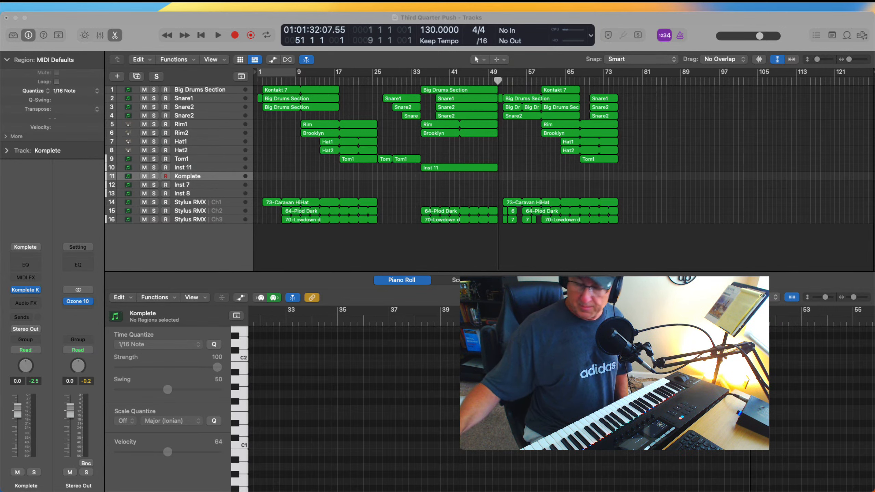
pyautogui.click(614, 372)
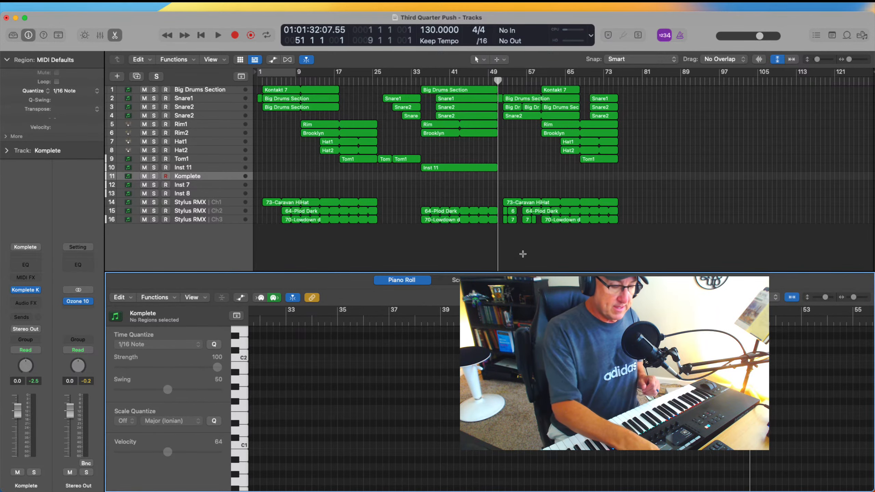
# Play the arrangement from the beginning through past its last regions at about bar 77, and stop playback.
pyautogui.press('Return')
pyautogui.press('space')
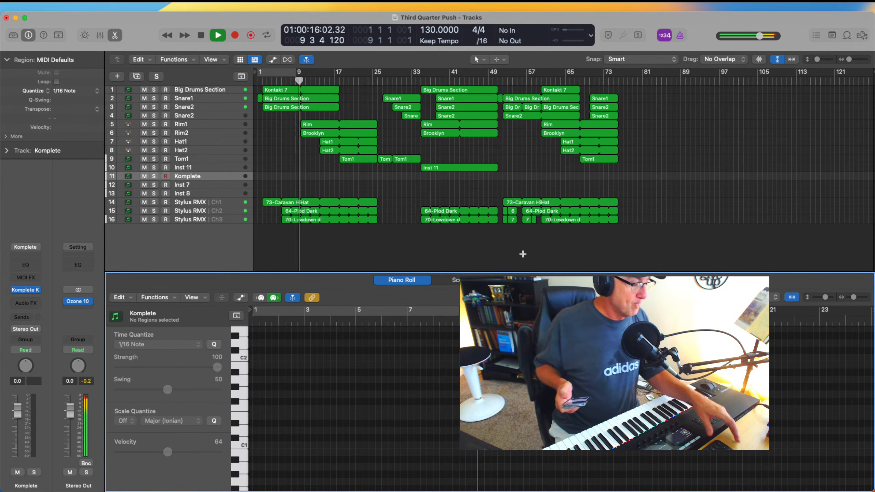
pyautogui.press('v')
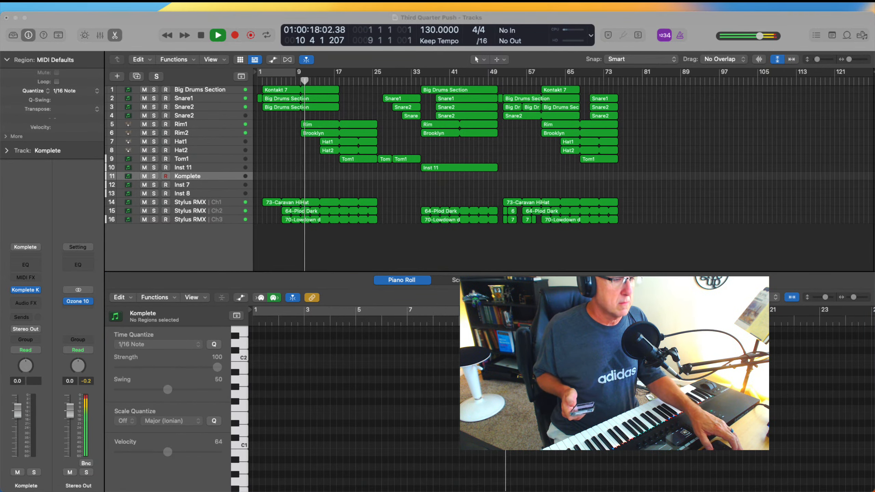
pyautogui.click(522, 254)
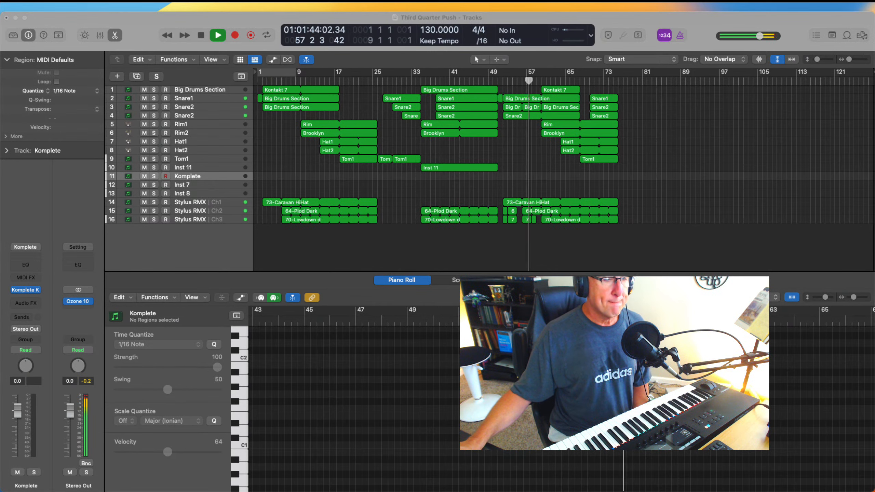
pyautogui.click(590, 303)
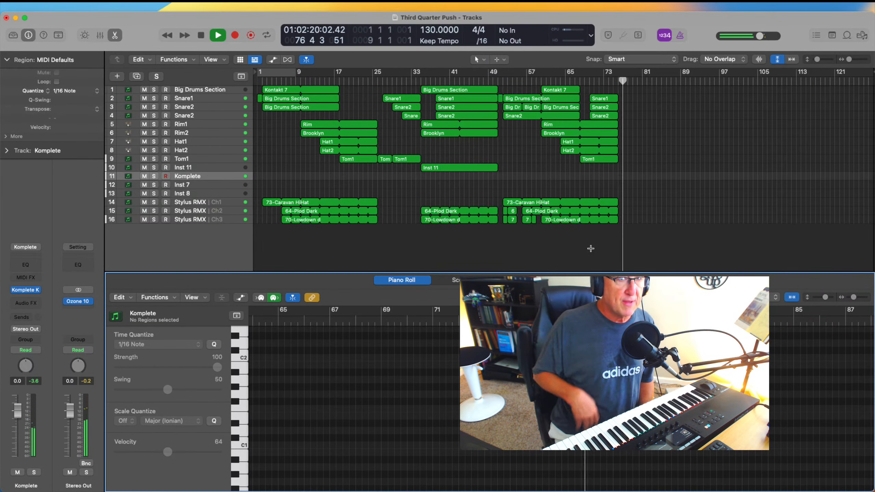
pyautogui.press('space')
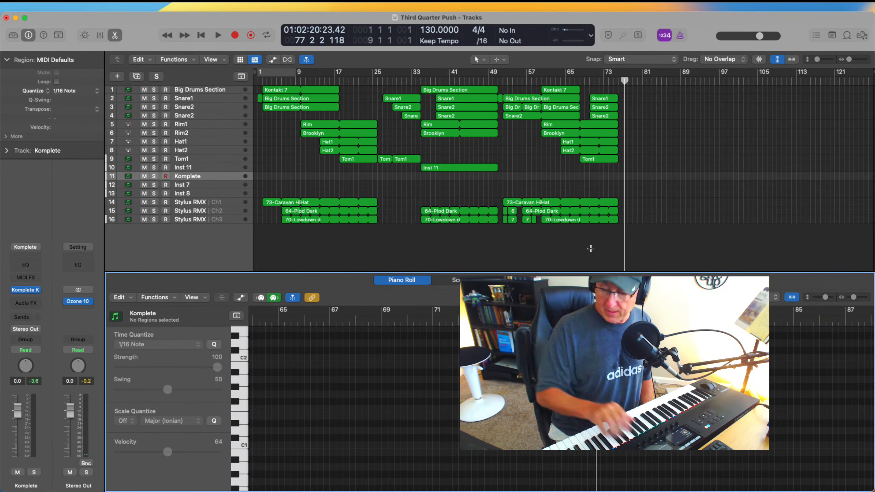
# Scrub the playhead backward and forward through the arrangement and bring it to bar 22.
pyautogui.press(',')
pyautogui.press(',')
pyautogui.press(',')
pyautogui.press(',')
pyautogui.press(',')
pyautogui.press(',')
pyautogui.press(',')
pyautogui.press(',')
pyautogui.press(',')
pyautogui.press(',')
pyautogui.press(',')
pyautogui.press(',')
pyautogui.press(',')
pyautogui.press(',')
pyautogui.press(',')
pyautogui.press(',')
pyautogui.press(',')
pyautogui.press(',')
pyautogui.press(',')
pyautogui.press(',')
pyautogui.press(',')
pyautogui.press(',')
pyautogui.press(',')
pyautogui.press(',')
pyautogui.press(',')
pyautogui.press(',')
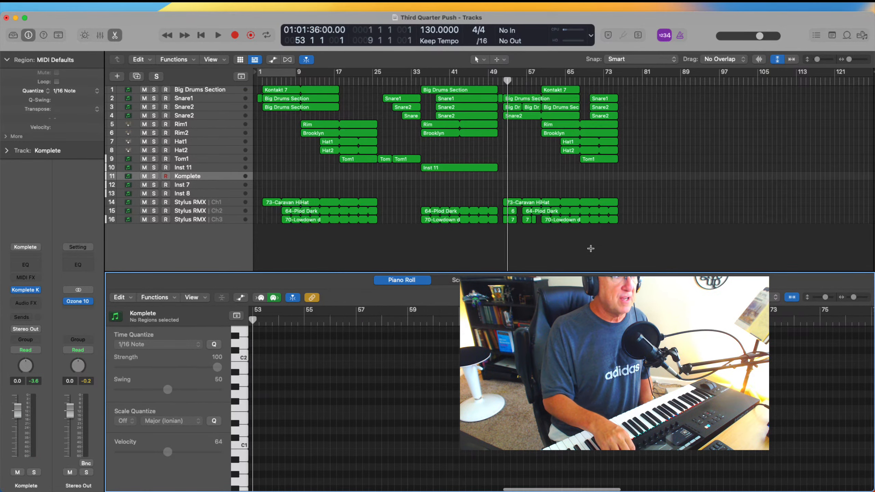
pyautogui.press(',')
pyautogui.press(',')
pyautogui.press(',')
pyautogui.press(',')
pyautogui.press(',')
pyautogui.press(',')
pyautogui.press(',')
pyautogui.press(',')
pyautogui.press(',')
pyautogui.press(',')
pyautogui.press(',')
pyautogui.press(',')
pyautogui.press(',')
pyautogui.press(',')
pyautogui.press(',')
pyautogui.press(',')
pyautogui.press(',')
pyautogui.press(',')
pyautogui.press(',')
pyautogui.press(',')
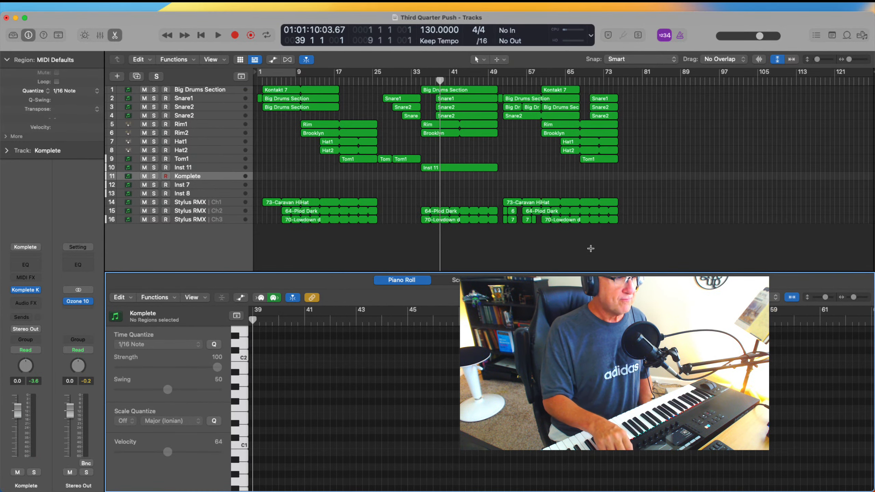
pyautogui.press(',')
pyautogui.press(',')
pyautogui.press(',')
pyautogui.press(',')
pyautogui.press(',')
pyautogui.press(',')
pyautogui.press(',')
pyautogui.press(',')
pyautogui.press(',')
pyautogui.press(',')
pyautogui.press(',')
pyautogui.press(',')
pyautogui.press(',')
pyautogui.press(',')
pyautogui.press(',')
pyautogui.press(',')
pyautogui.press(',')
pyautogui.press(',')
pyautogui.press(',')
pyautogui.press(',')
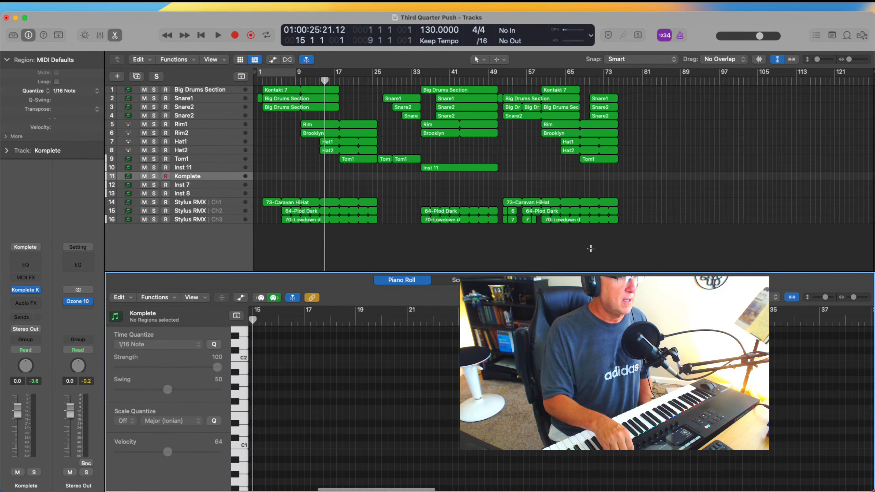
pyautogui.press(',')
pyautogui.press('.')
pyautogui.press('.')
pyautogui.press('.')
pyautogui.press('.')
pyautogui.press('.')
pyautogui.press('.')
pyautogui.press('.')
pyautogui.press('.')
pyautogui.press('.')
pyautogui.press('.')
pyautogui.press('.')
pyautogui.press('.')
pyautogui.press('.')
pyautogui.press('.')
pyautogui.press('.')
pyautogui.press('.')
pyautogui.press('.')
pyautogui.press('.')
pyautogui.press('.')
pyautogui.press('.')
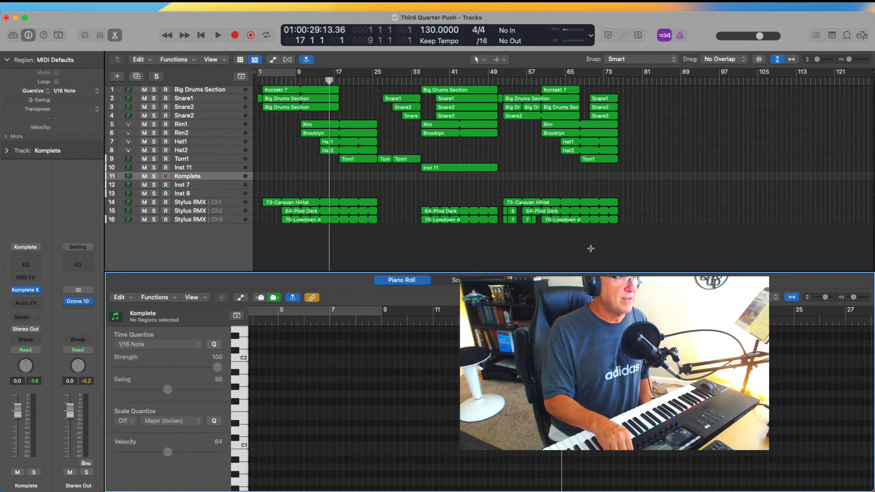
pyautogui.press('.')
pyautogui.press('.')
pyautogui.press('.')
pyautogui.press('.')
pyautogui.press('.')
pyautogui.press('.')
pyautogui.press('.')
pyautogui.press('.')
pyautogui.press('.')
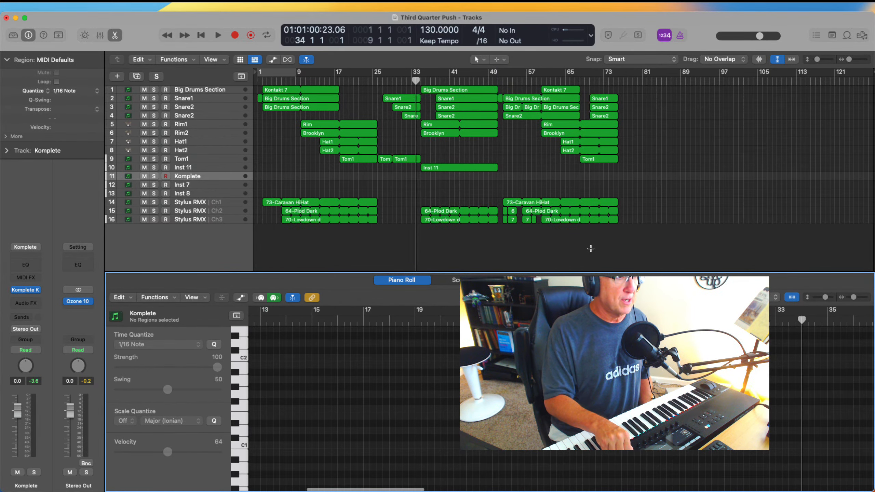
pyautogui.press(',')
pyautogui.press(',')
pyautogui.press(',')
pyautogui.press(',')
pyautogui.press(',')
pyautogui.press(',')
pyautogui.press(',')
pyautogui.press(',')
pyautogui.press(',')
pyautogui.press(',')
pyautogui.press(',')
pyautogui.press(',')
pyautogui.press(',')
pyautogui.press(',')
pyautogui.press(',')
pyautogui.press(',')
pyautogui.press(',')
pyautogui.press(',')
pyautogui.press(',')
pyautogui.press('.')
pyautogui.press('.')
pyautogui.press('.')
pyautogui.press('.')
pyautogui.press('.')
pyautogui.press('.')
pyautogui.press('.')
pyautogui.press('.')
pyautogui.press('.')
pyautogui.press('.')
pyautogui.press('.')
pyautogui.press('.')
pyautogui.press('.')
pyautogui.press('.')
pyautogui.press('.')
pyautogui.press('.')
pyautogui.press('.')
pyautogui.press('.')
pyautogui.press('.')
pyautogui.press('.')
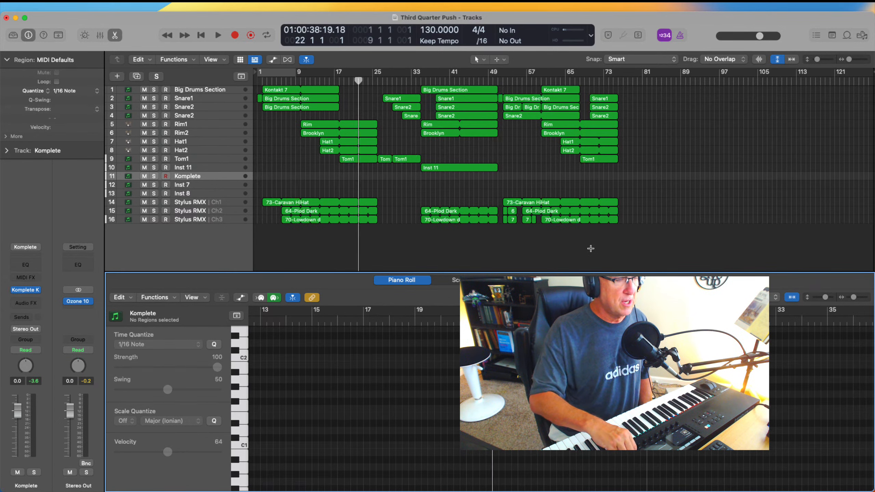
# Move the playhead forward to bar 56 and back to bar 51.
pyautogui.press('.')
pyautogui.press('.')
pyautogui.press('.')
pyautogui.press('.')
pyautogui.press('.')
pyautogui.press('.')
pyautogui.press('.')
pyautogui.press('.')
pyautogui.press('.')
pyautogui.press('.')
pyautogui.press('.')
pyautogui.press('.')
pyautogui.press('.')
pyautogui.press('.')
pyautogui.press('.')
pyautogui.press('.')
pyautogui.press('.')
pyautogui.press('.')
pyautogui.press('.')
pyautogui.press('.')
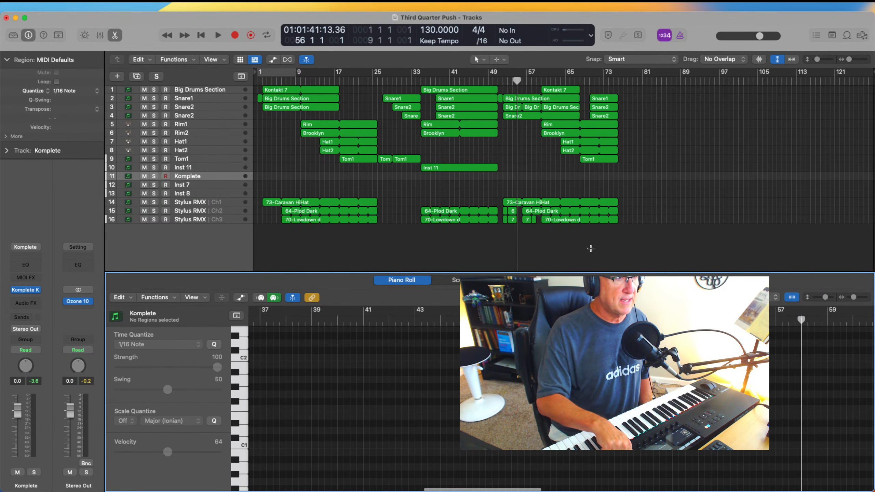
pyautogui.press(',')
pyautogui.press(',')
pyautogui.press(',')
pyautogui.press(',')
pyautogui.press(',')
pyautogui.press(',')
pyautogui.press(',')
pyautogui.press(',')
pyautogui.press(',')
pyautogui.press(',')
pyautogui.press(',')
pyautogui.press(',')
pyautogui.press(',')
pyautogui.press(',')
pyautogui.press(',')
pyautogui.press(',')
pyautogui.press(',')
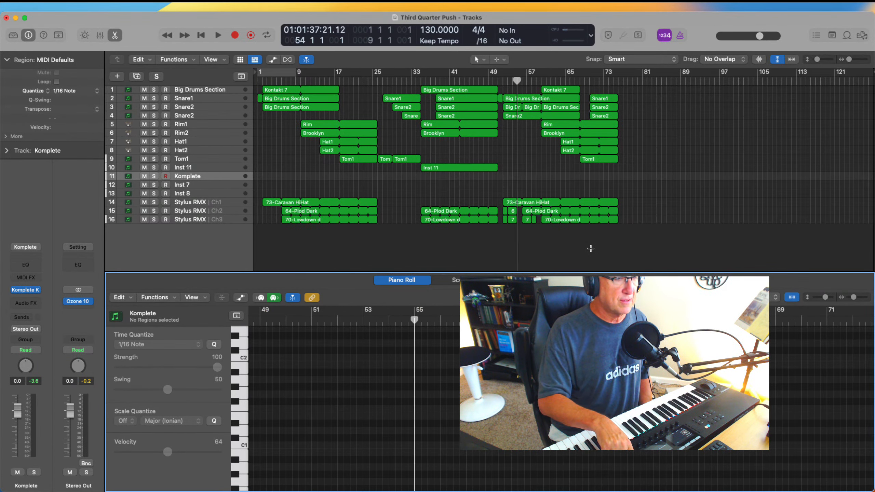
pyautogui.press(',')
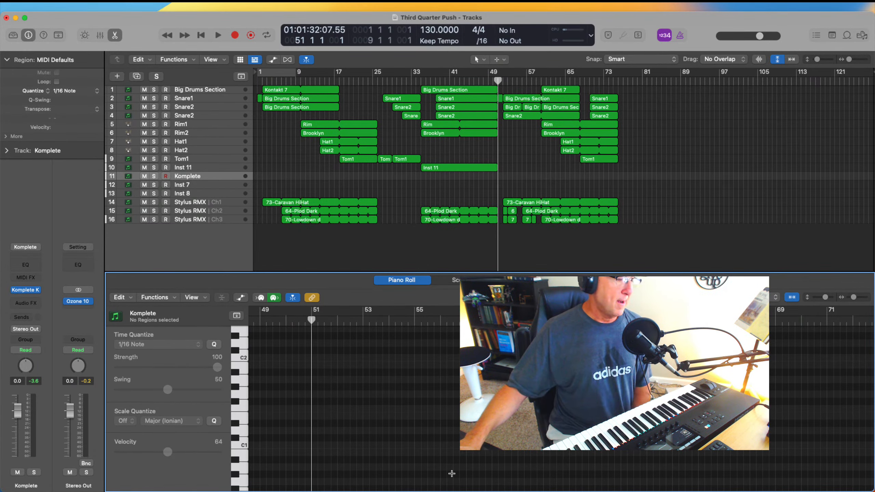
pyautogui.click(314, 491)
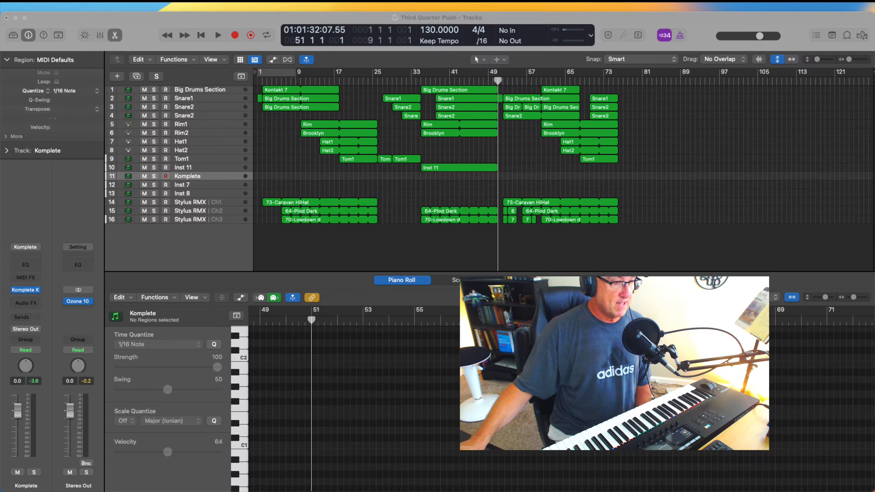
pyautogui.click(315, 378)
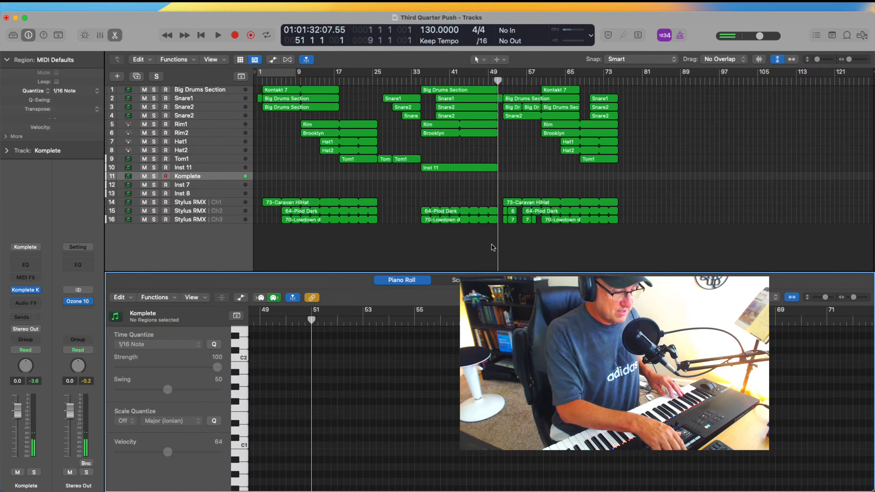
# Record a take on the Komplete track from bar 51 to about bar 60, return the playhead to bar 52 and delete the recorded region.
pyautogui.press('r')
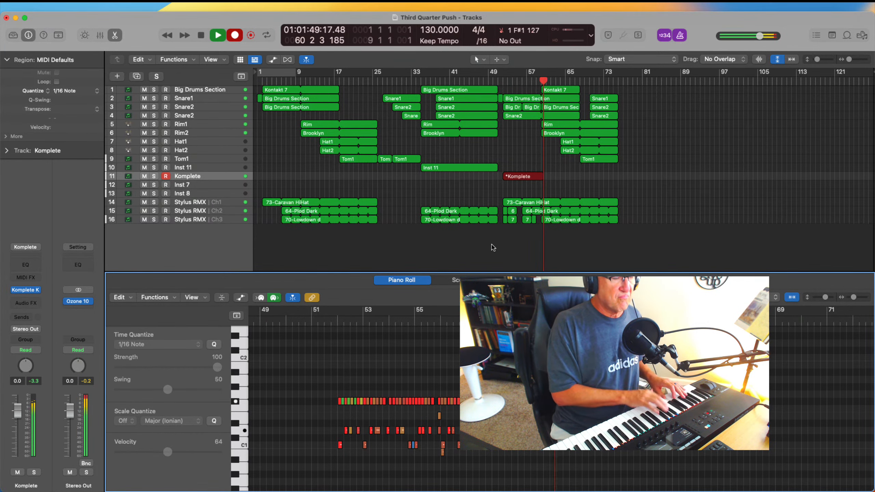
pyautogui.press('space')
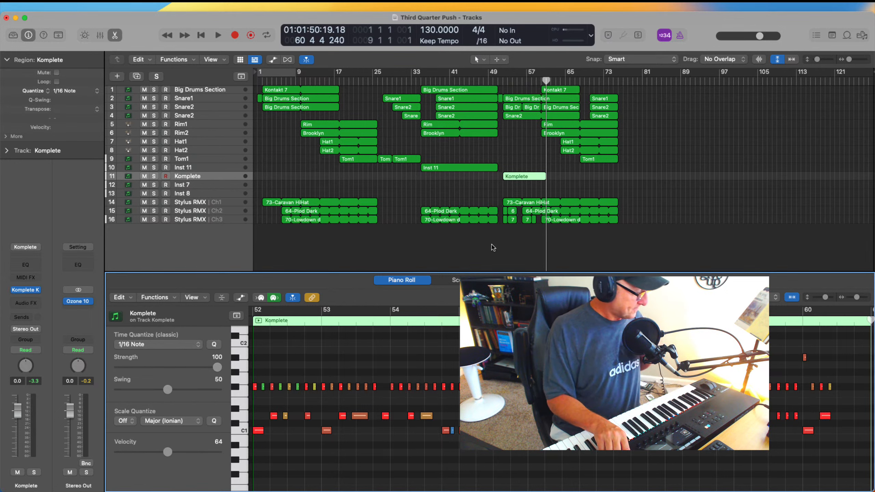
pyautogui.press(',')
pyautogui.press(',')
pyautogui.press(',')
pyautogui.press(',')
pyautogui.press(',')
pyautogui.press(',')
pyautogui.press(',')
pyautogui.press(',')
pyautogui.press(',')
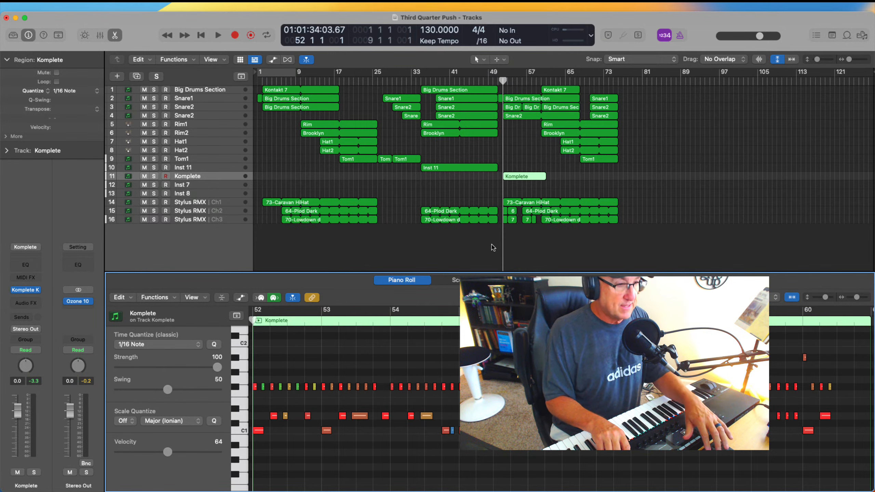
pyautogui.press('Delete')
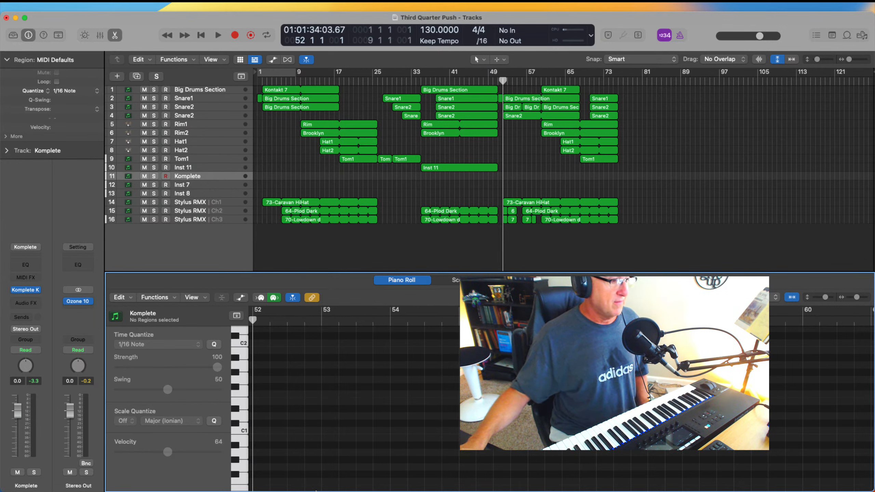
pyautogui.click(313, 474)
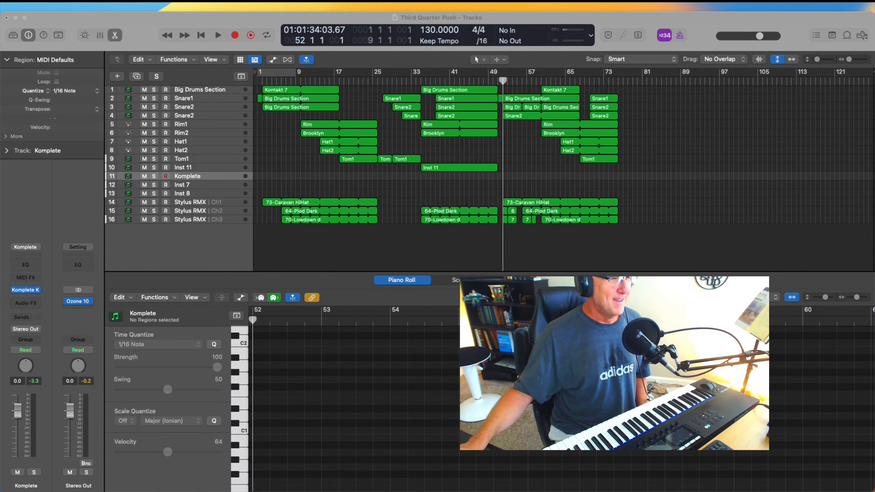
pyautogui.click(520, 248)
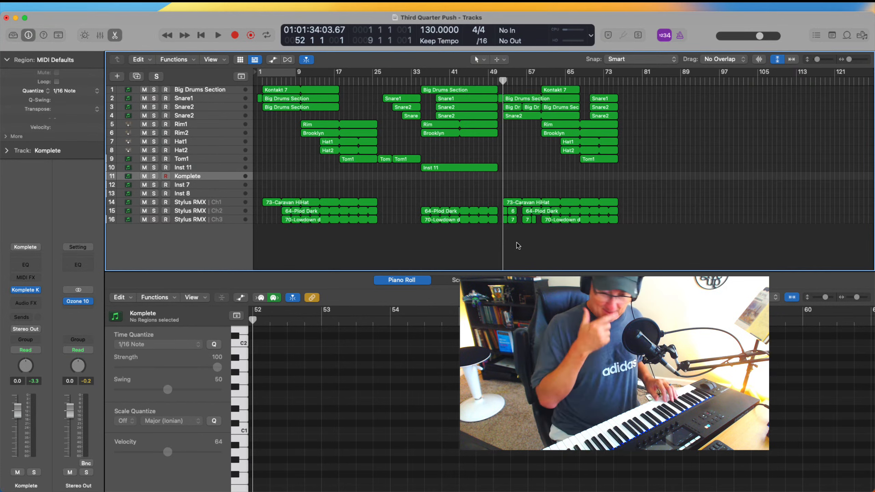
# Record another Komplete take from bar 51, stop at about bar 56 and delete the recorded region.
pyautogui.press(',')
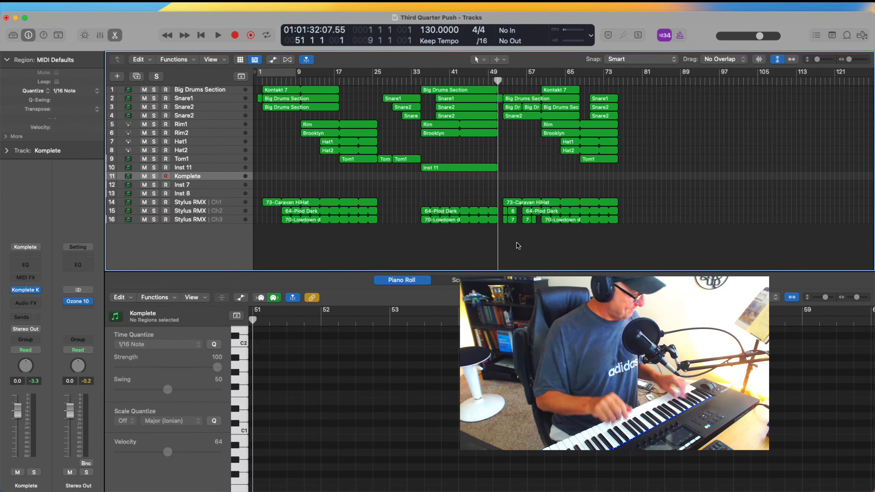
pyautogui.press('r')
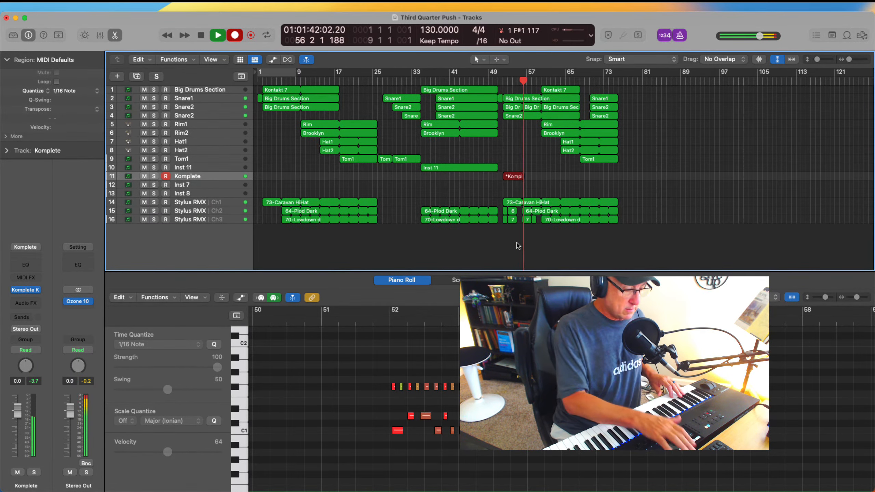
pyautogui.press('space')
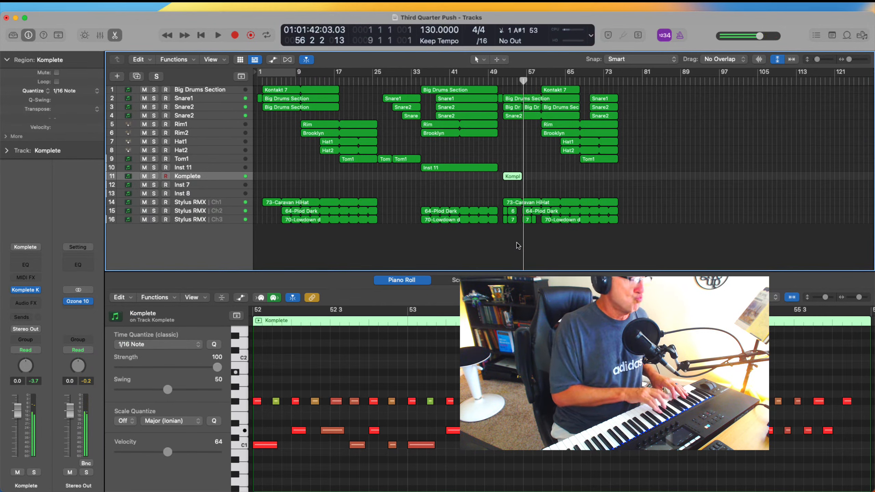
pyautogui.press('Delete')
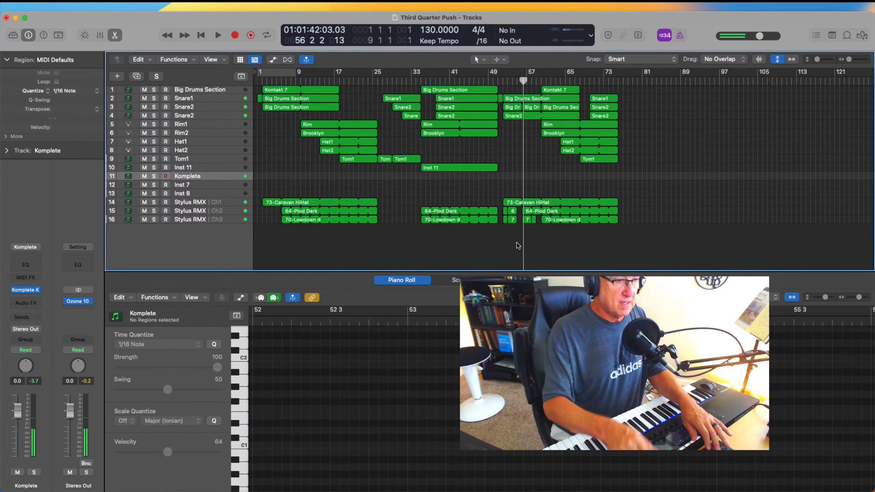
# Move the playhead to bar 52, record a Komplete take up to about bar 61 and delete it.
pyautogui.press(',')
pyautogui.press(',')
pyautogui.press(',')
pyautogui.press(',')
pyautogui.press(',')
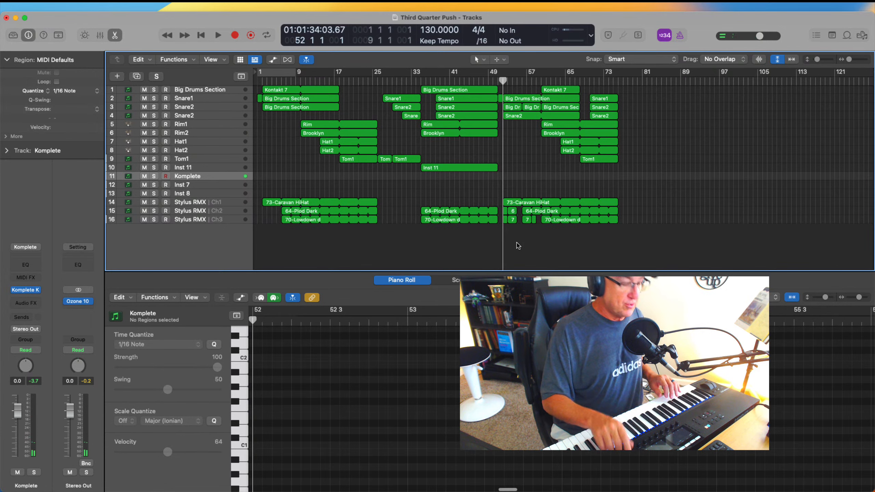
pyautogui.press('r')
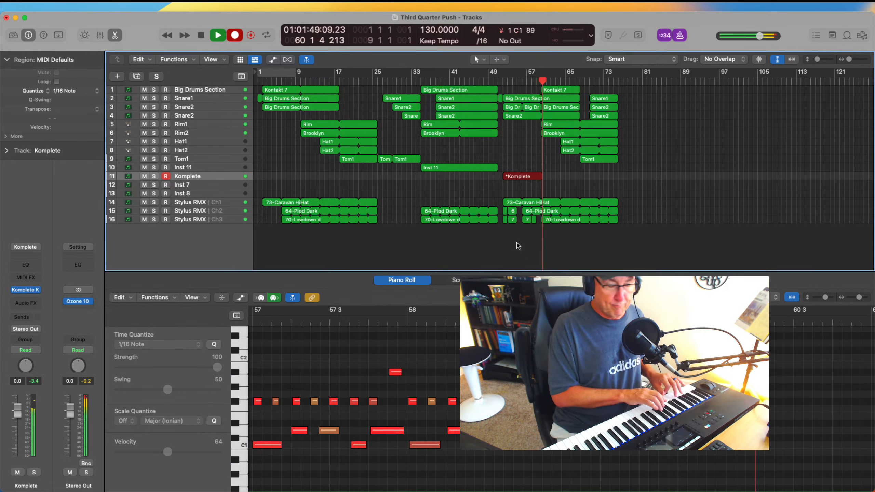
pyautogui.press('space')
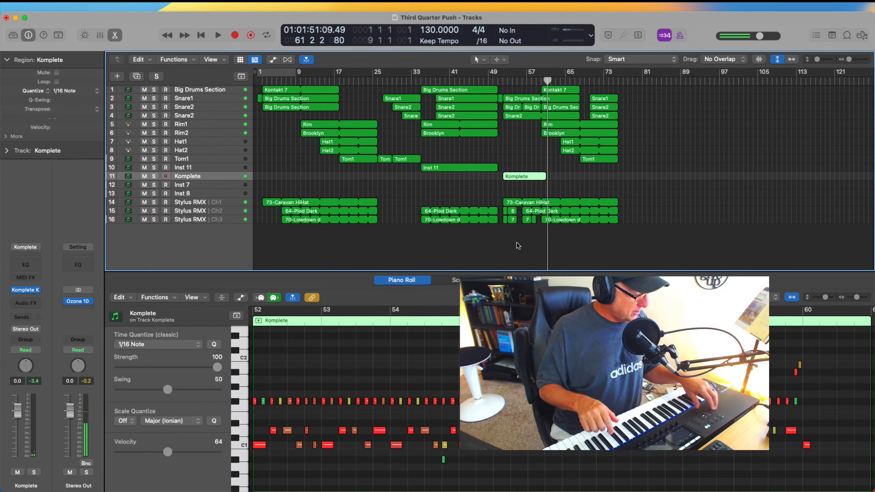
pyautogui.press('Delete')
# Return the playhead to bar 52 and record a Komplete part up to about bar 68.
pyautogui.press(',')
pyautogui.press(',')
pyautogui.press(',')
pyautogui.press(',')
pyautogui.press(',')
pyautogui.press(',')
pyautogui.press(',')
pyautogui.press(',')
pyautogui.press(',')
pyautogui.press(',')
pyautogui.press(',')
pyautogui.press('.')
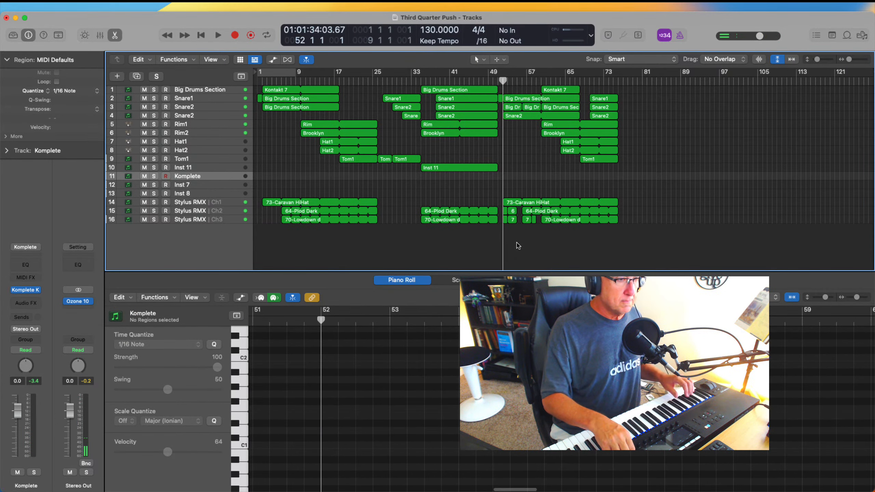
pyautogui.press('r')
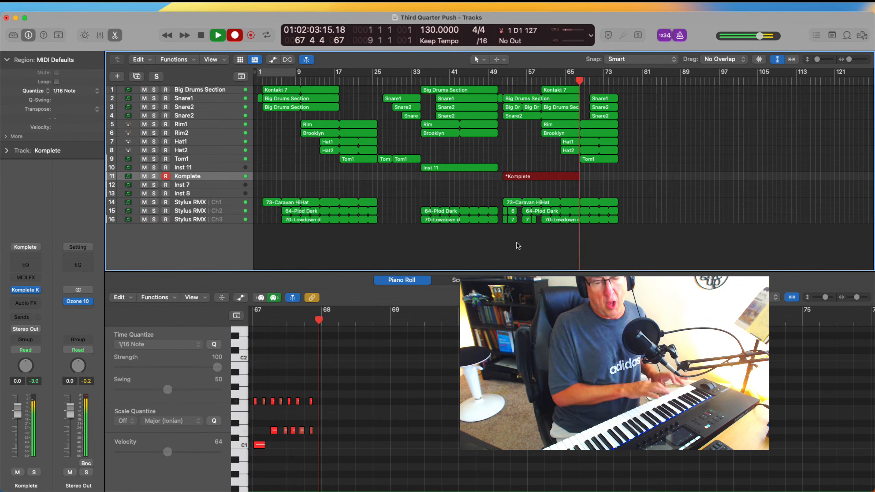
pyautogui.press('space')
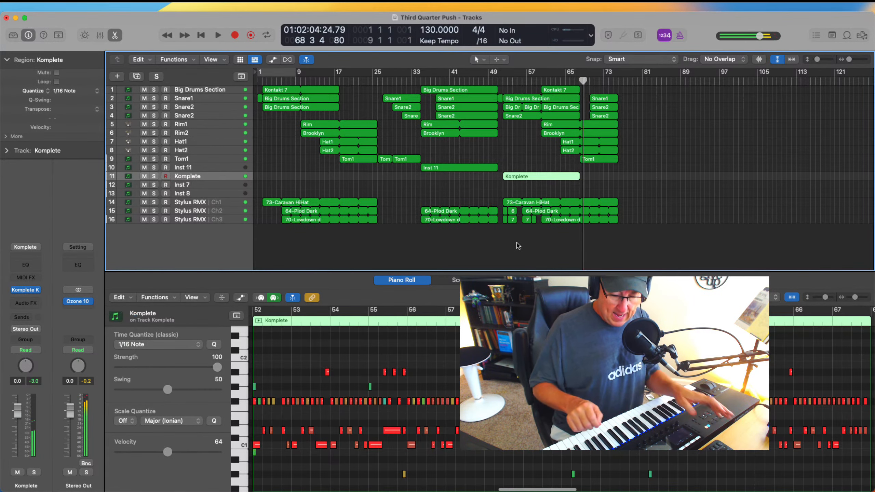
# Play back the last bars of the Komplete take and shorten its region to end at bar 65.
pyautogui.press('space')
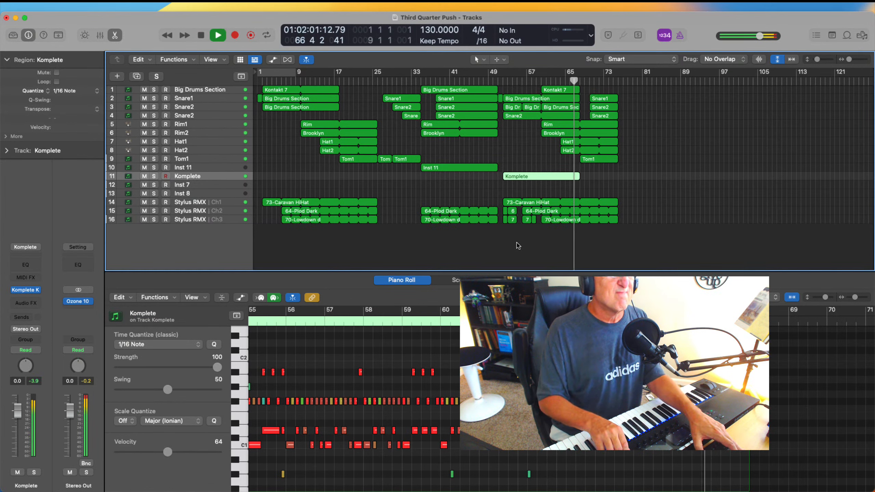
pyautogui.press(',')
pyautogui.press(',')
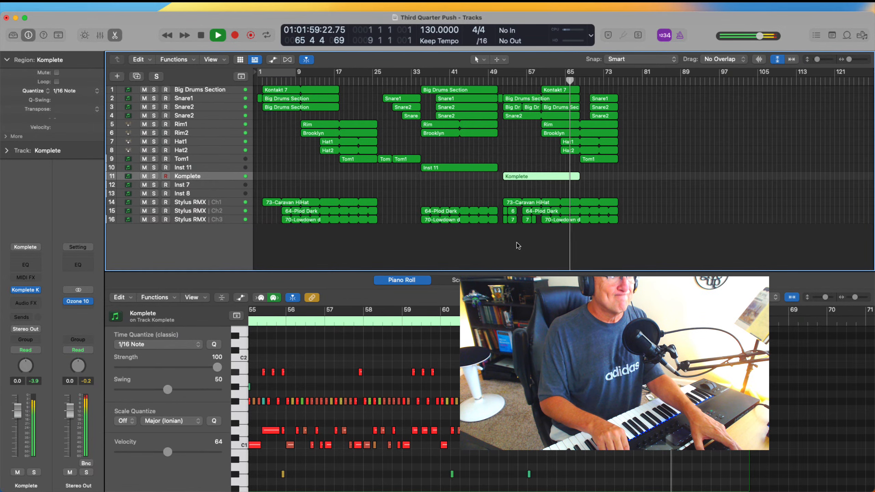
pyautogui.press('space')
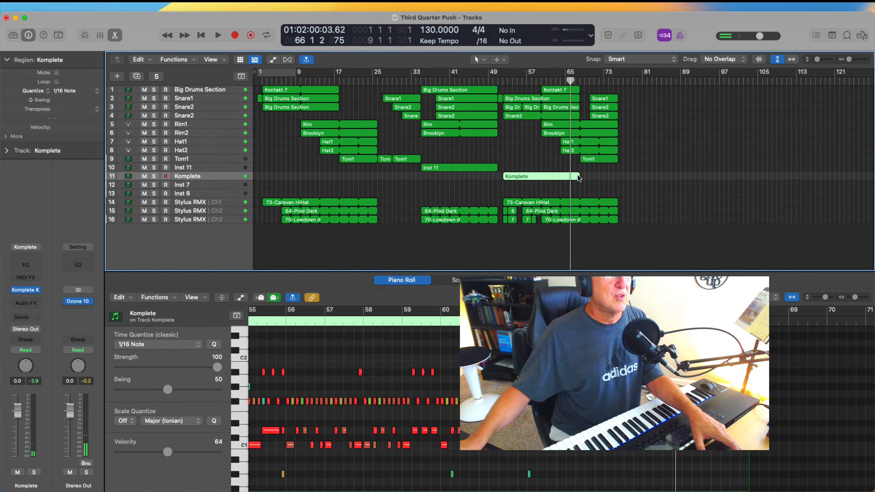
pyautogui.moveTo(578, 178); pyautogui.dragTo(565, 176)
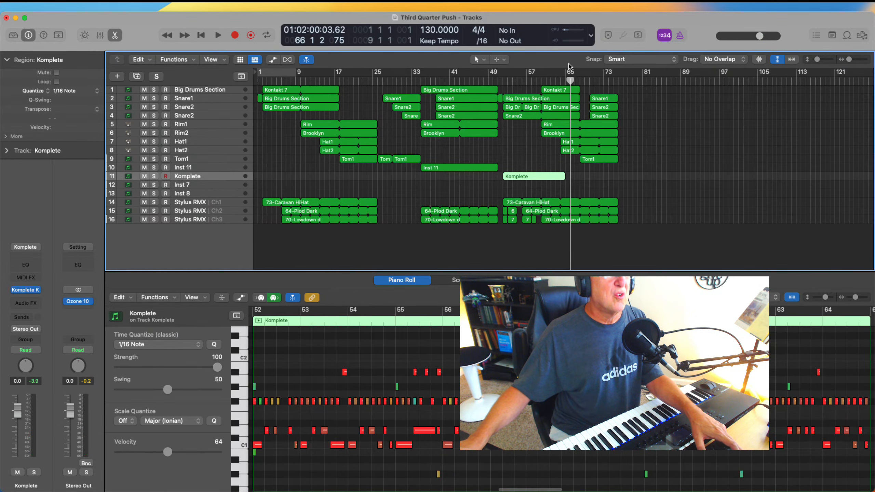
# Try recording a continuation on the Komplete track from bar 65, stop at about bar 66 and delete the short region.
pyautogui.click(562, 81)
pyautogui.press('r')
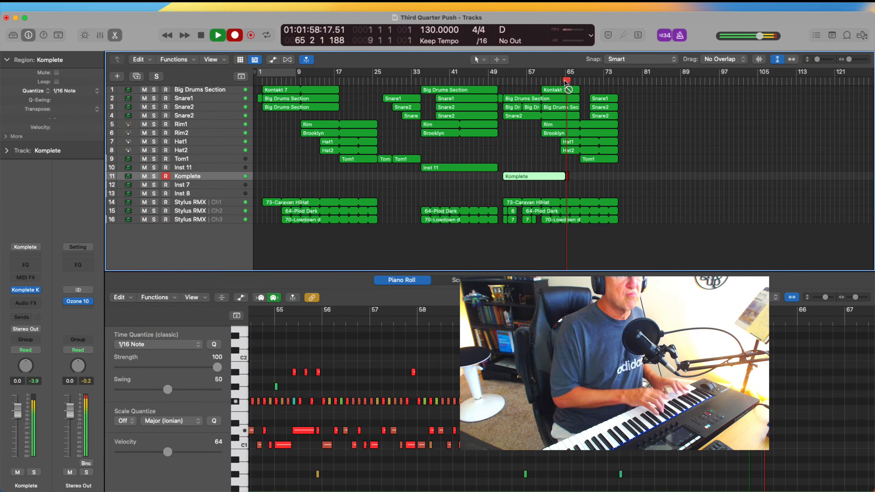
pyautogui.press('space')
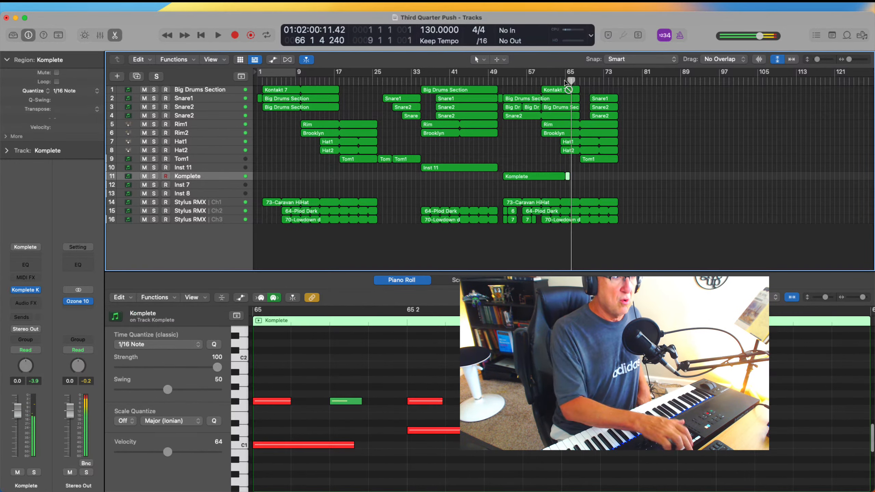
pyautogui.press('z')
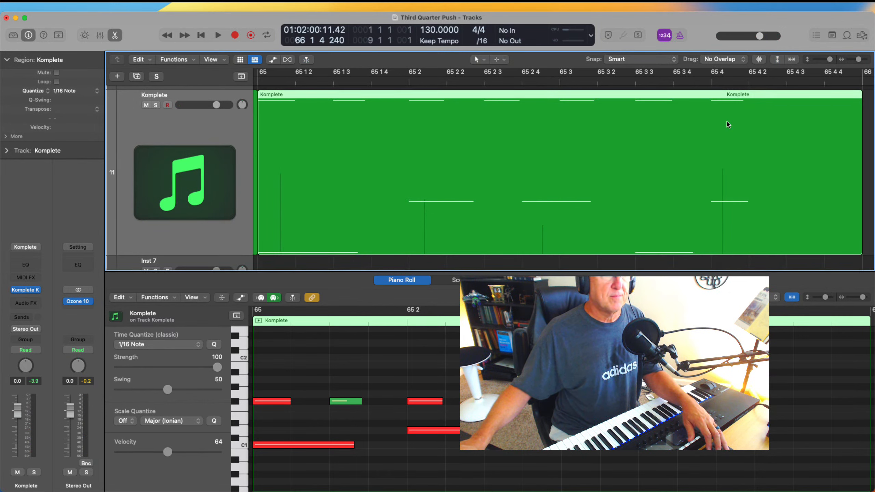
pyautogui.click(598, 58)
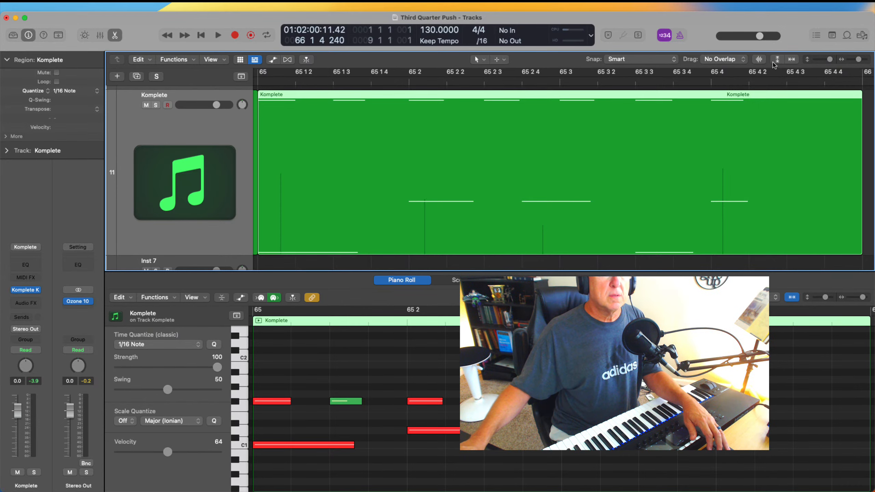
pyautogui.click(776, 60)
pyautogui.click(789, 61)
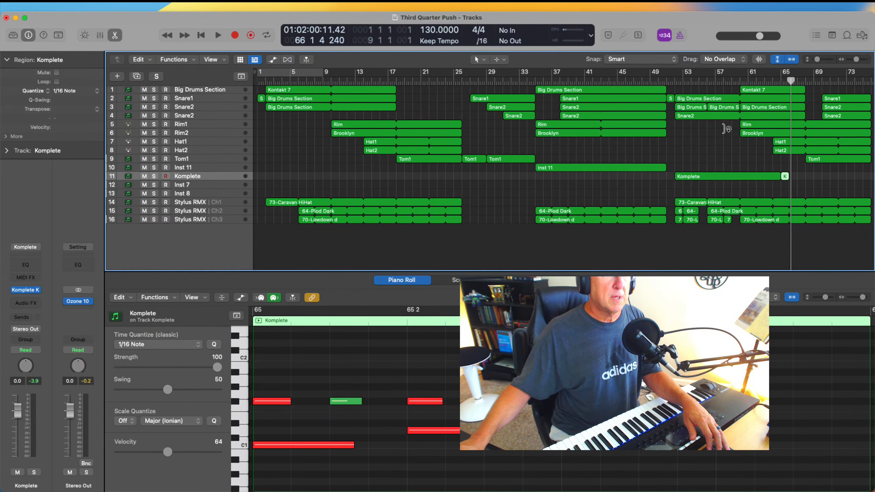
pyautogui.press('Delete')
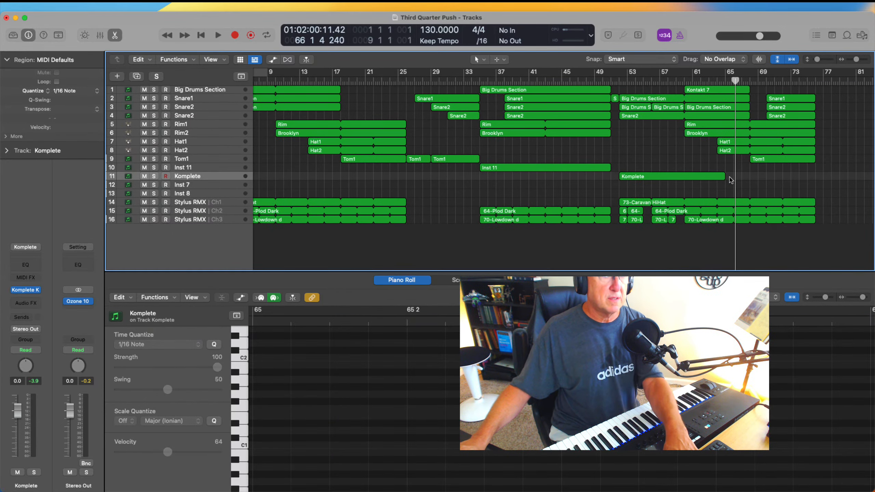
# Record the rest of the Komplete part from bar 65 to about bar 76 and return the playhead to bar 51.
pyautogui.click(723, 84)
pyautogui.press('r')
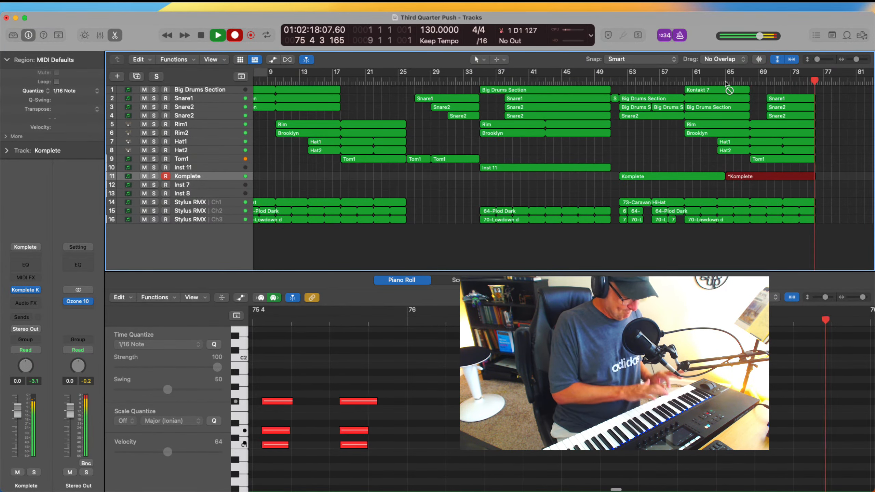
pyautogui.press('space')
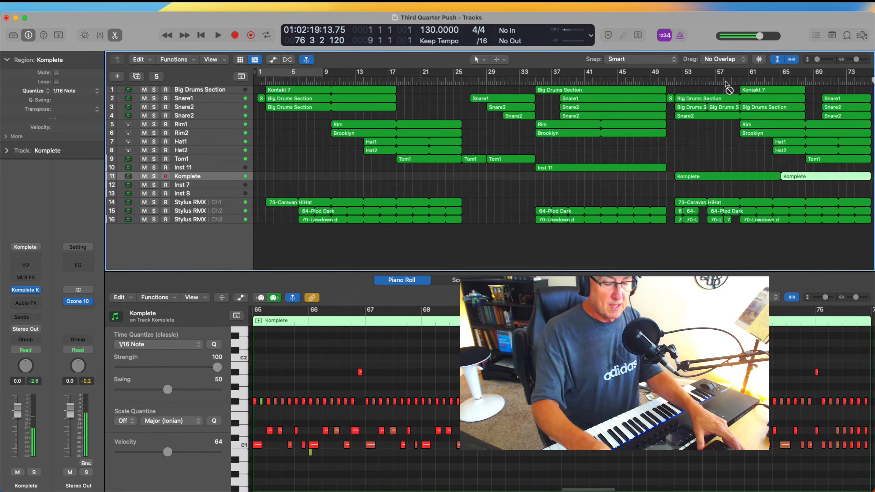
pyautogui.press('super+Left')
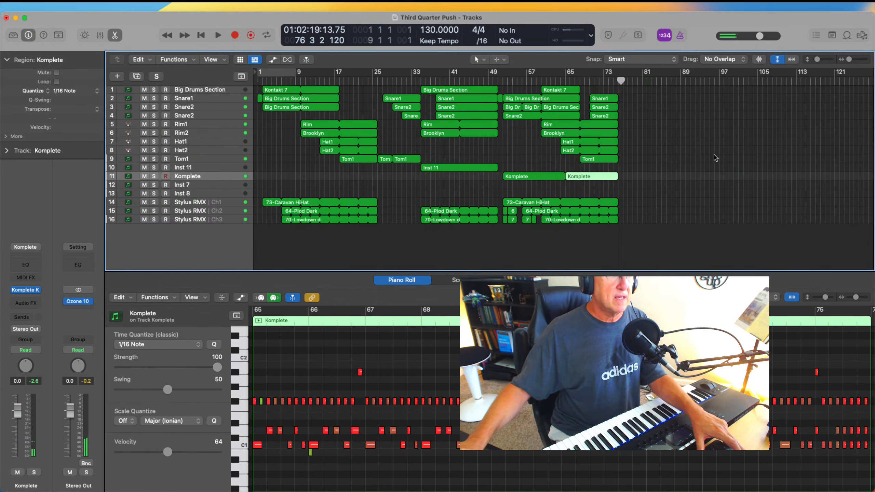
pyautogui.click(498, 80)
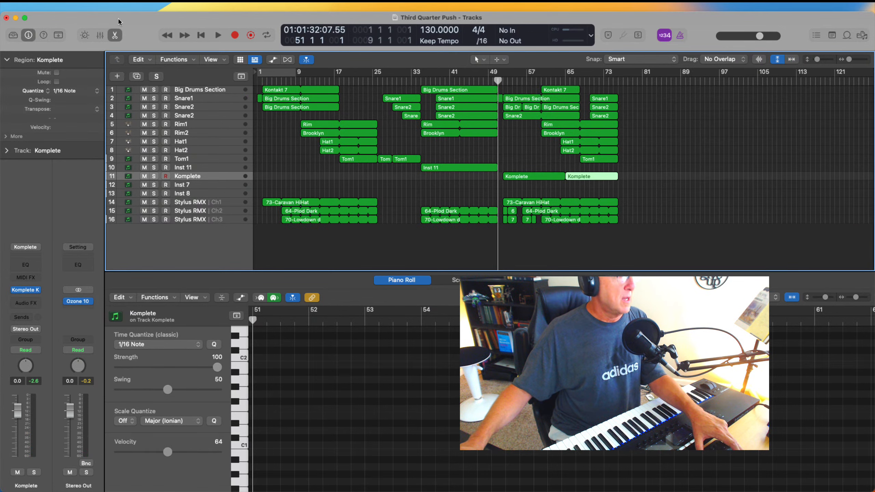
# Open the Komplete track's Komplete Kontrol instrument, look over the loaded Abbey Road 60s Drummer kit and close it.
pyautogui.press('super+Tab')
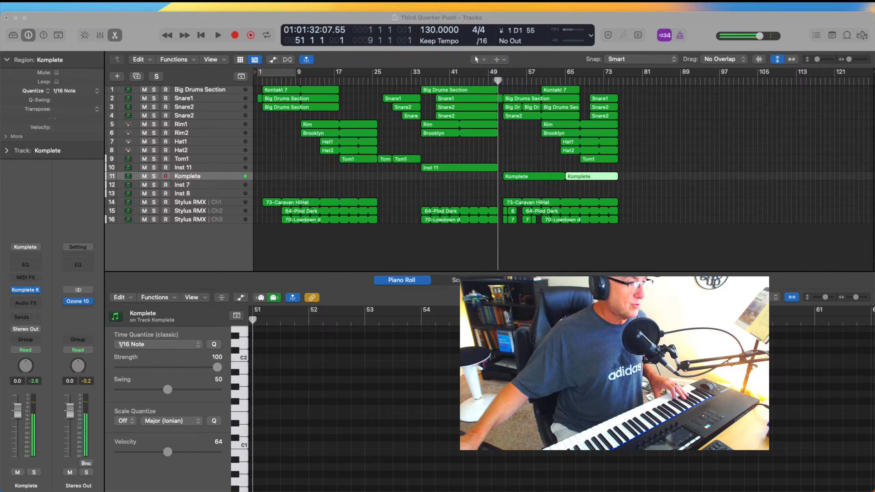
pyautogui.click(417, 194)
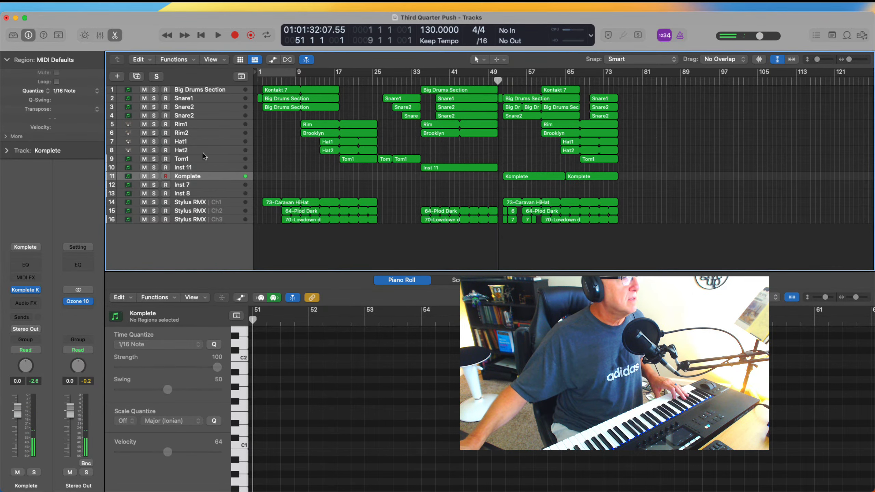
pyautogui.click(30, 291)
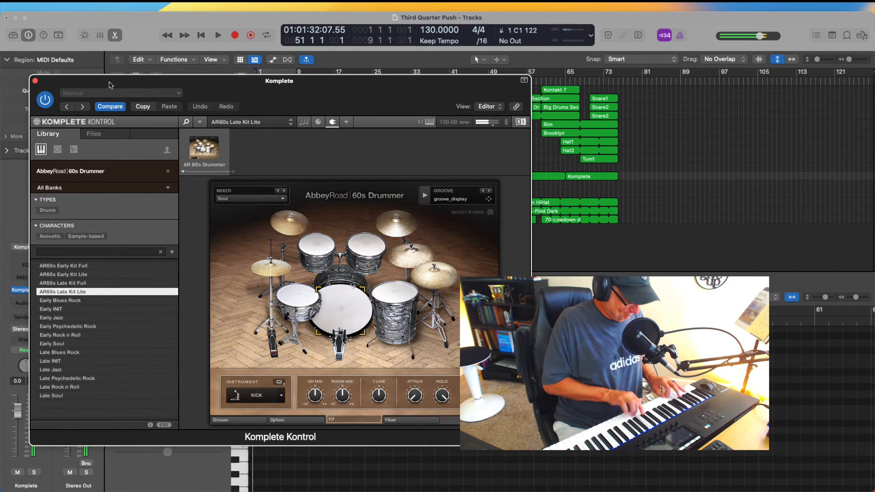
pyautogui.click(35, 80)
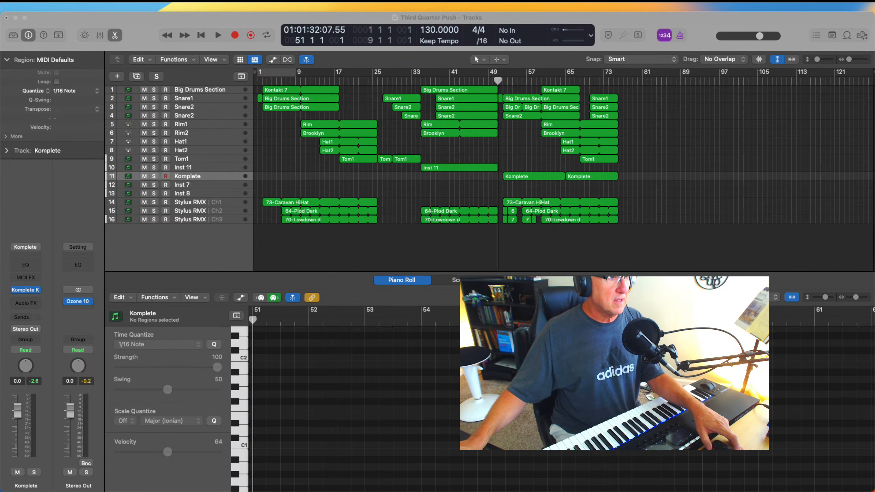
# Move the playhead to bar 50, select both Komplete regions and set their quantize to 1/16 Note.
pyautogui.click(496, 82)
pyautogui.click(493, 82)
pyautogui.press('space')
pyautogui.press('space')
pyautogui.click(188, 176)
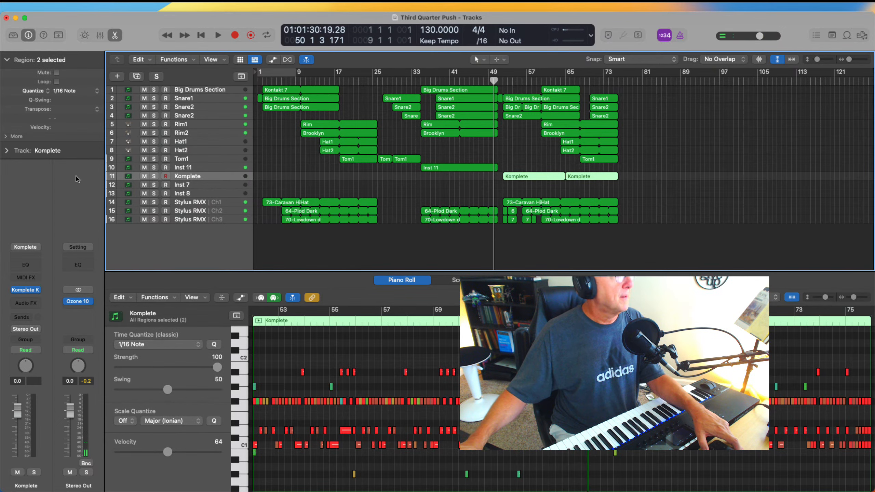
pyautogui.click(79, 91)
pyautogui.click(79, 92)
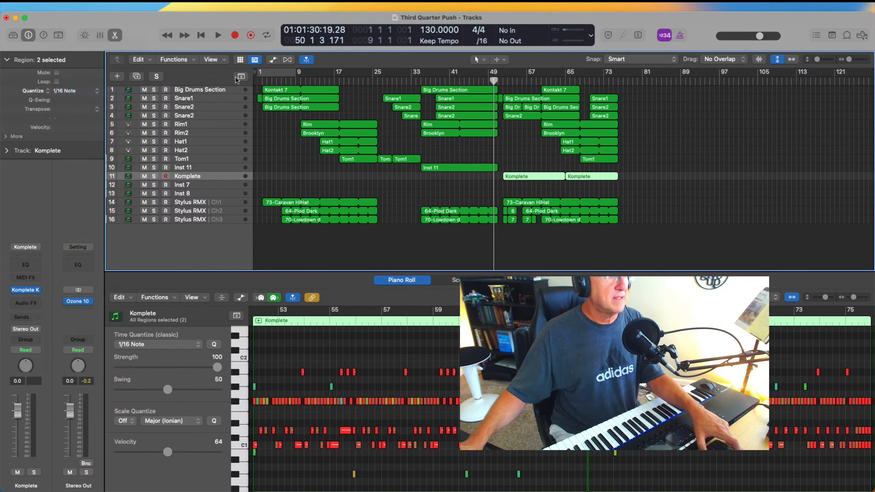
# Play back the full Komplete part from bar 50 and stop at about bar 77.
pyautogui.press('space')
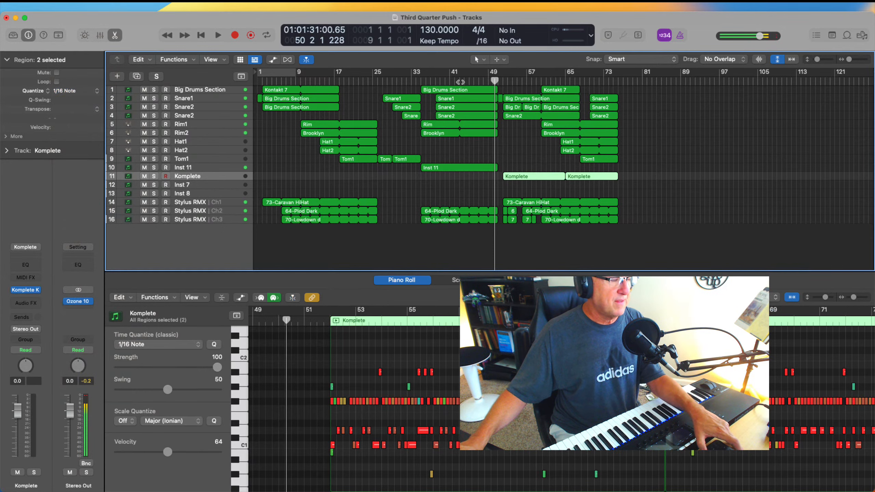
pyautogui.press('space')
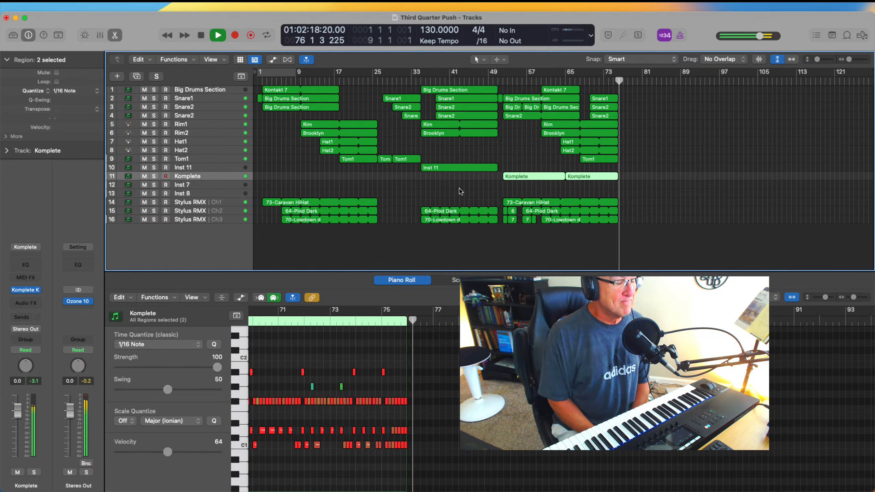
pyautogui.press('space')
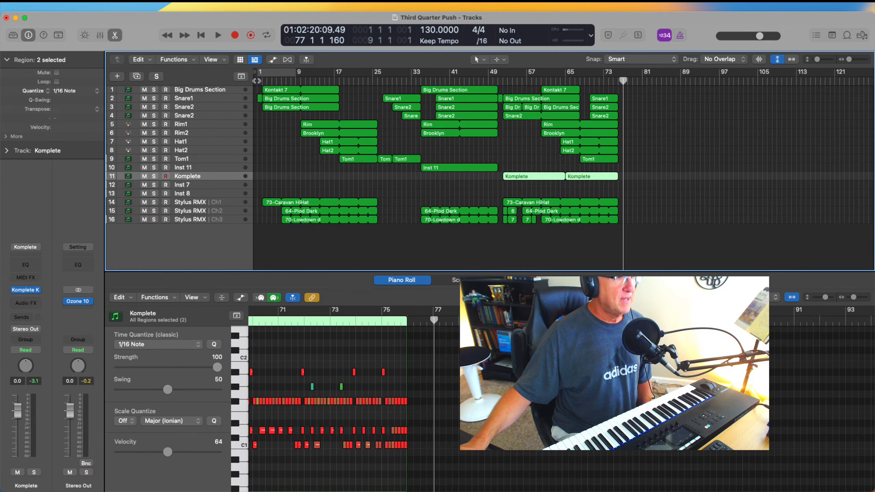
# Play the arrangement from the beginning and stop at about bar 17.
pyautogui.press('Return')
pyautogui.press('space')
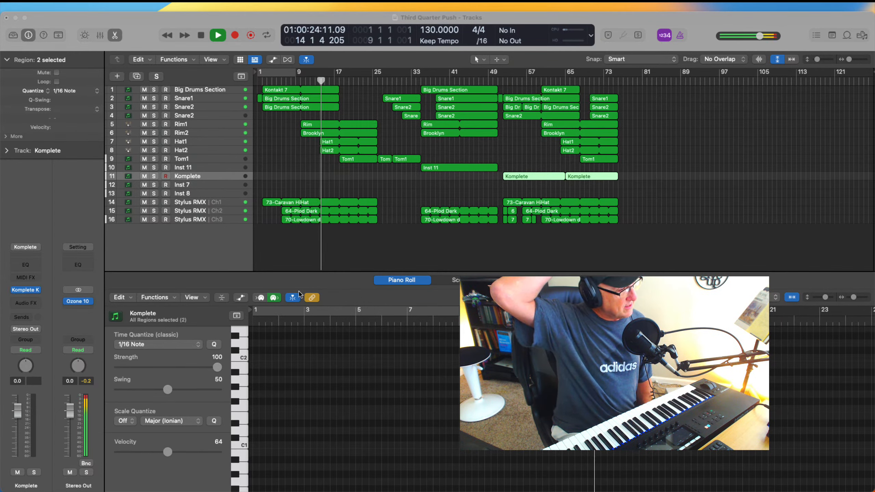
pyautogui.click(385, 427)
pyautogui.press('space')
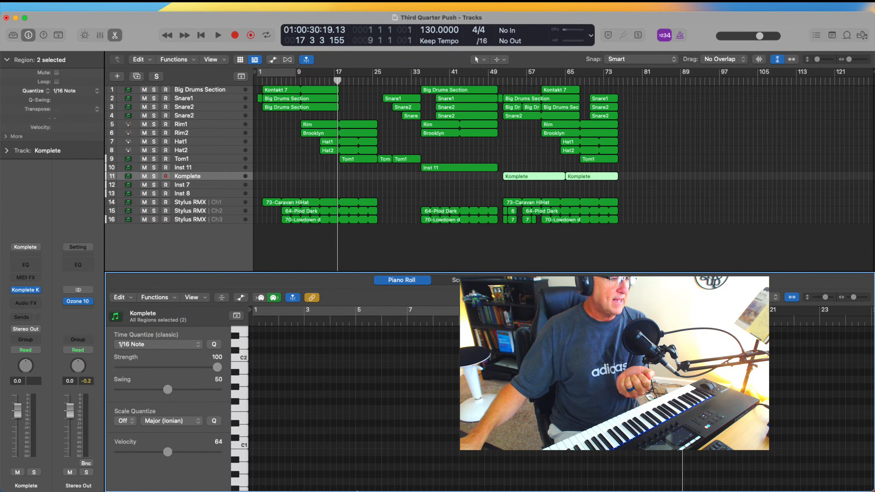
pyautogui.click(296, 491)
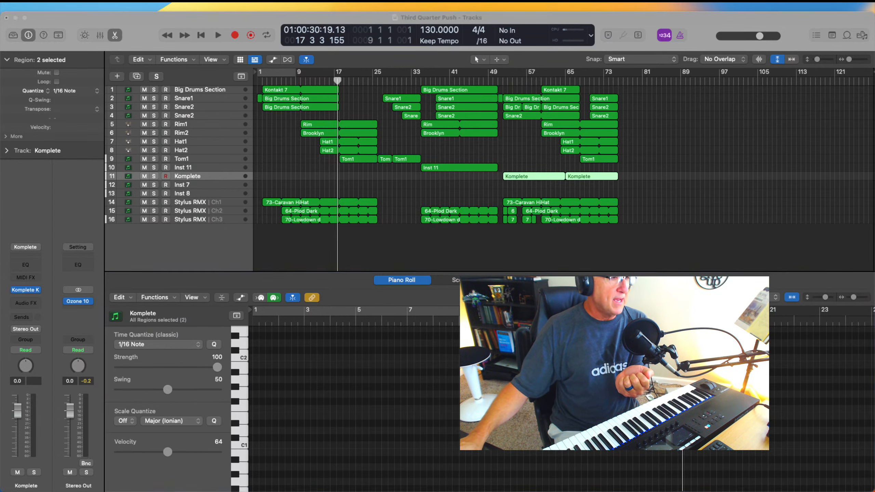
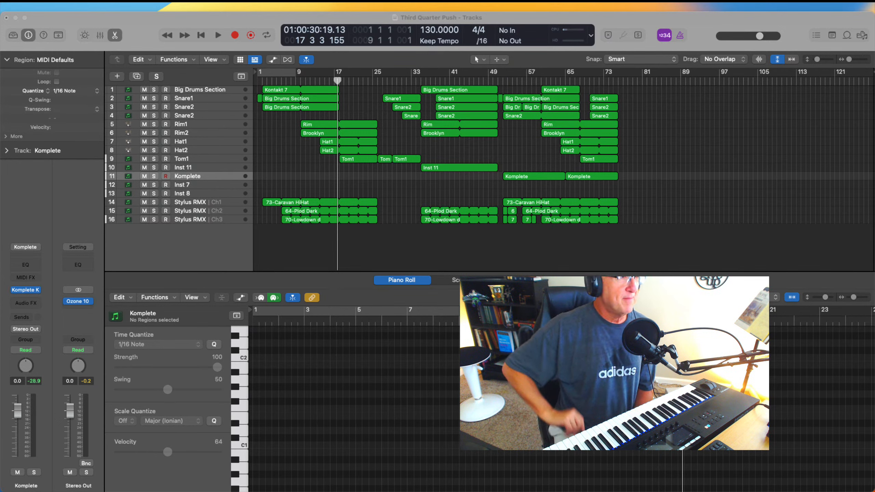
# Play the arrangement from the beginning again and stop at about bar 45.
pyautogui.click(348, 61)
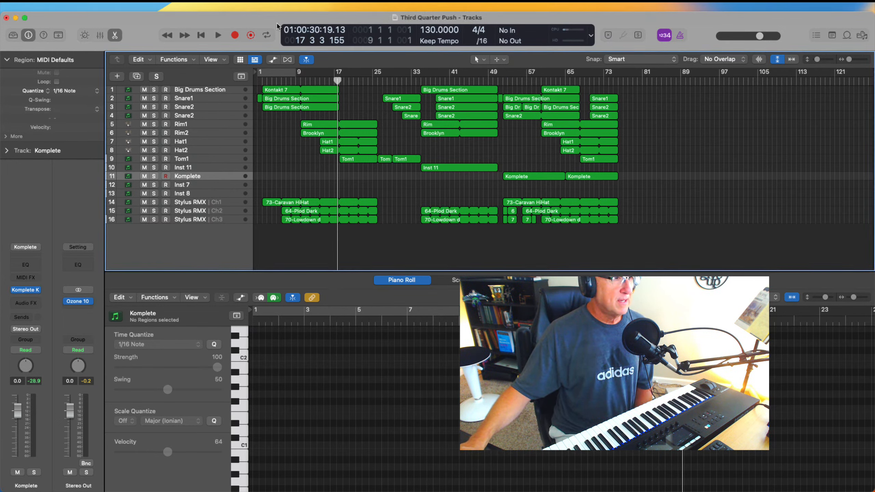
pyautogui.press('Return')
pyautogui.press('space')
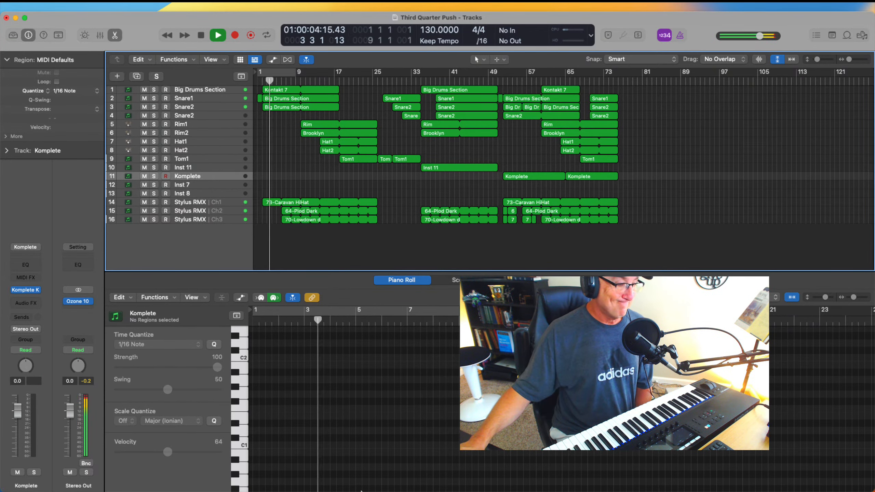
pyautogui.click(213, 488)
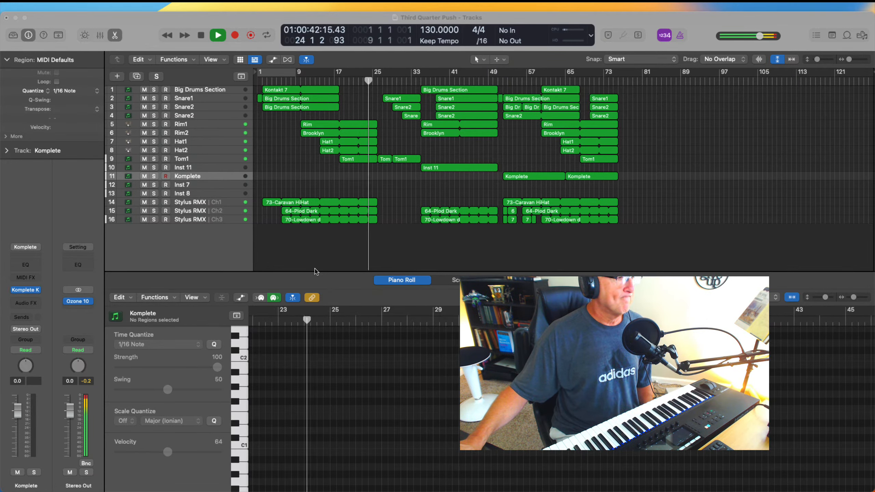
pyautogui.click(408, 468)
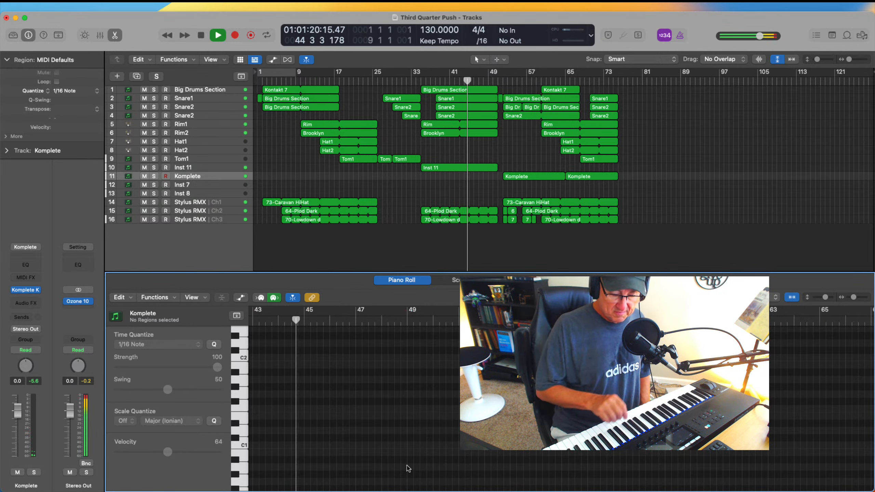
pyautogui.press('space')
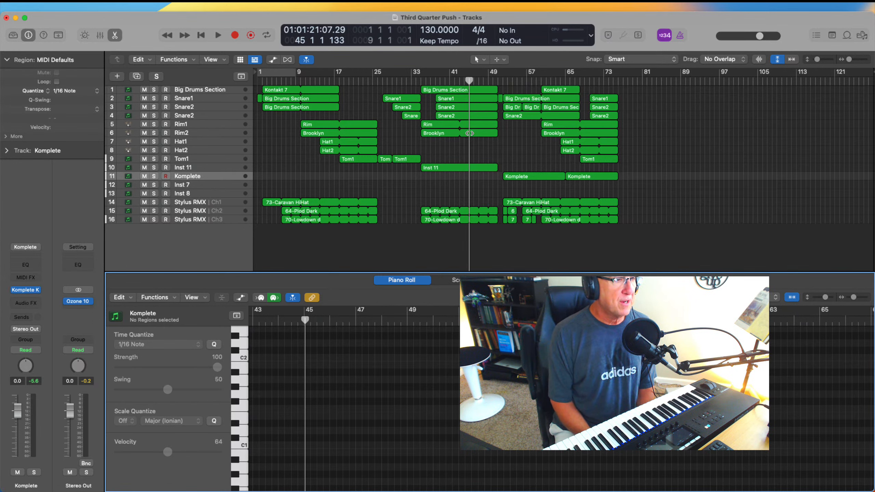
# Rename the Komplete track as Abbey Road 60s.
pyautogui.doubleClick(187, 176)
pyautogui.write('Abbey Road ')
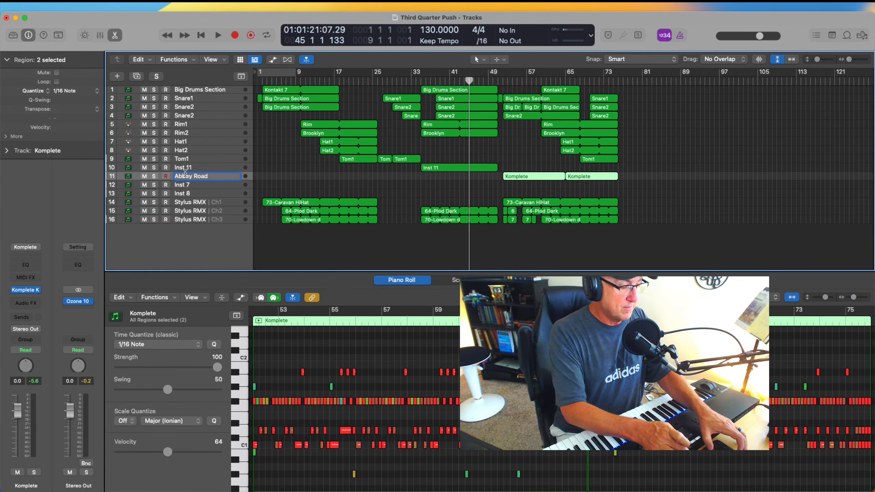
pyautogui.write('60s')
pyautogui.press('Return')
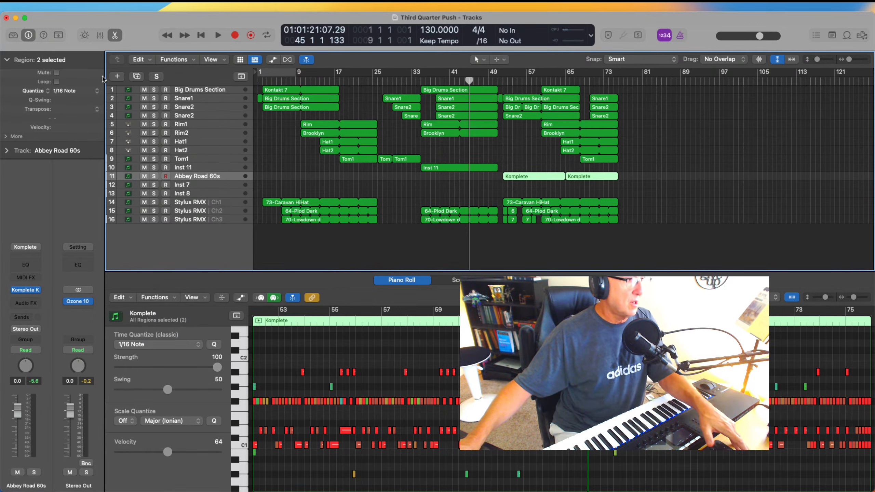
# Group the Snare1 track and both Snare2 tracks into a summing stack and name it Snares.
pyautogui.click(199, 99)
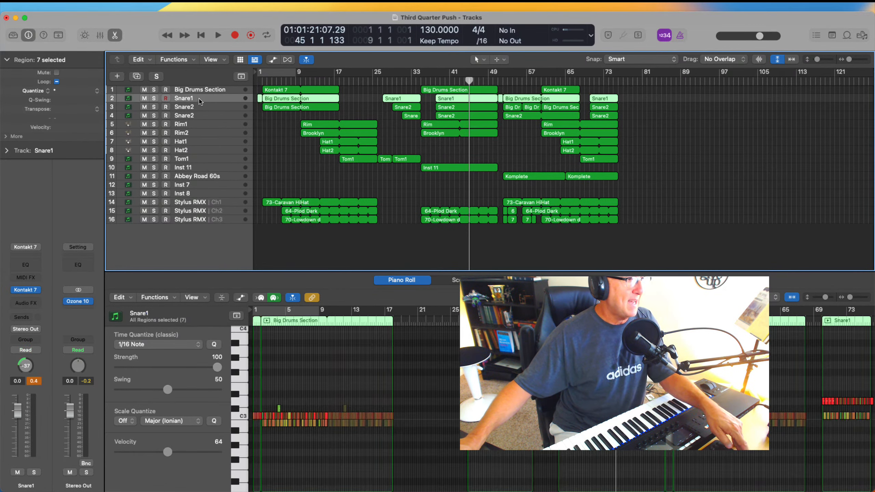
pyautogui.keyDown('shift'); pyautogui.click(194, 116); pyautogui.keyUp('shift')
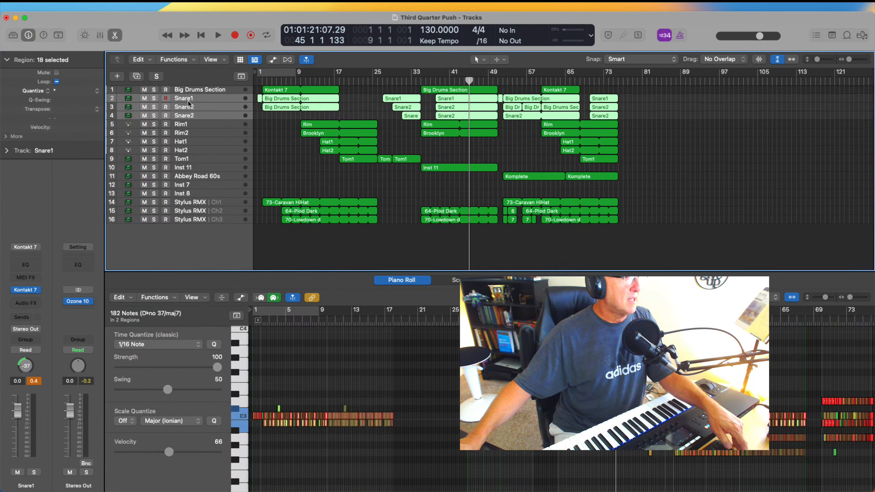
pyautogui.rightClick(189, 101)
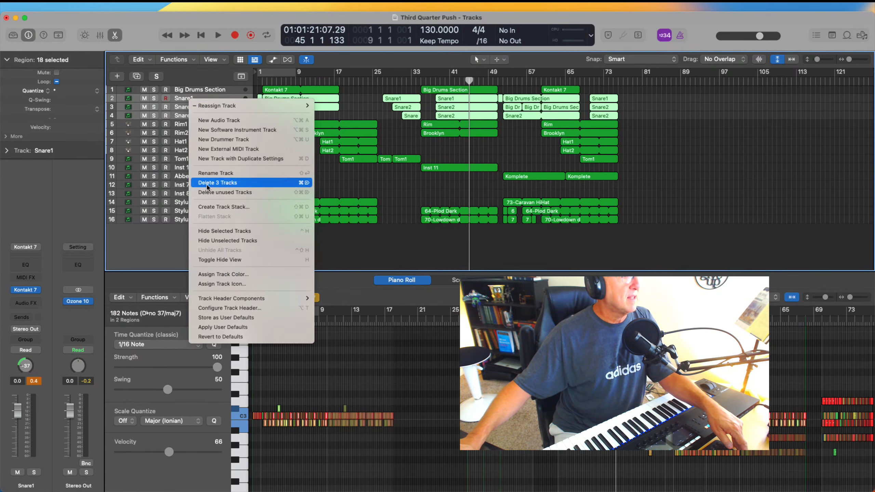
pyautogui.click(213, 207)
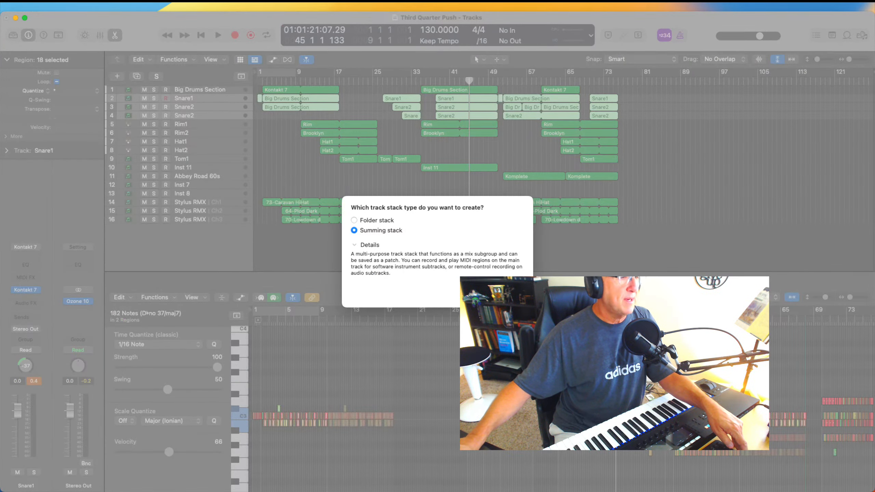
pyautogui.press('Return')
pyautogui.doubleClick(197, 98)
pyautogui.write('Snares')
pyautogui.press('Return')
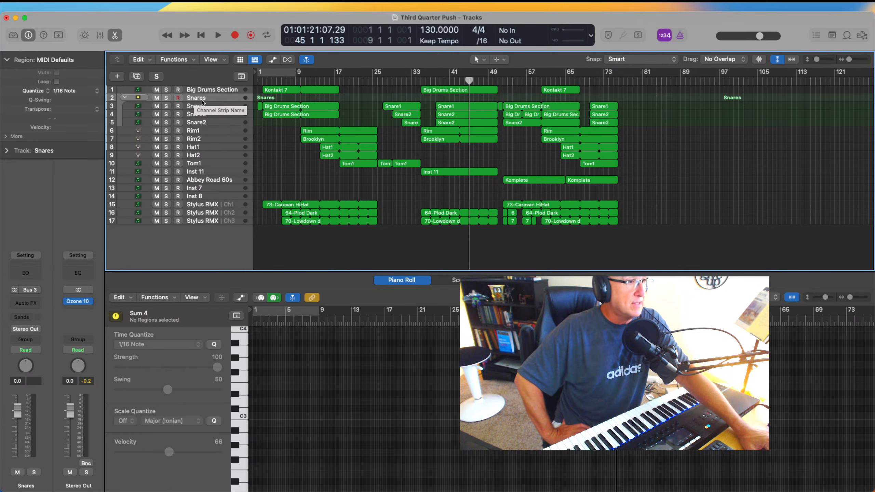
# Play and solo the Inst 11 track from bar 35, inspect its Komplete Kontrol instrument and stop at about bar 42.
pyautogui.click(204, 130)
pyautogui.click(203, 141)
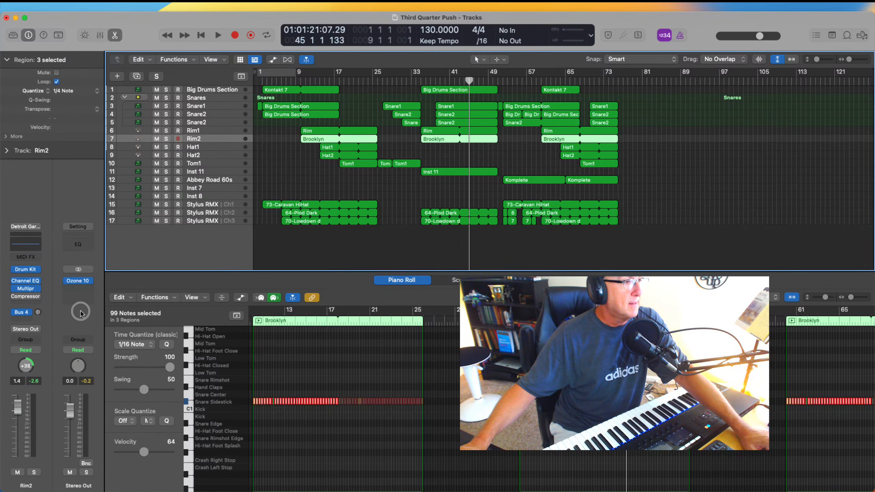
pyautogui.click(204, 173)
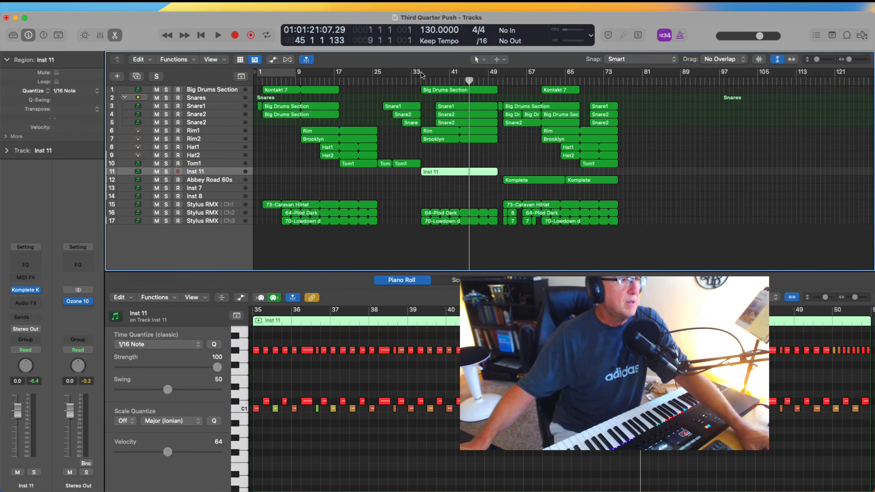
pyautogui.click(421, 81)
pyautogui.press('space')
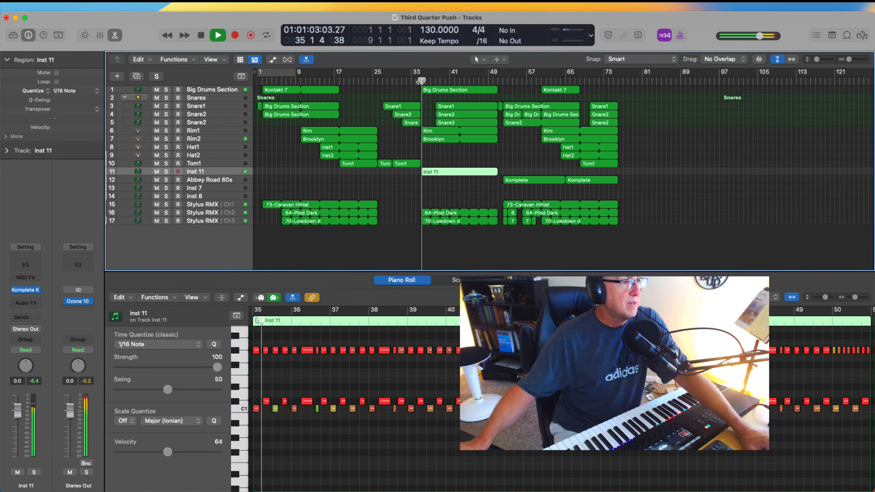
pyautogui.click(166, 172)
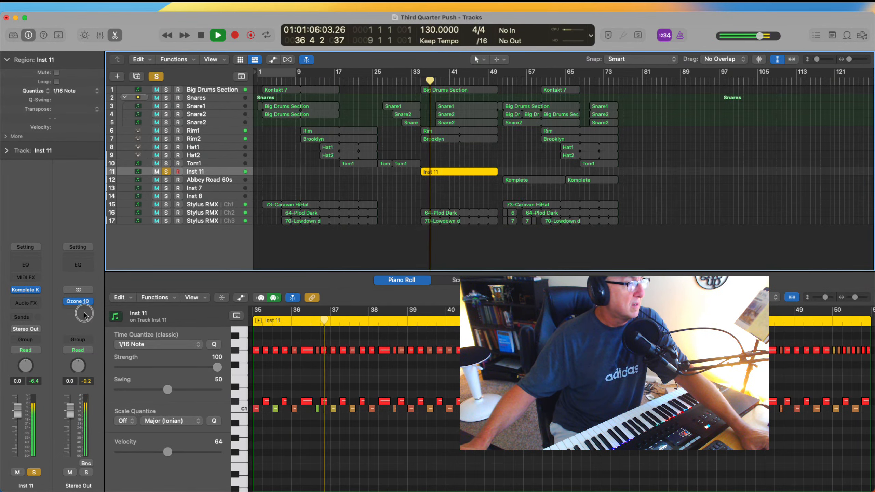
pyautogui.click(27, 290)
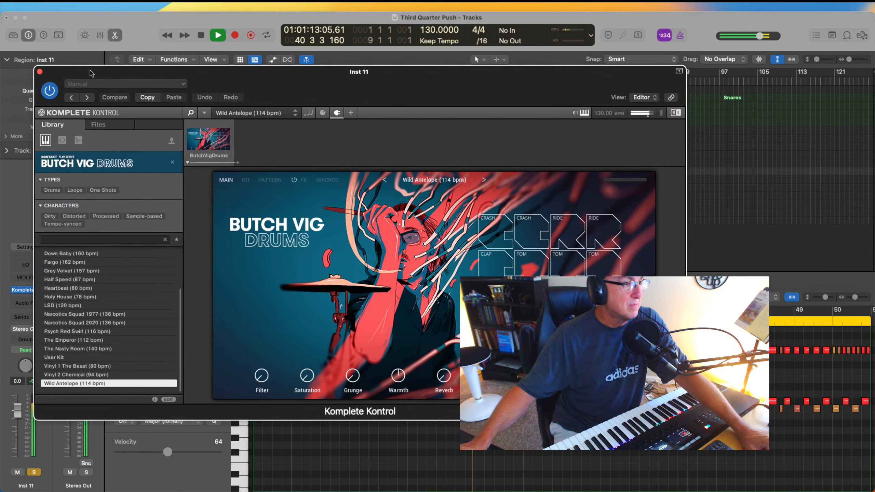
pyautogui.click(39, 69)
pyautogui.press('space')
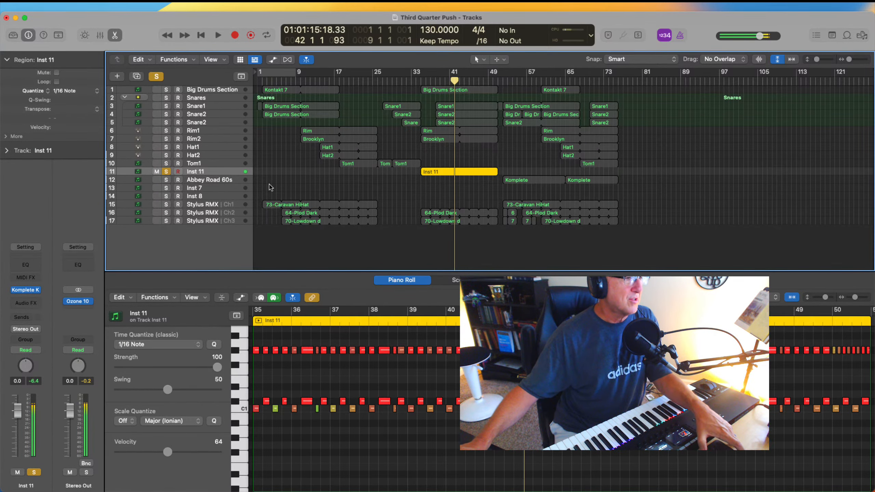
# Rename the Inst 11 track as Claps Beat.
pyautogui.doubleClick(196, 171)
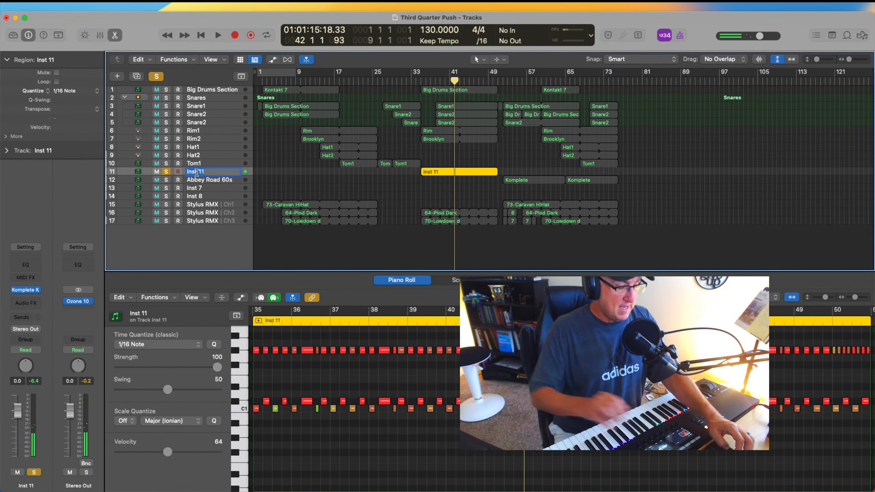
pyautogui.write('Butch V')
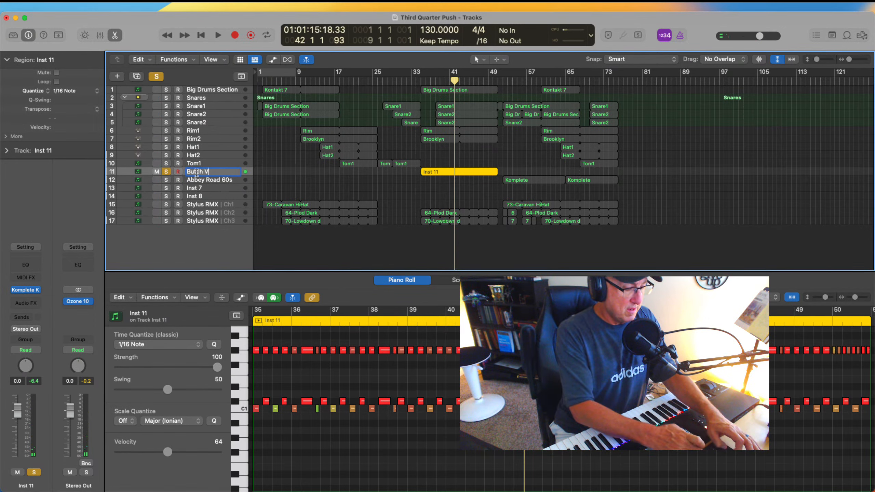
pyautogui.press('BackSpace')
pyautogui.press('BackSpace')
pyautogui.press('BackSpace')
pyautogui.press('BackSpace')
pyautogui.press('BackSpace')
pyautogui.press('BackSpace')
pyautogui.press('BackSpace')
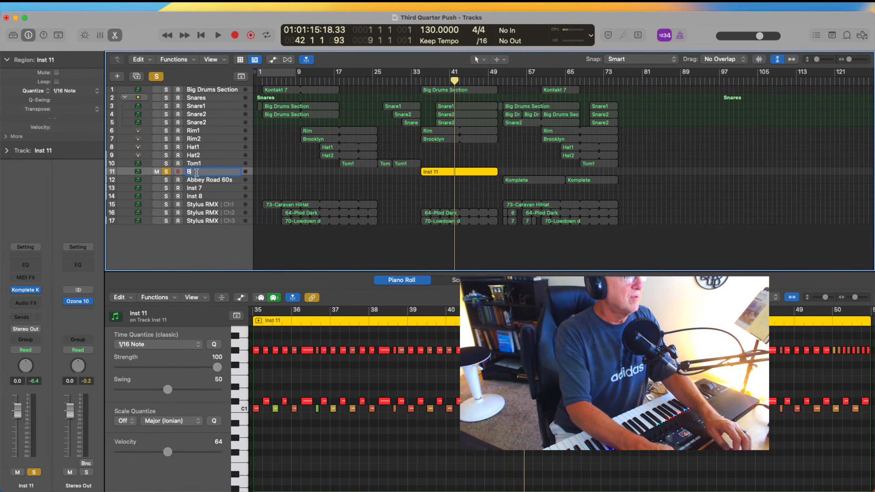
pyautogui.write('B')
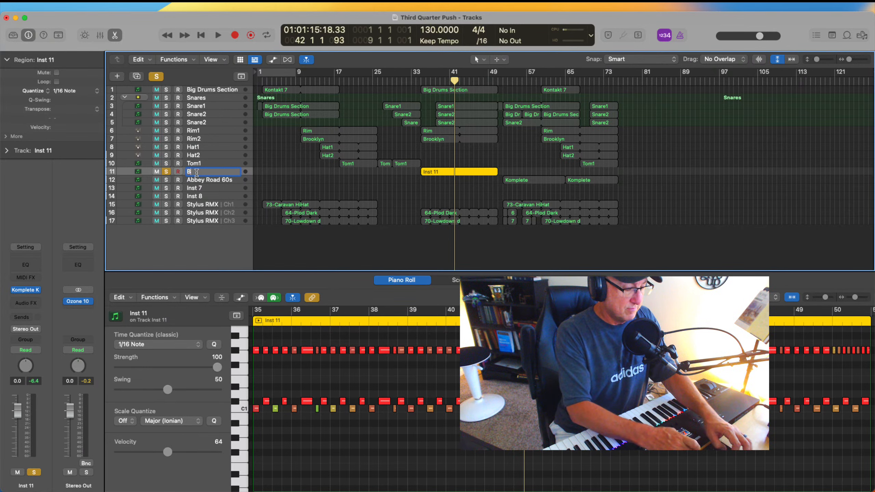
pyautogui.press('BackSpace')
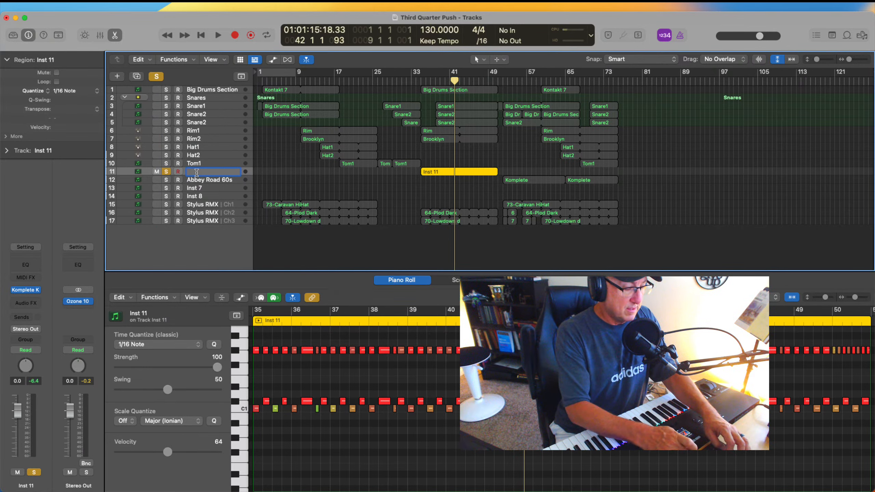
pyautogui.write('Claps')
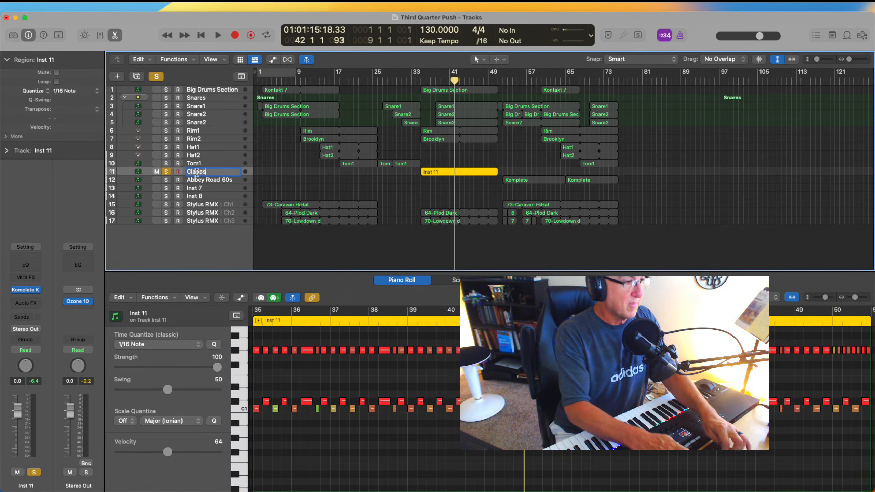
pyautogui.write(' Beat')
pyautogui.press('Return')
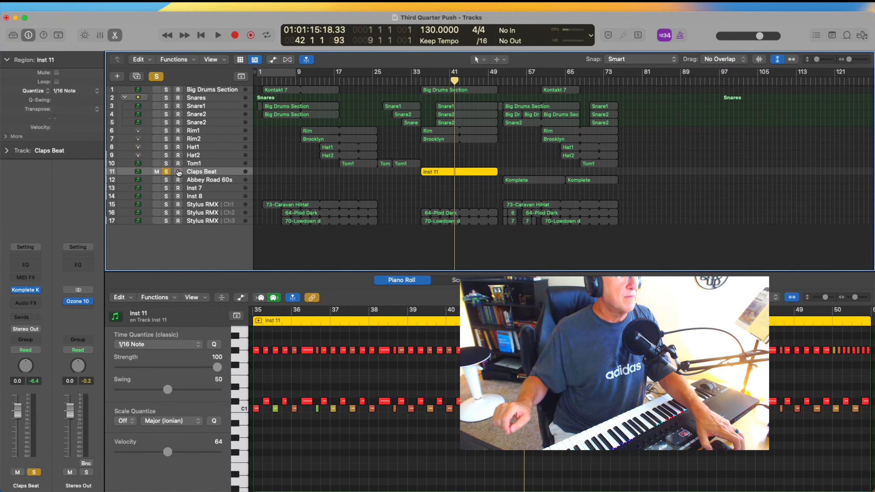
# Solo only the three Stylus RMX tracks, play them from bar 3 and stop at about bar 19.
pyautogui.press('super+Tab')
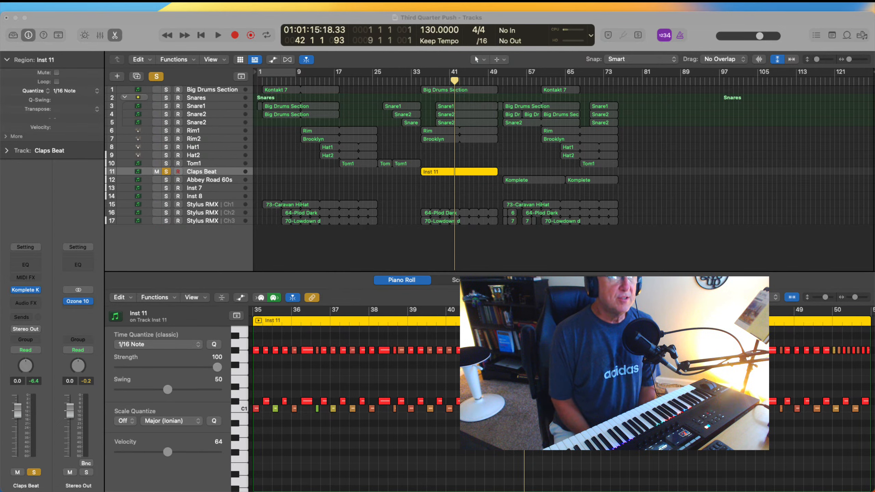
pyautogui.click(210, 204)
pyautogui.click(166, 204)
pyautogui.click(166, 212)
pyautogui.click(166, 220)
pyautogui.click(268, 82)
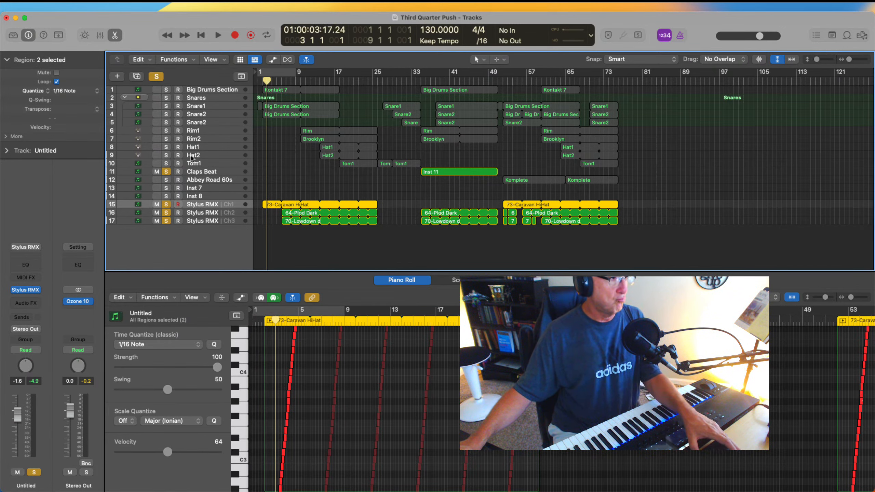
pyautogui.press('space')
pyautogui.click(167, 171)
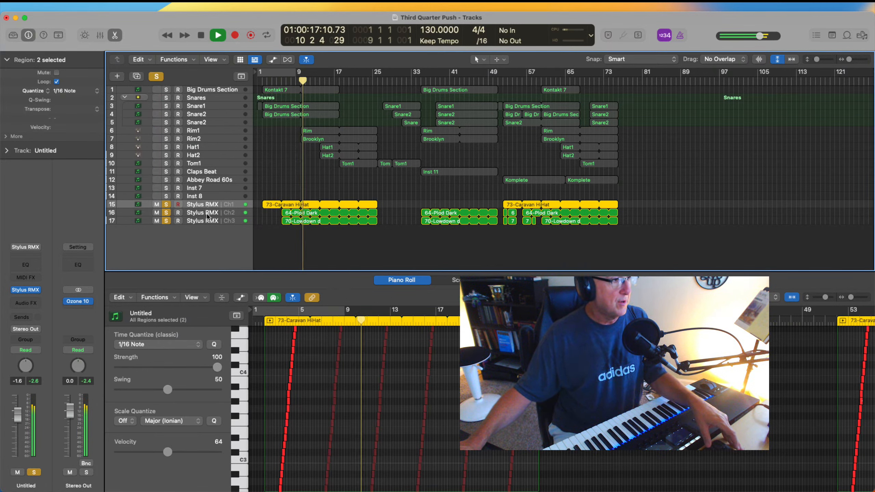
pyautogui.press('space')
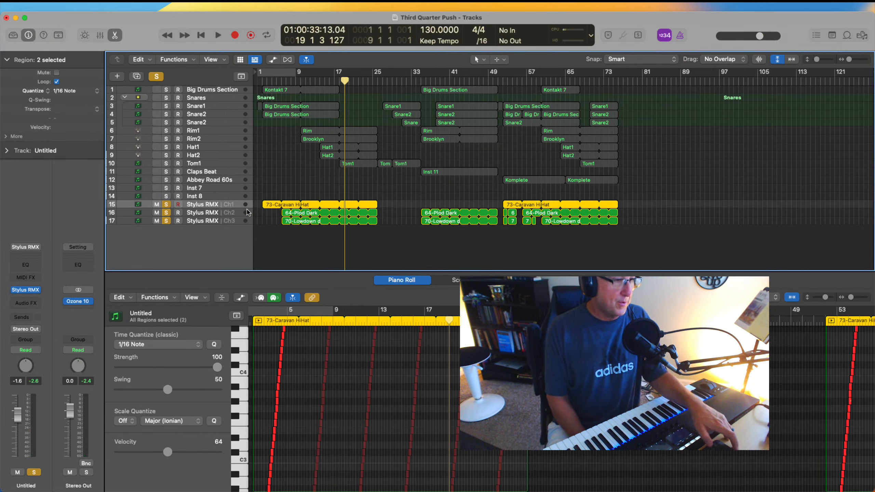
# Unsolo the Stylus RMX tracks, play the Abbey Road 60s track soloed from bar 52 to about bar 56, and clear its solo.
pyautogui.press('super+Tab')
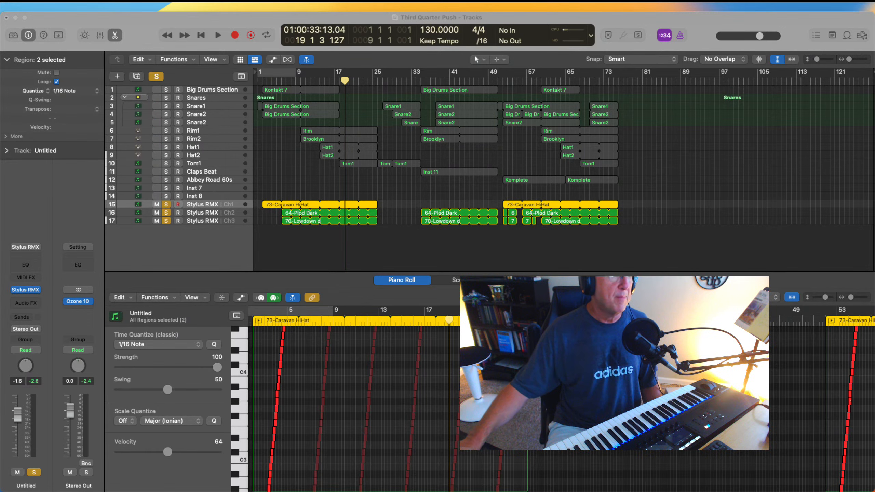
pyautogui.click(461, 189)
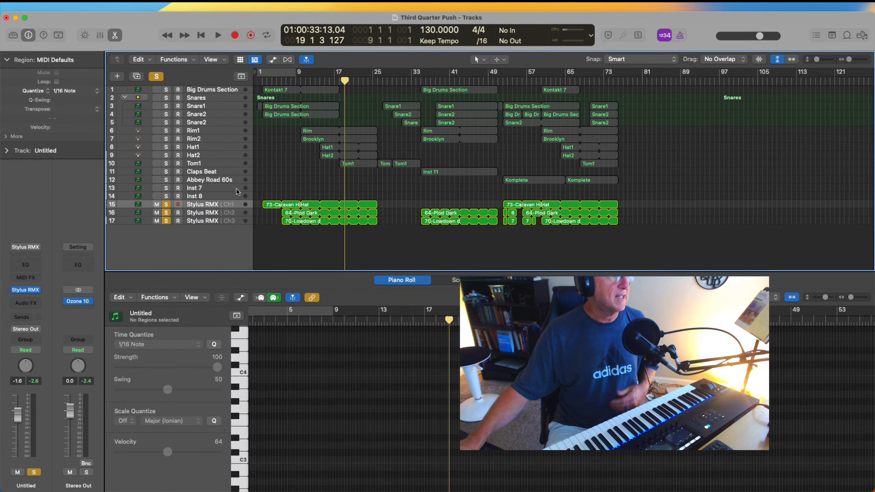
pyautogui.click(166, 213)
pyautogui.click(501, 82)
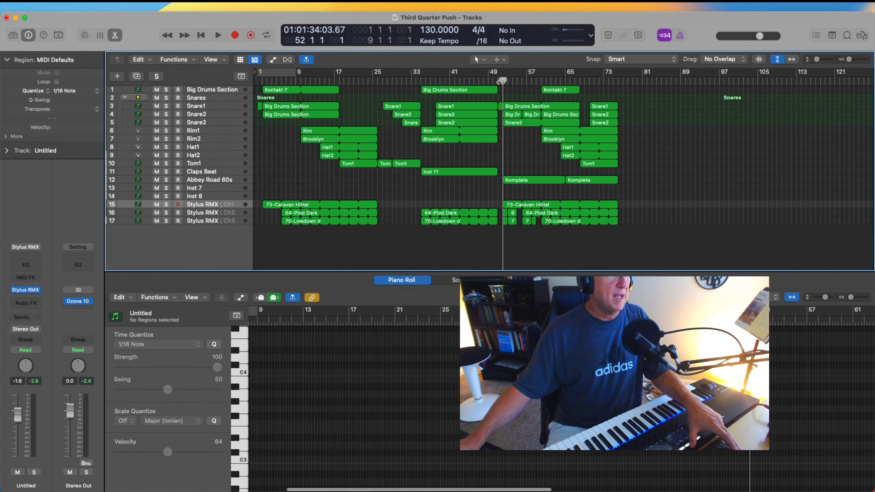
pyautogui.click(166, 179)
pyautogui.press('space')
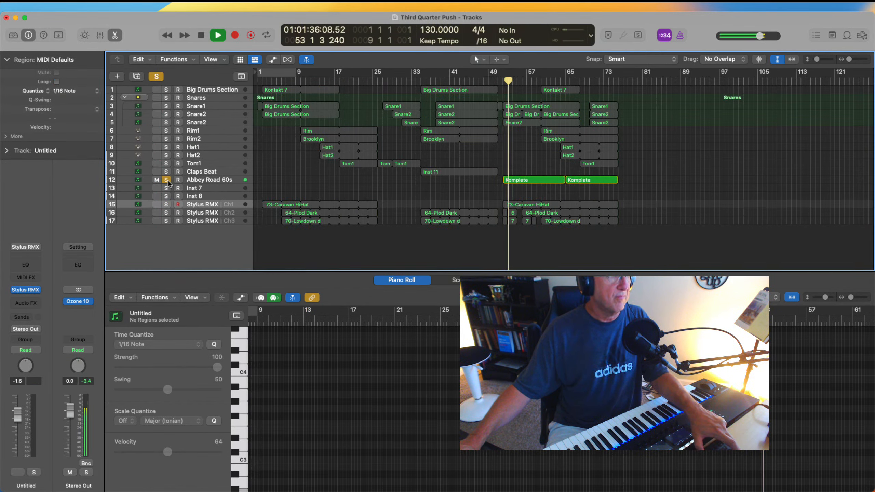
pyautogui.press('space')
pyautogui.click(166, 180)
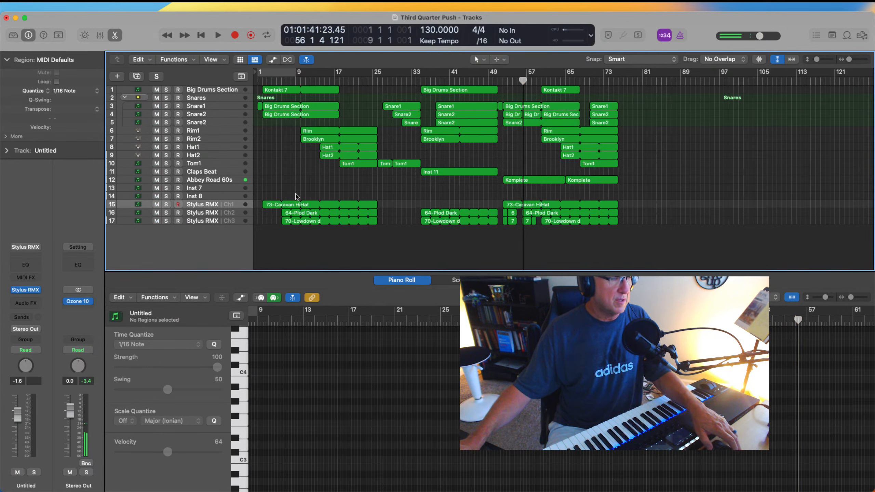
# Play the Big Drums Section track soloed from bar 35 to about bar 36 and inspect its Kontakt 7 instrument.
pyautogui.press('super+Tab')
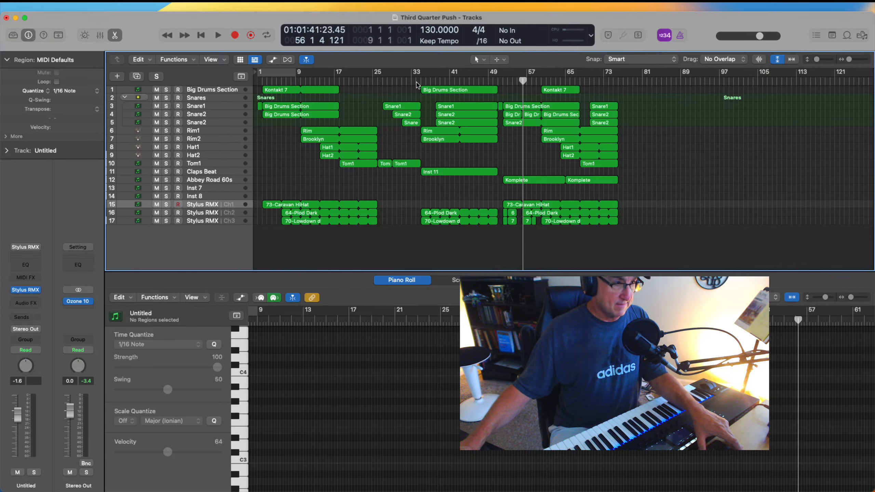
pyautogui.click(420, 81)
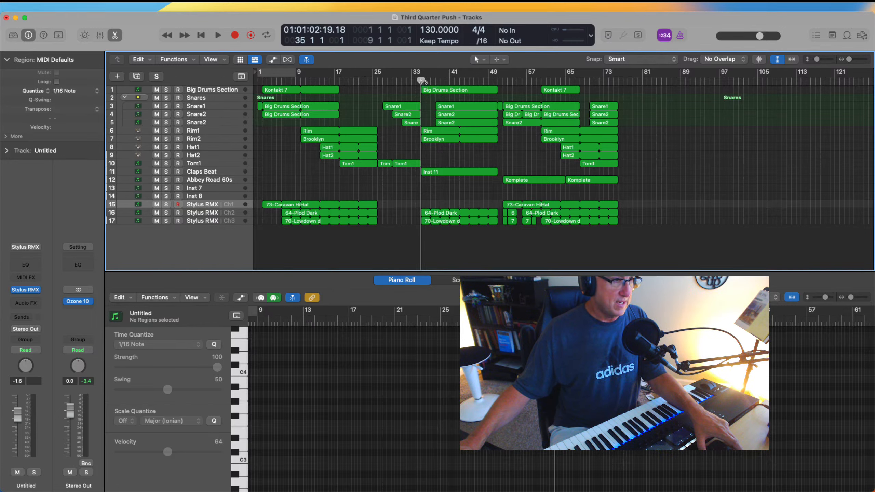
pyautogui.click(166, 89)
pyautogui.press('space')
pyautogui.press('space')
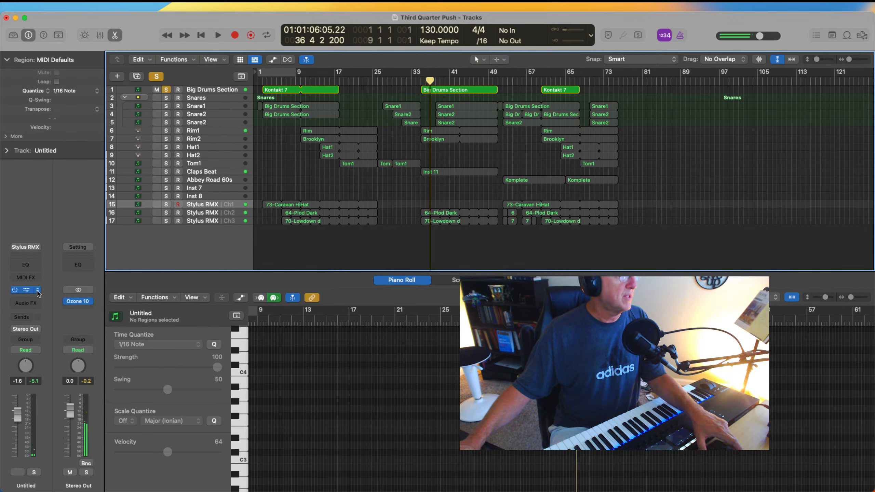
pyautogui.click(200, 89)
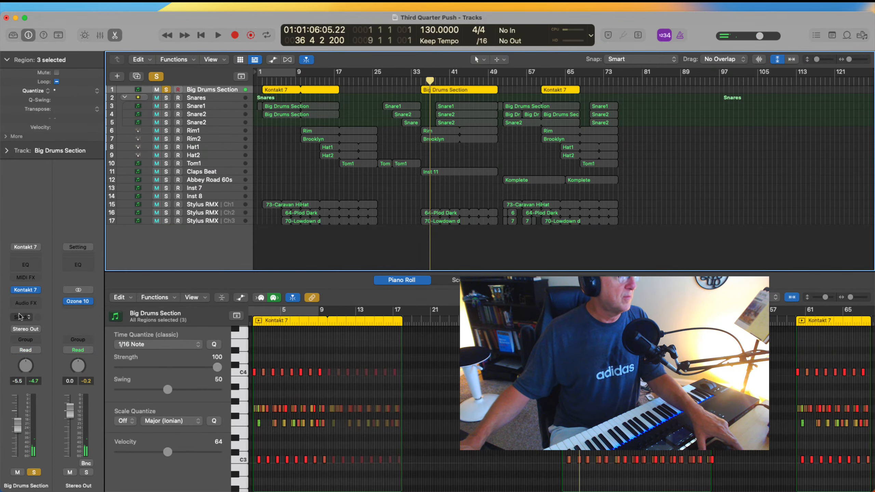
pyautogui.click(26, 290)
pyautogui.click(278, 130)
# Go through the Snares stack, its snare tracks and Rim1 one by one, and unsolo Big Drums Section.
pyautogui.click(196, 98)
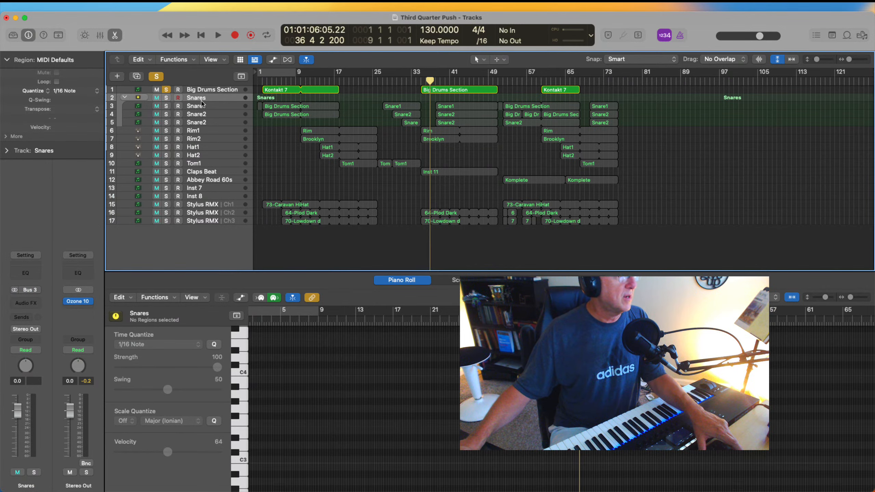
pyautogui.click(200, 106)
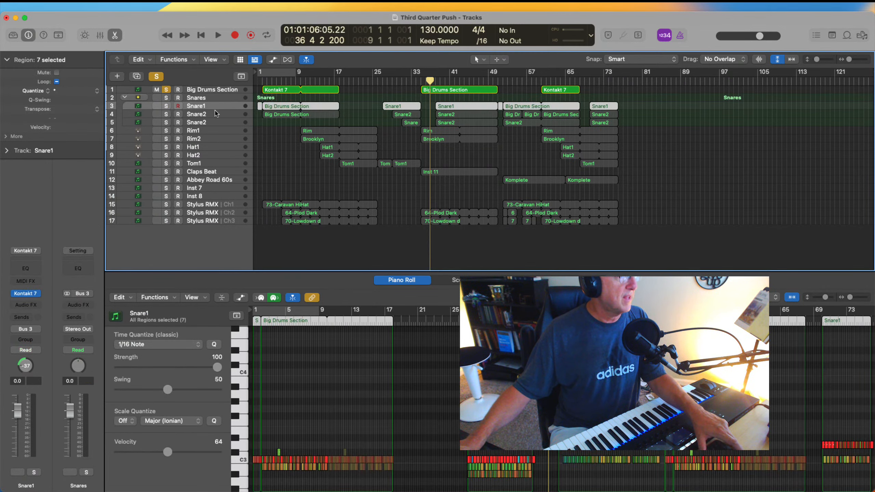
pyautogui.click(214, 114)
pyautogui.click(205, 123)
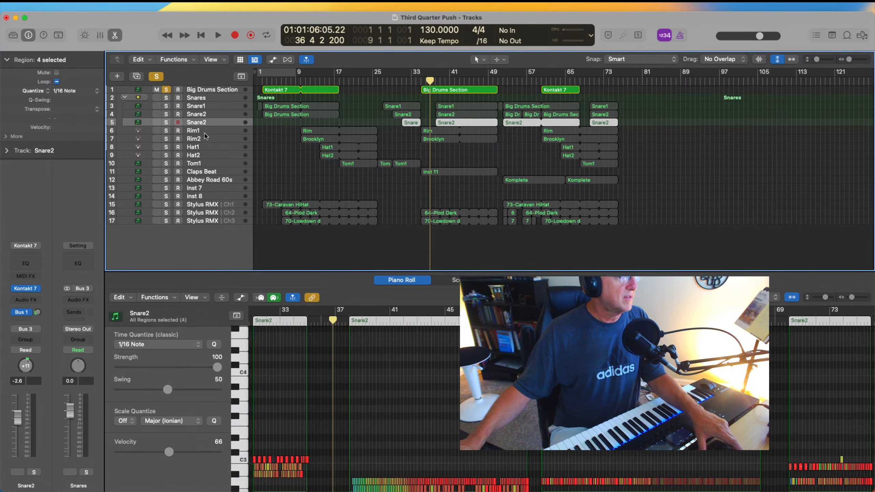
pyautogui.click(205, 131)
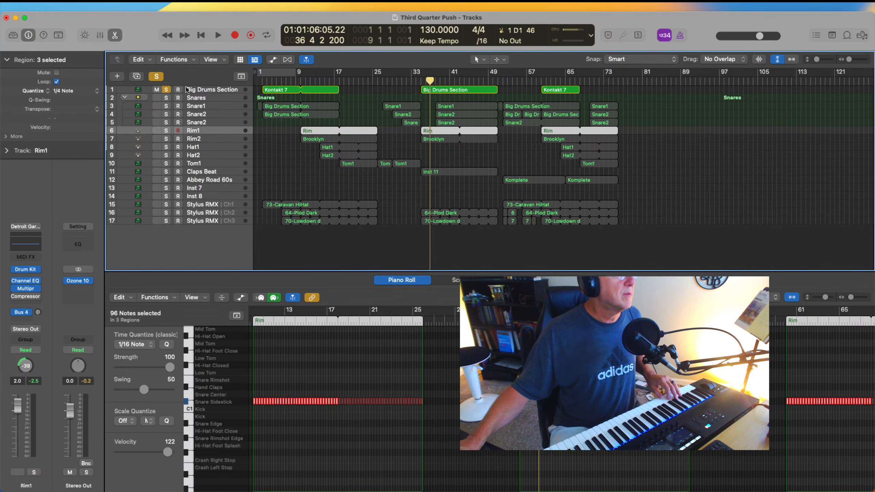
pyautogui.click(166, 90)
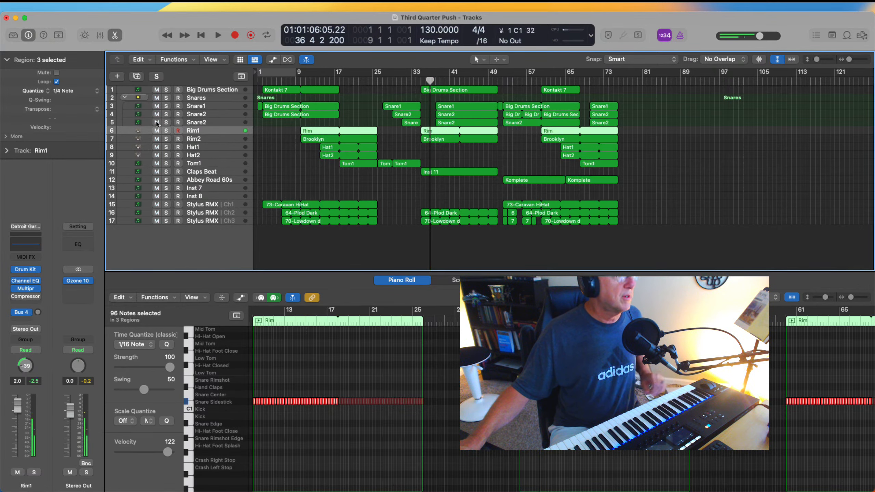
# Check the remaining drum tracks in turn from Rim2 through the hats, Tom1 and Claps Beat to Inst 7.
pyautogui.click(201, 139)
pyautogui.click(201, 156)
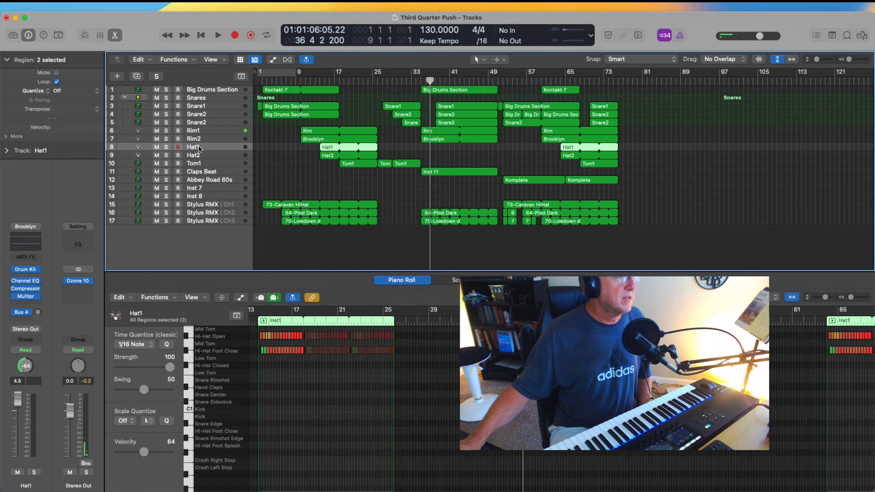
pyautogui.click(202, 164)
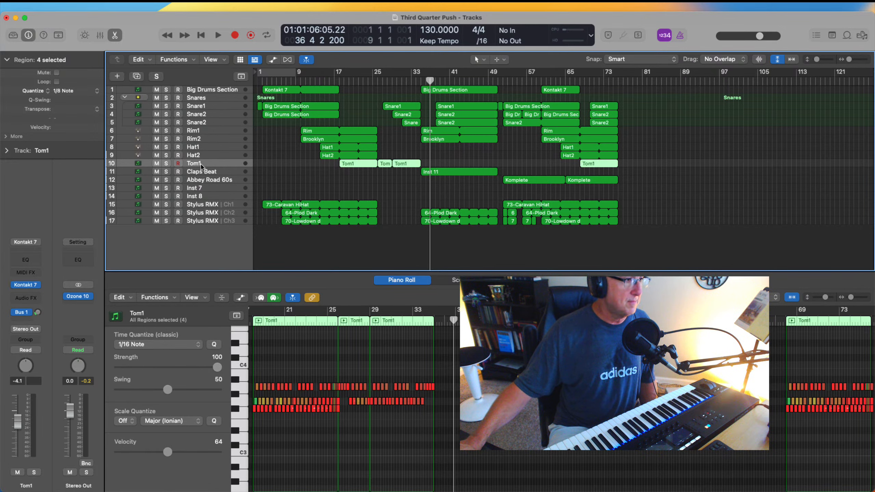
pyautogui.click(201, 172)
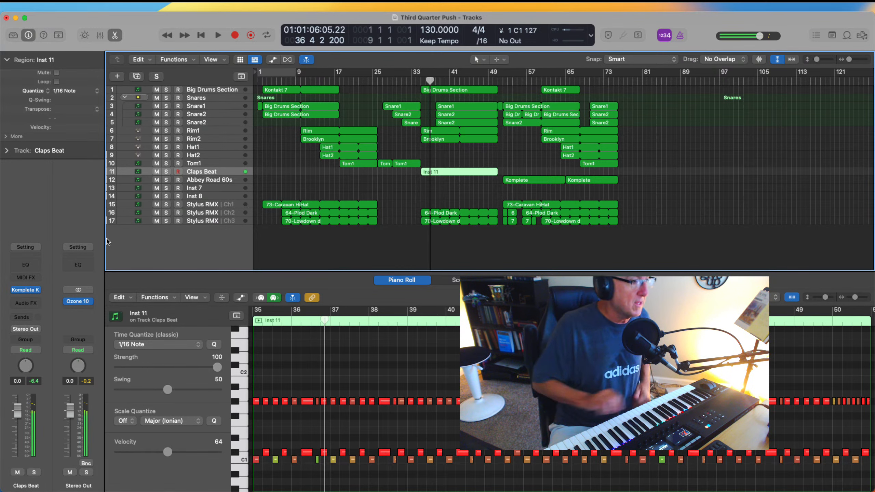
pyautogui.click(207, 188)
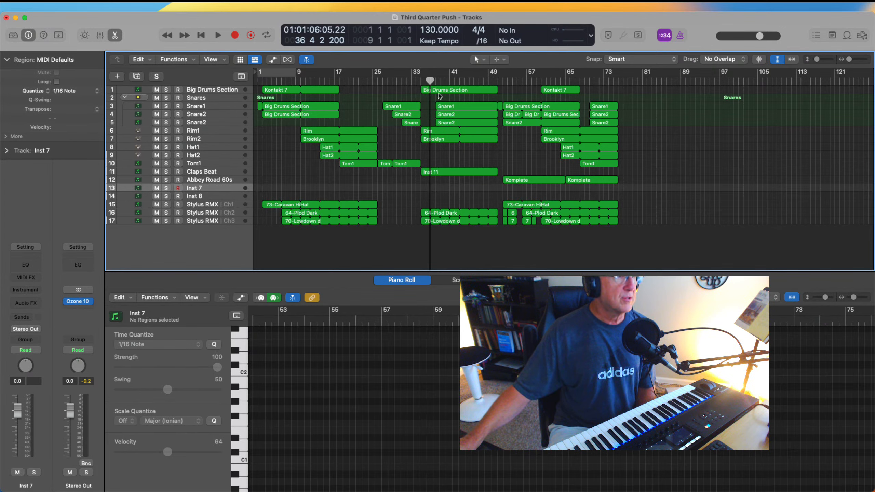
# Play the full arrangement from bar 35 and stop at about bar 42.
pyautogui.click(420, 81)
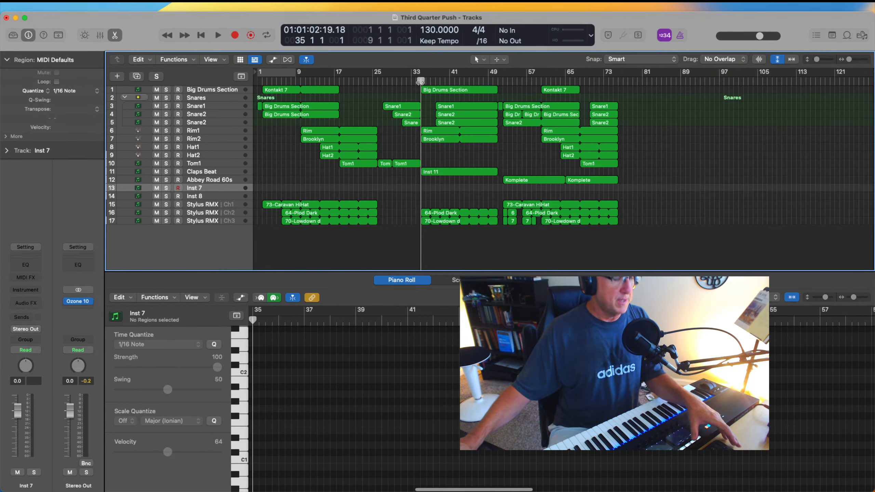
pyautogui.press('space')
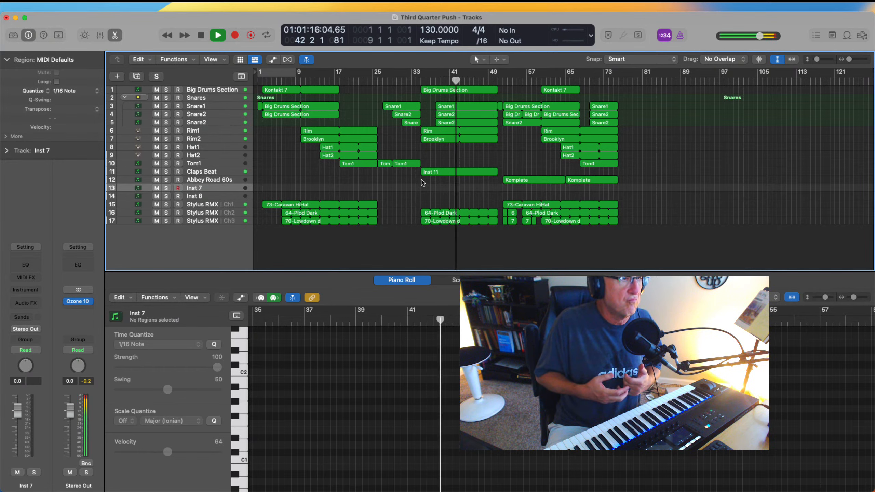
pyautogui.press('space')
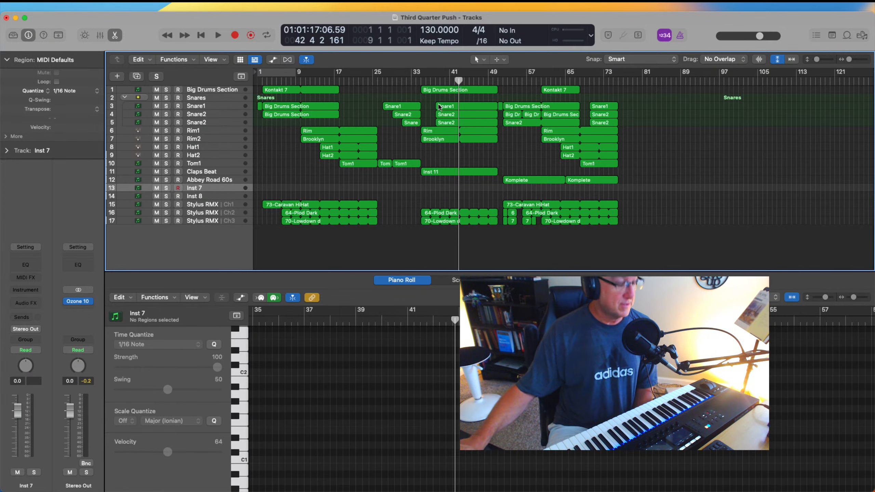
# Show automation on all tracks and enlarge the track heights to view the Snares stack and its snare regions.
pyautogui.press('a')
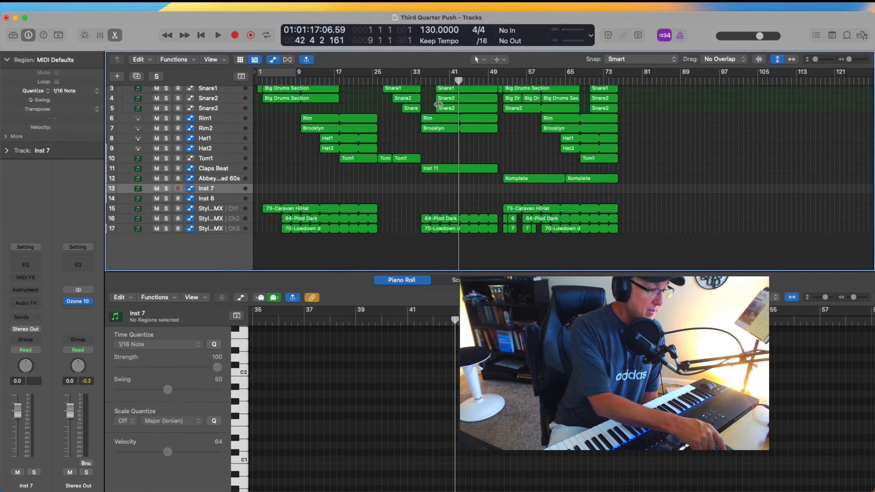
pyautogui.scroll(10, 447, 124)
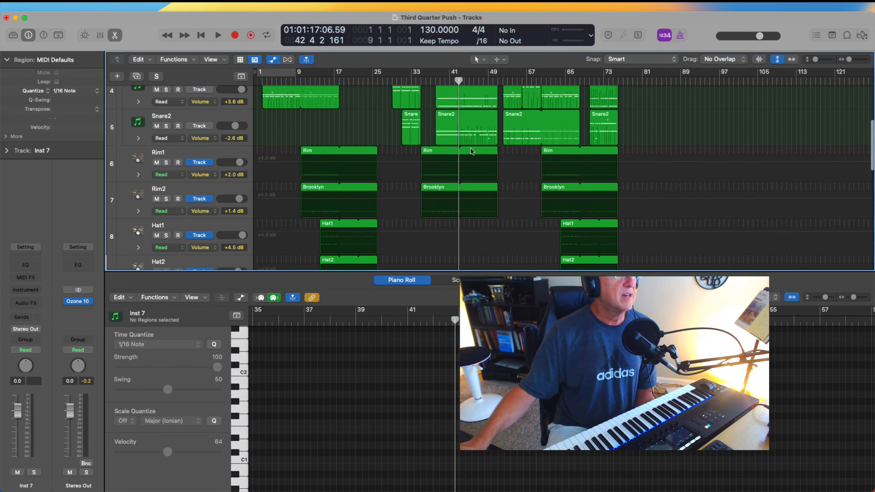
pyautogui.scroll(-2, 444, 145)
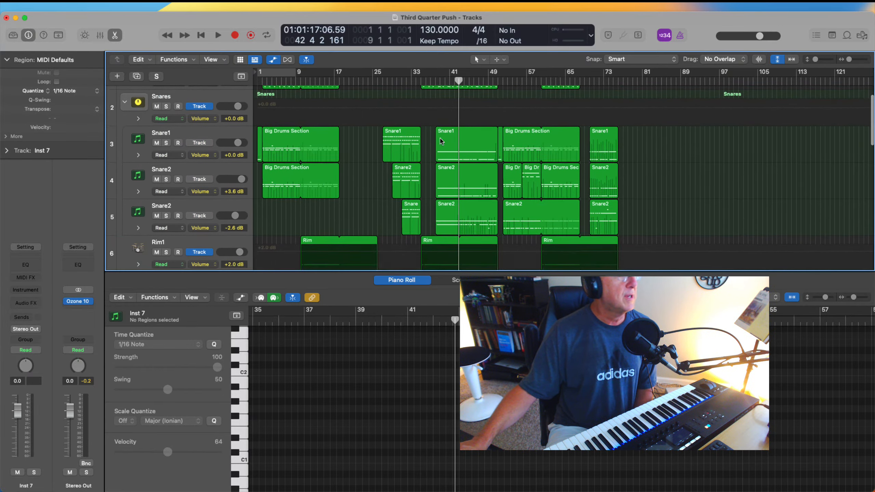
# Check the Snare1 automation lanes and look over the automation settings of the tracks down to Inst 7.
pyautogui.click(138, 158)
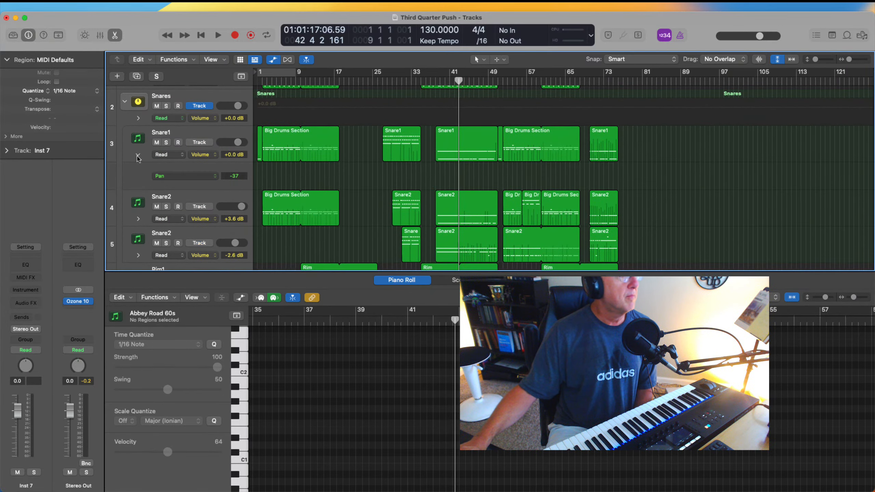
pyautogui.scroll(2, 441, 124)
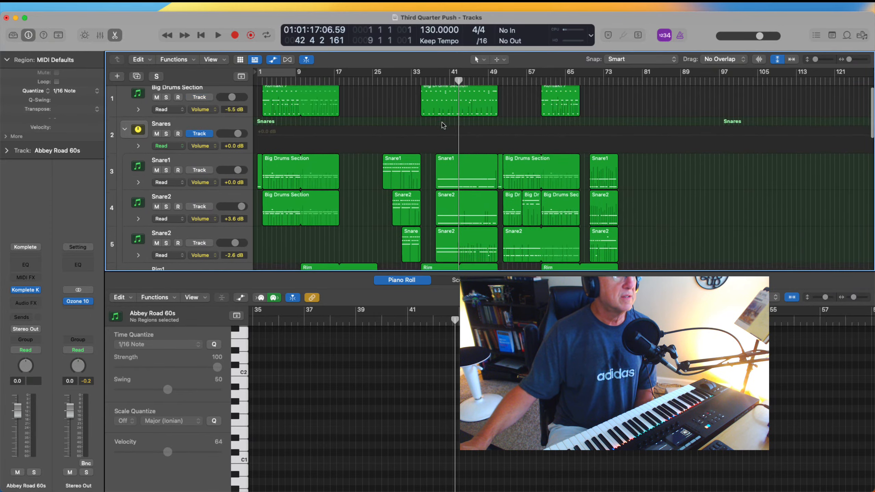
pyautogui.scroll(-3, 444, 125)
pyautogui.scroll(-15, 443, 125)
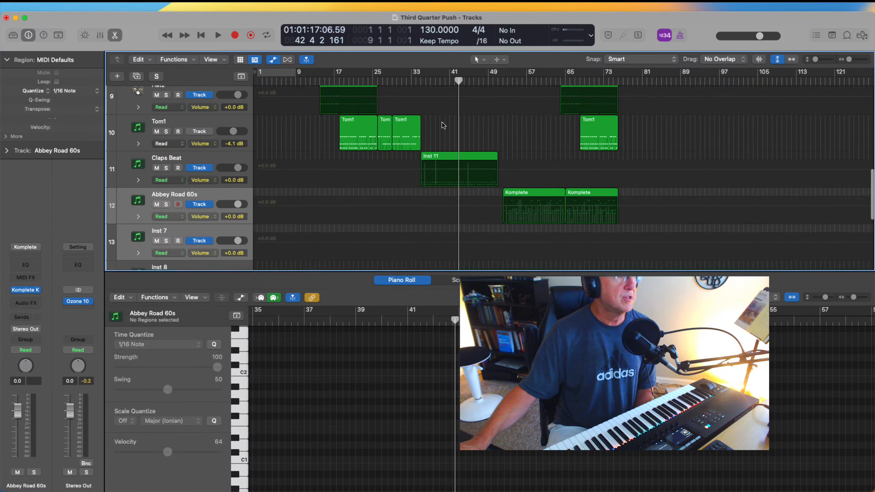
pyautogui.scroll(15, 443, 125)
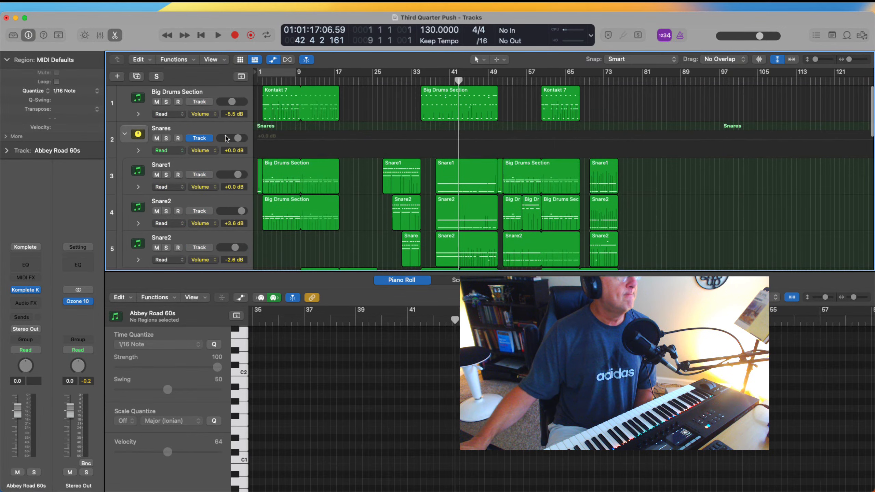
# Turn on track automation for Snare1 and the first Snare2 track, and start playback from about bar 38.
pyautogui.click(192, 175)
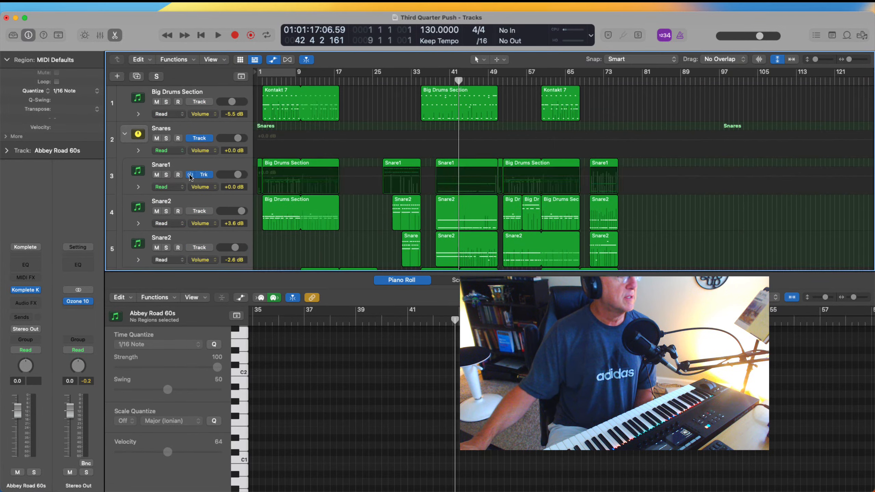
pyautogui.click(192, 210)
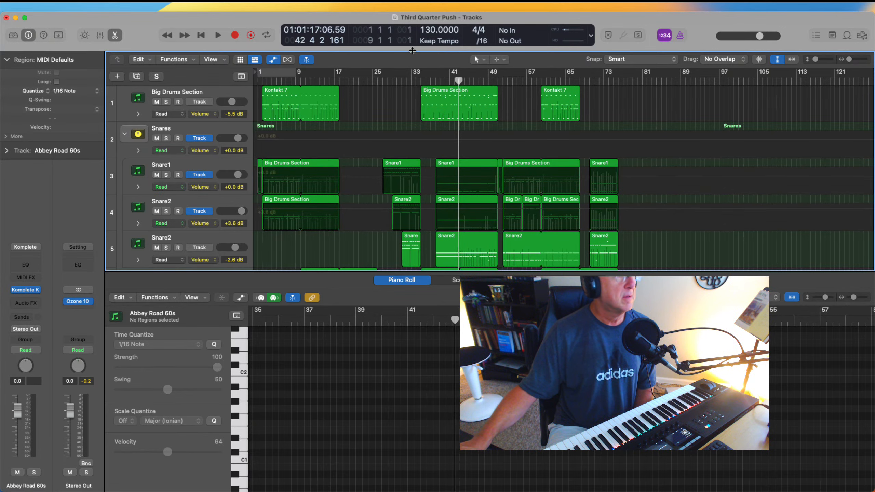
pyautogui.click(438, 80)
pyautogui.press('space')
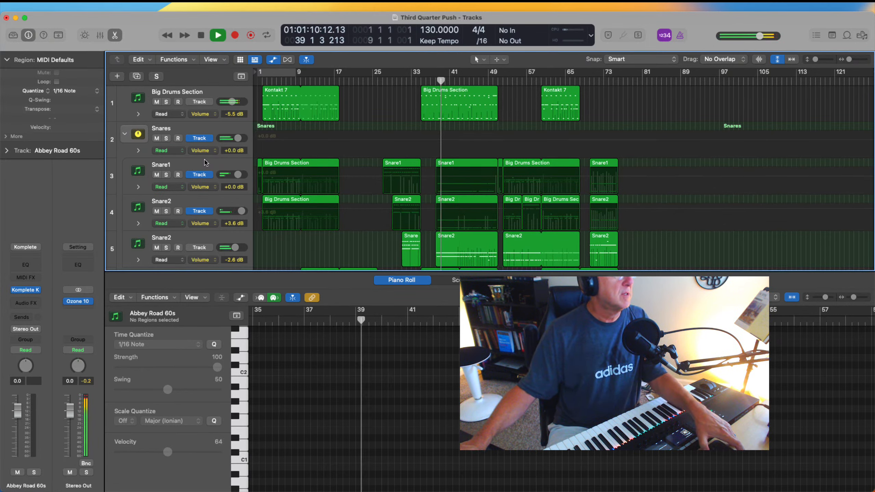
# Solo Snare1 and both Snare2 tracks to hear them together, and stop playback at about bar 41.
pyautogui.click(166, 174)
pyautogui.click(166, 210)
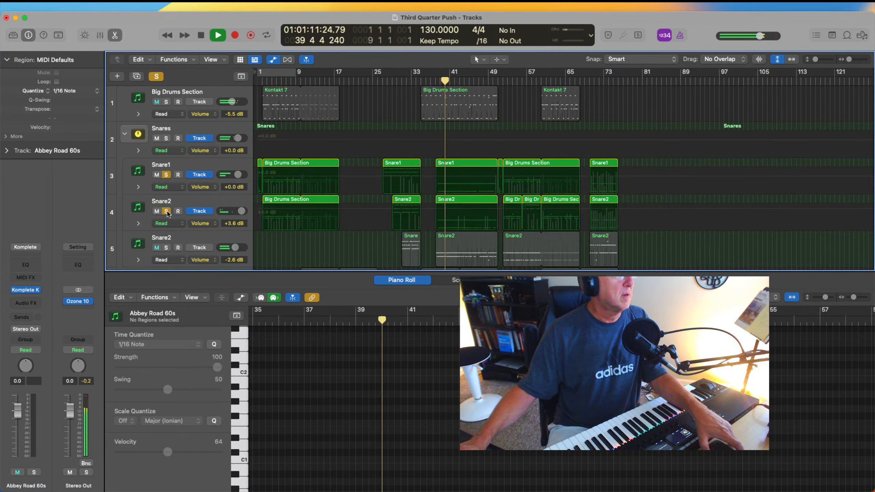
pyautogui.click(166, 247)
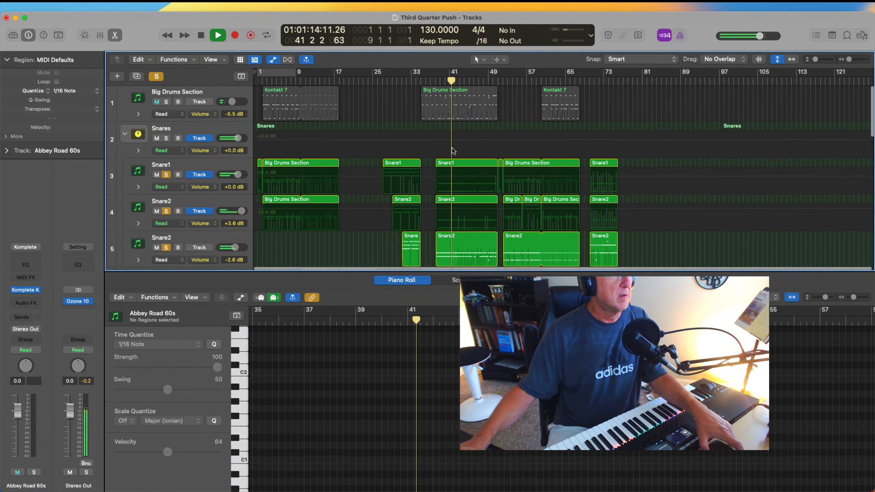
pyautogui.scroll(-2, 452, 150)
pyautogui.press('space')
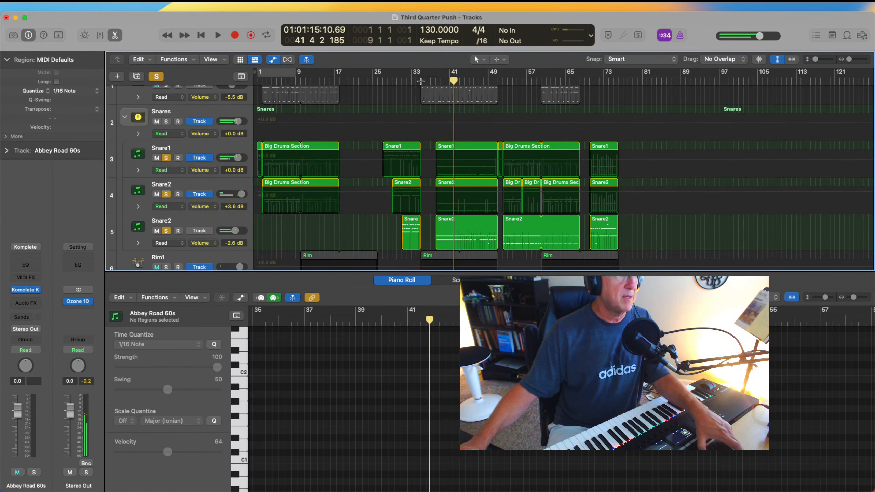
# Replay the section from about bar 38, clear all track solos during playback, and stop at about bar 45.
pyautogui.click(437, 81)
pyautogui.press('space')
pyautogui.click(157, 77)
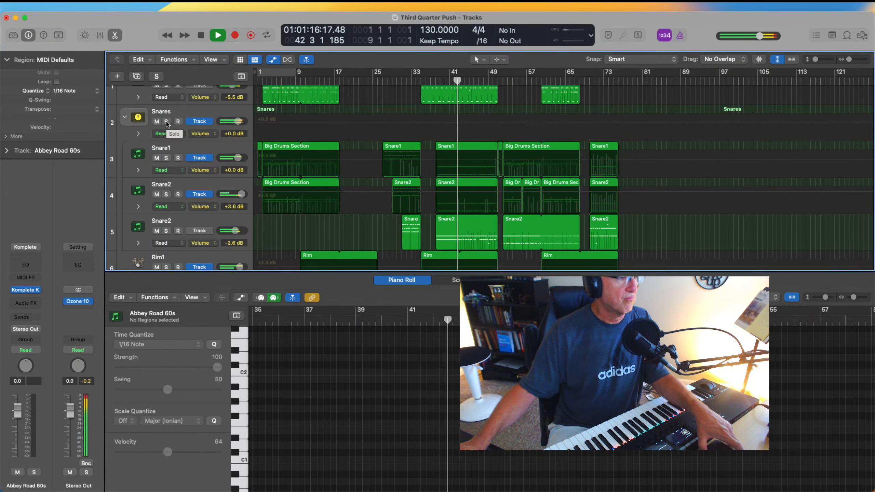
pyautogui.press('space')
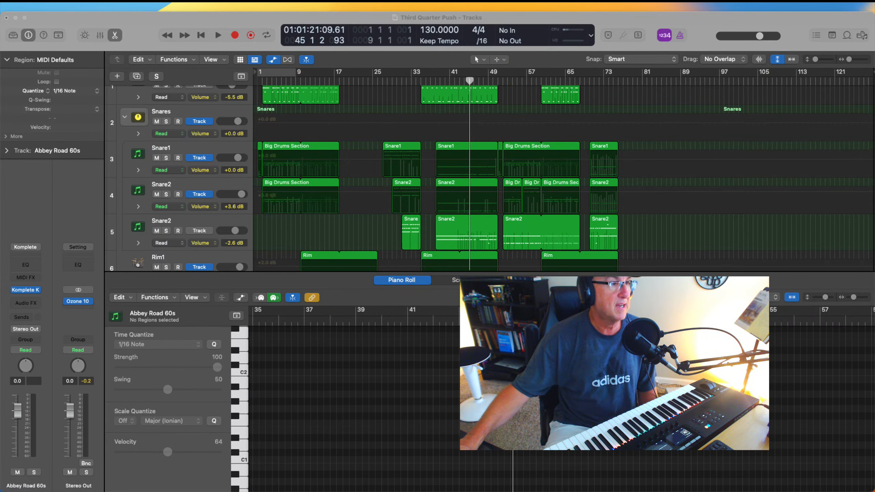
# Hide the automation on all tracks and place the playhead at about bar 43.
pyautogui.click(457, 122)
pyautogui.scroll(3, 451, 127)
pyautogui.scroll(-1, 452, 126)
pyautogui.press('a')
pyautogui.click(459, 81)
# Load the Komplete channel strip setting on the Inst 7 track and open its instrument plug-in.
pyautogui.click(207, 188)
pyautogui.click(26, 247)
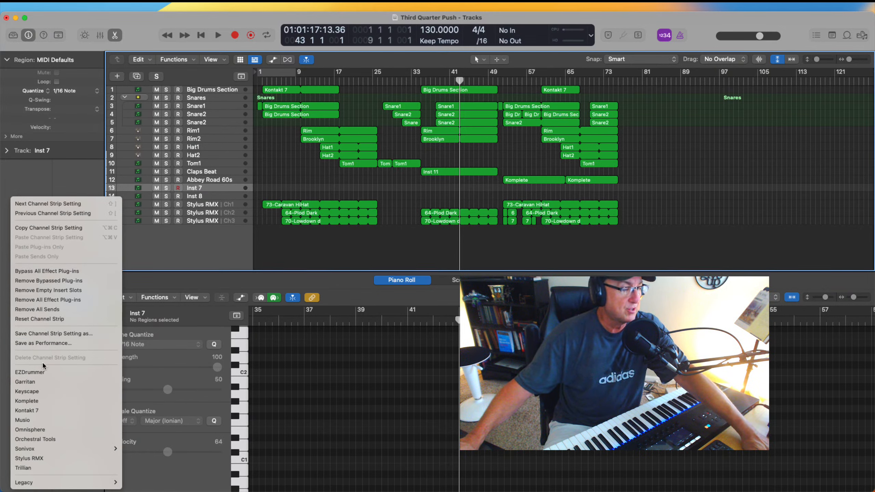
pyautogui.click(27, 401)
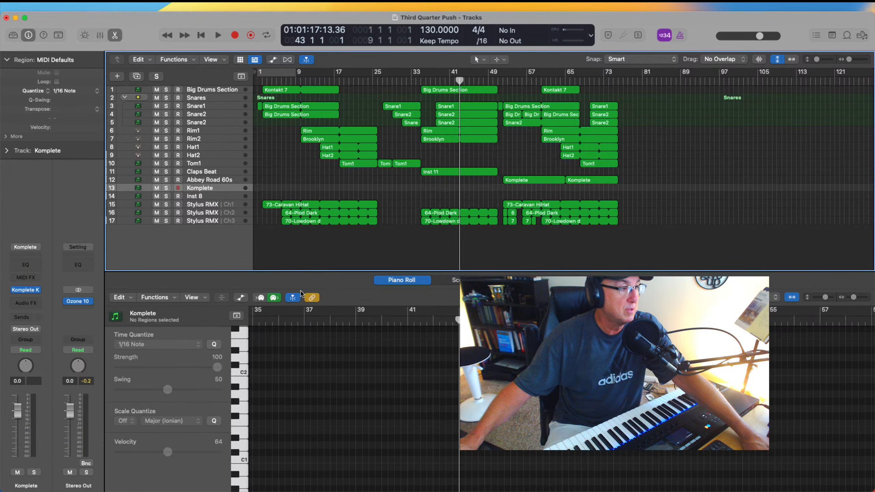
pyautogui.click(30, 291)
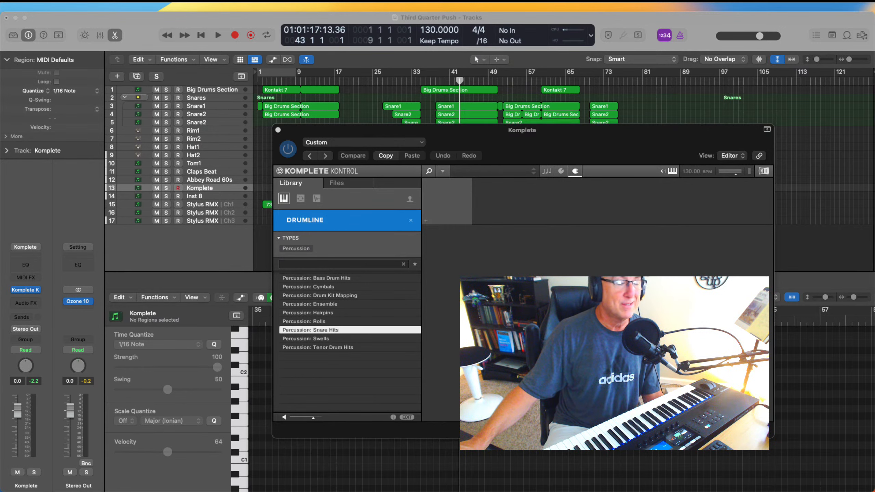
# Browse the Komplete Kontrol library from Drumline to all instruments, dismiss the loading notice, and close the plug-in window.
pyautogui.click(637, 228)
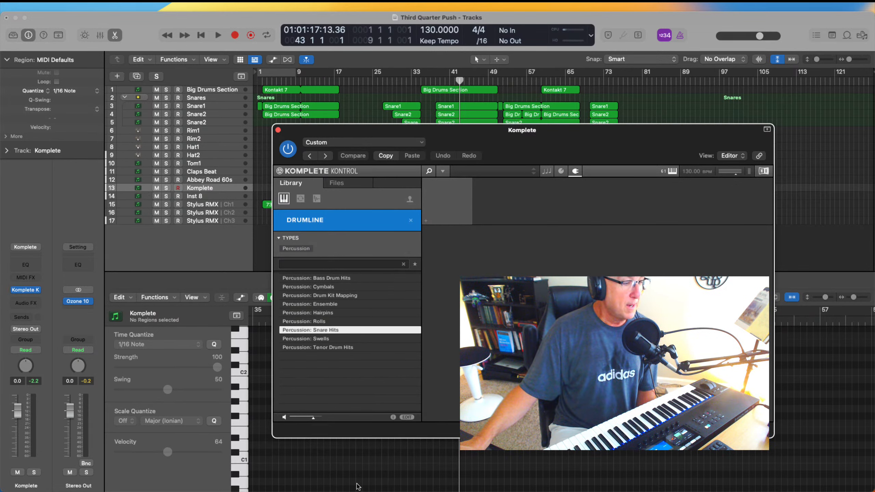
pyautogui.click(233, 476)
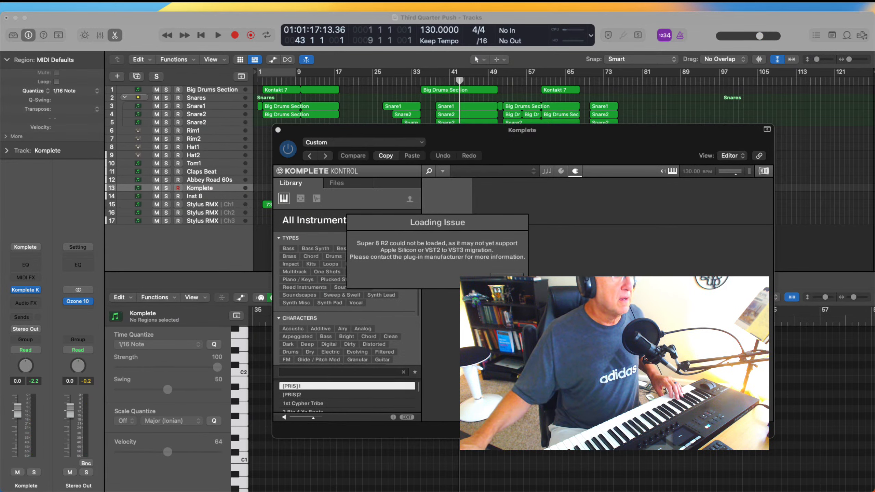
pyautogui.click(507, 279)
pyautogui.click(277, 129)
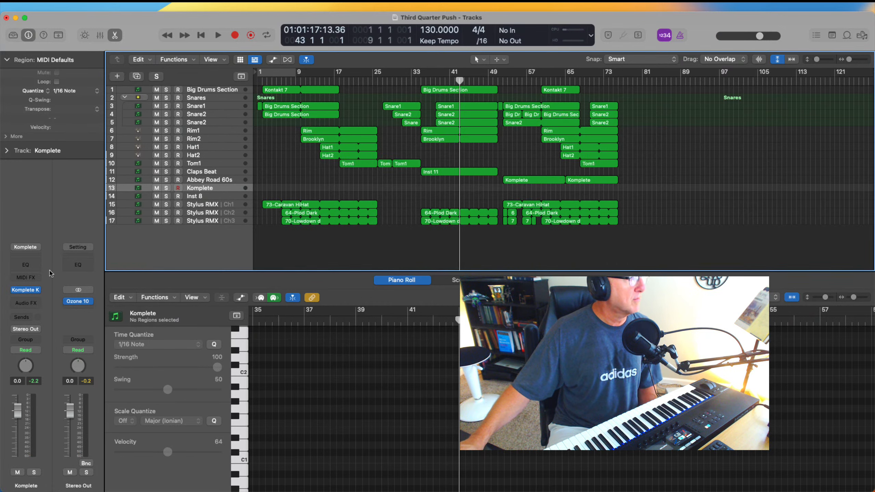
# Replace the Komplete track's instrument with Drum Machine Designer and move the empty kit's window clear of the Library.
pyautogui.click(36, 292)
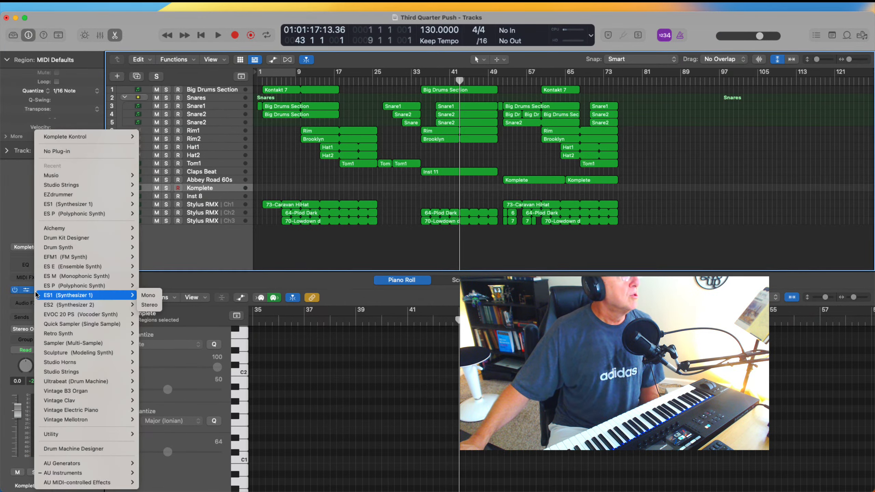
pyautogui.moveTo(47, 248)
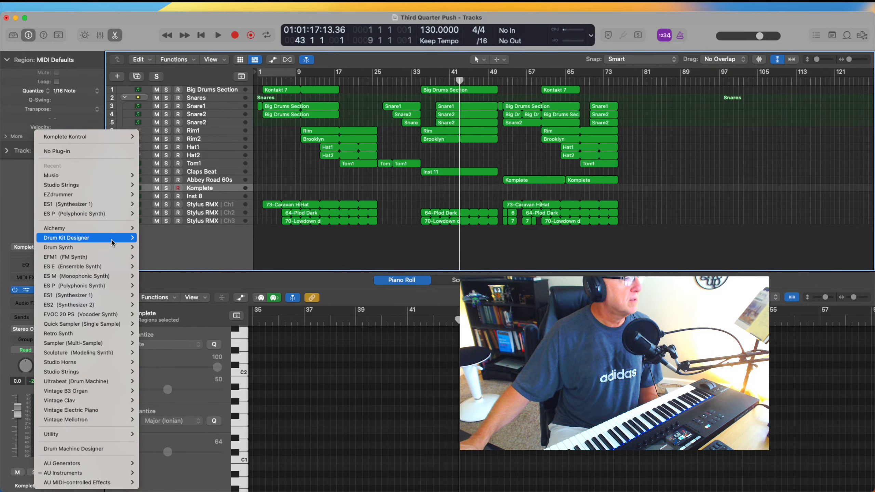
pyautogui.click(115, 450)
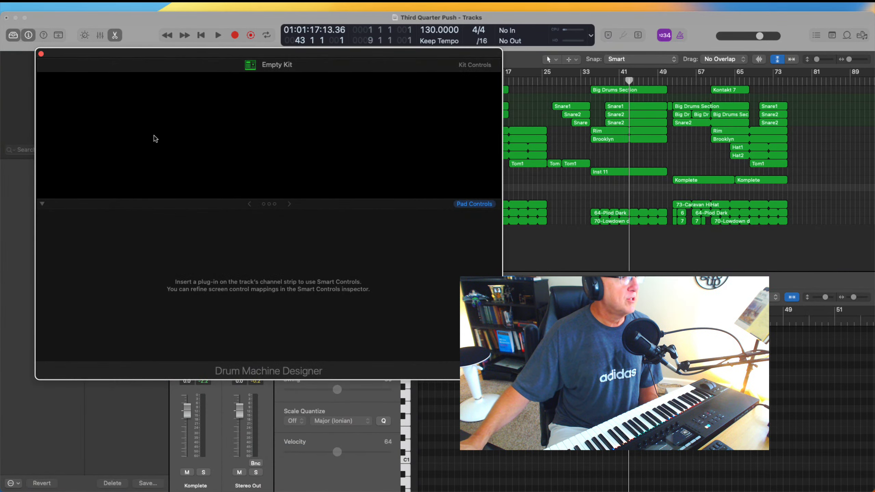
pyautogui.moveTo(152, 54); pyautogui.dragTo(309, 67)
# Assign the Kick - Analog Traces sound to the kit's C1 pad.
pyautogui.click(272, 196)
pyautogui.click(21, 164)
pyautogui.click(116, 174)
# Audition rim sounds such as Fluid Shadow and Future Breaks on the D1 pad, and settle on Rim - Grimey Funk.
pyautogui.click(367, 196)
pyautogui.click(20, 173)
pyautogui.scroll(-10, 122, 296)
pyautogui.click(121, 295)
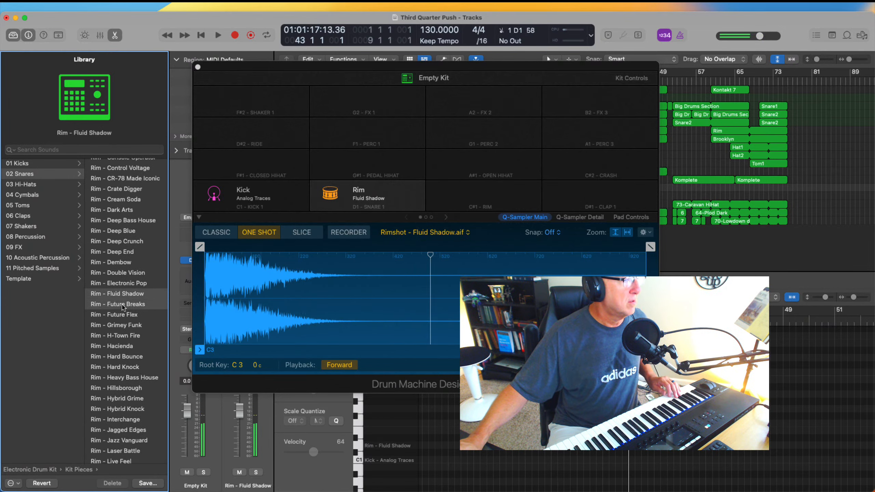
pyautogui.click(123, 304)
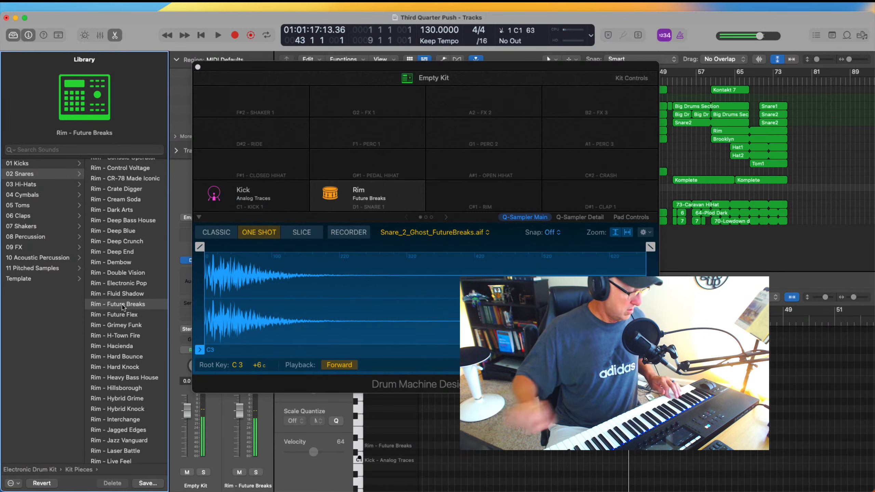
pyautogui.click(124, 315)
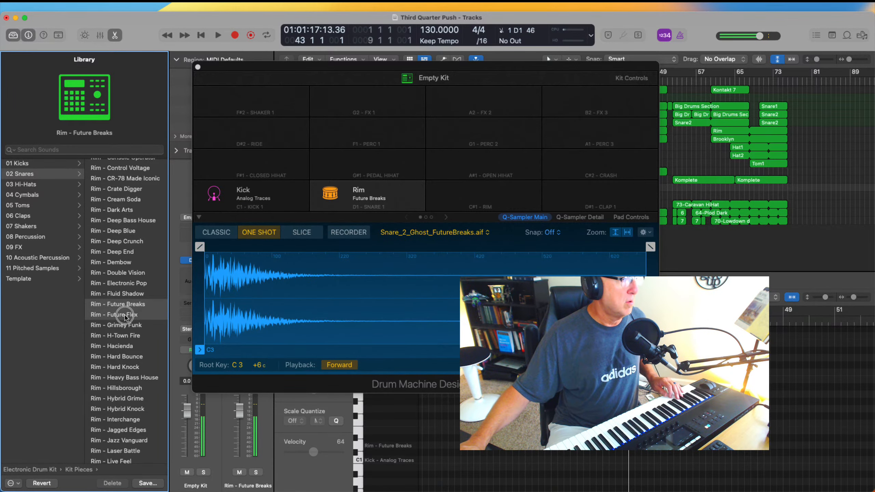
pyautogui.click(125, 326)
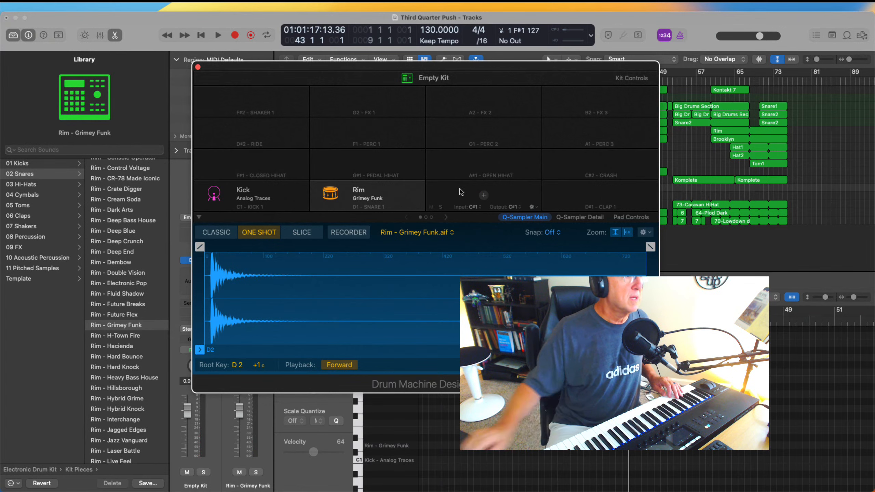
# Select the F#1 closed hi-hat pad and try the Hi-Hat - Hard Knock and Alphabet City sounds on it.
pyautogui.click(255, 168)
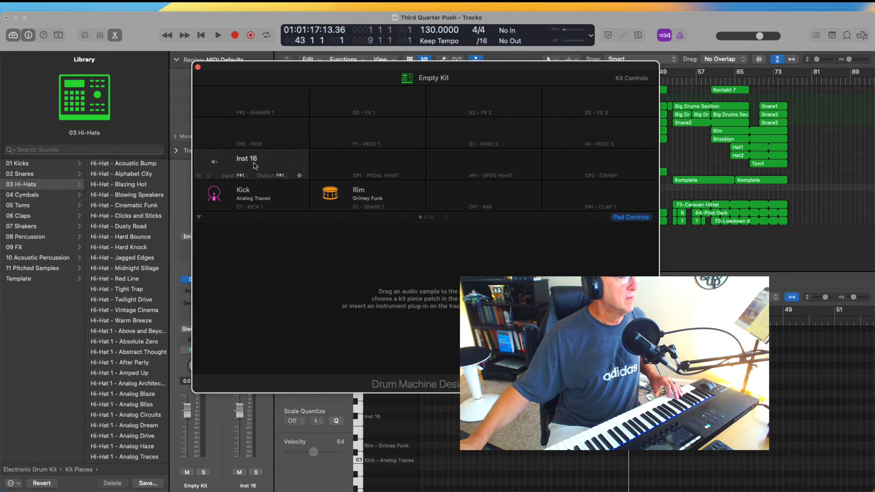
pyautogui.click(137, 247)
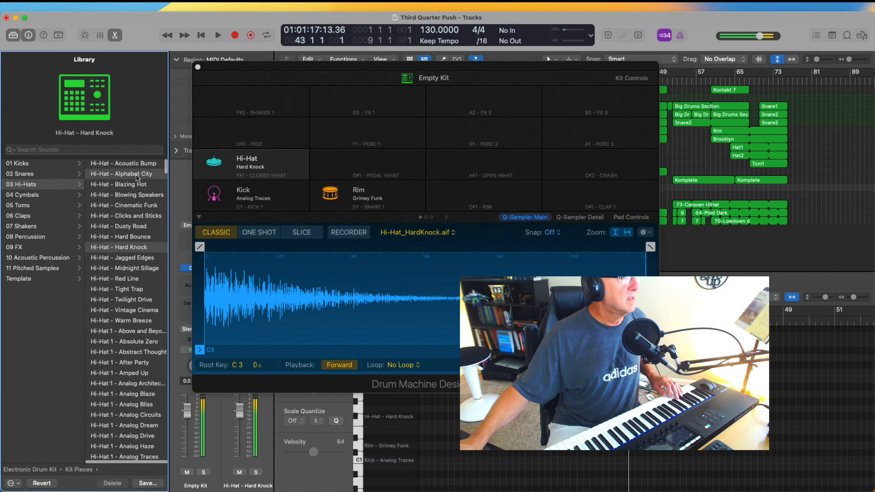
pyautogui.click(137, 173)
pyautogui.scroll(-3, 131, 222)
pyautogui.scroll(-2, 131, 222)
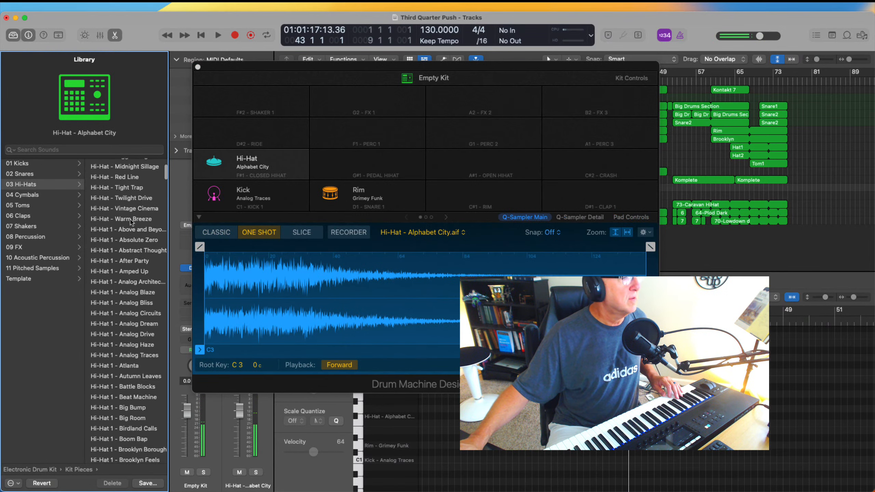
# Try Hi-Hat 1 sounds such as Abstract Thought and Amped Up, choose Hi-Hat 1 - After Party, and close the kit window.
pyautogui.click(132, 229)
pyautogui.click(132, 249)
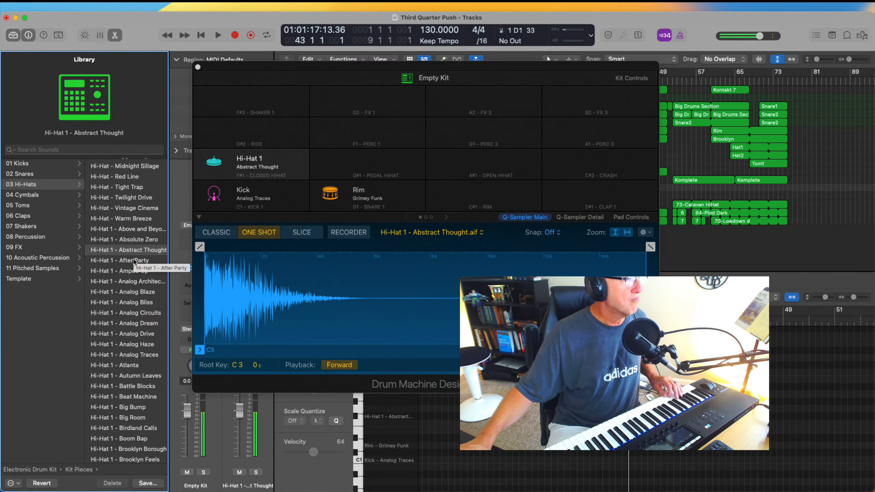
pyautogui.click(133, 271)
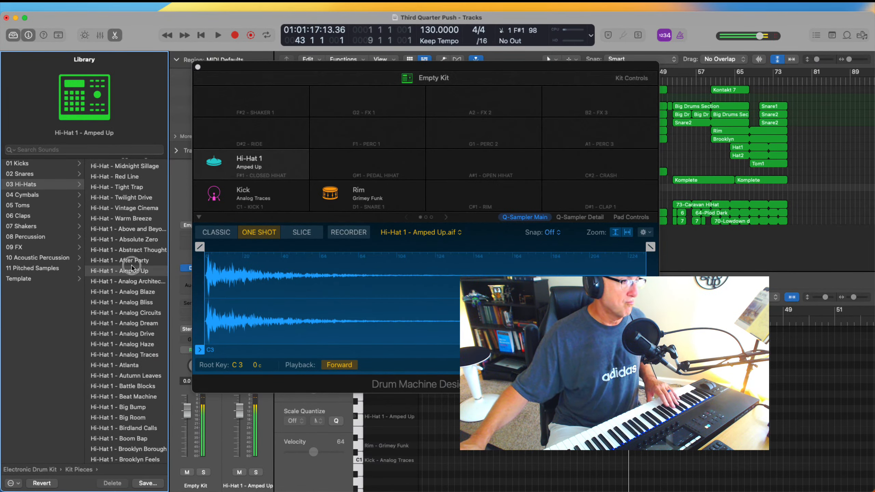
pyautogui.press('Up')
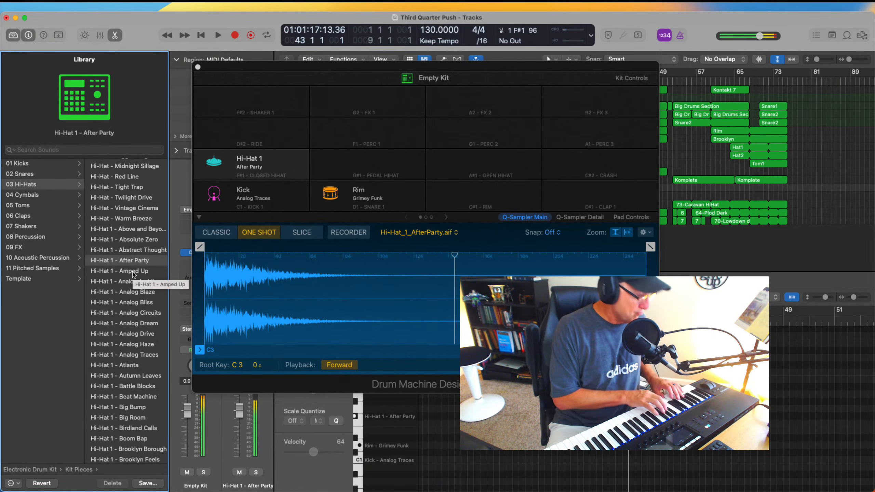
pyautogui.moveTo(134, 105)
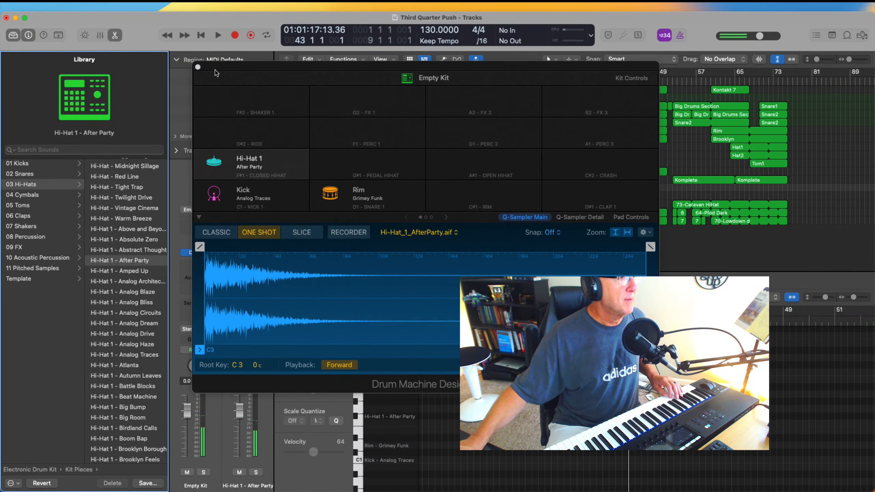
pyautogui.click(198, 67)
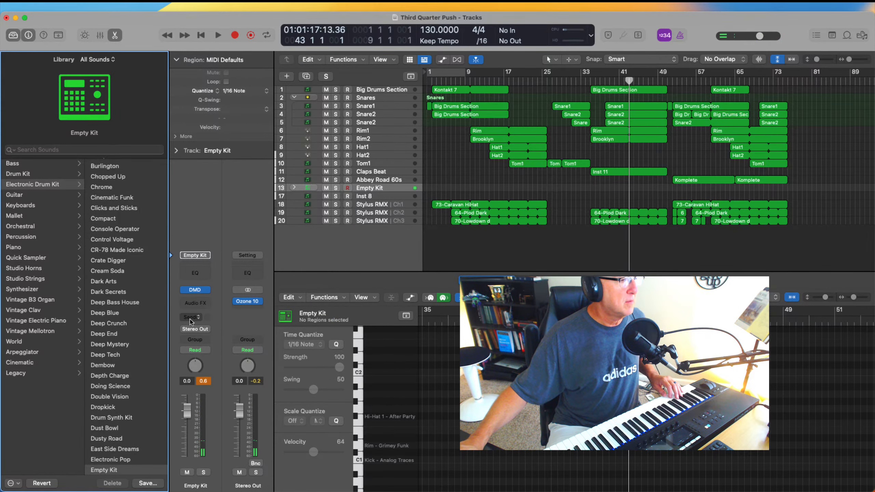
# Review the buses available as sends for the Empty Kit track without assigning one.
pyautogui.click(194, 316)
pyautogui.moveTo(210, 332)
pyautogui.moveTo(276, 151)
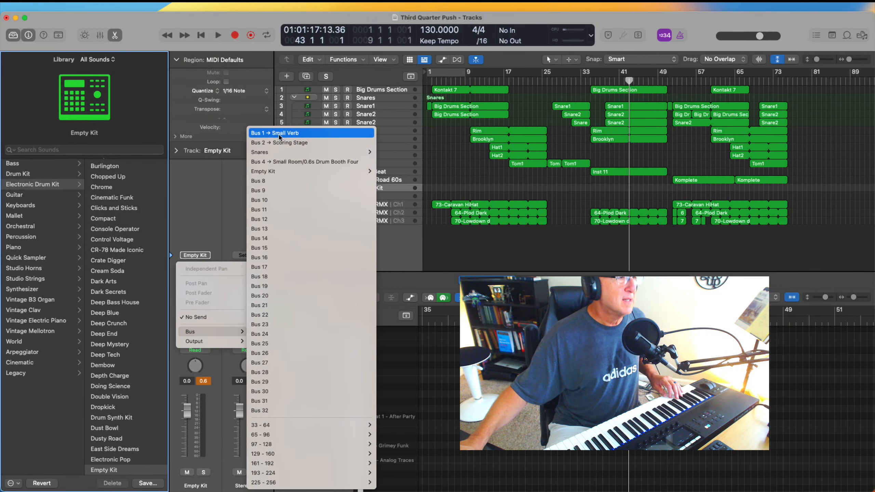
pyautogui.click(381, 99)
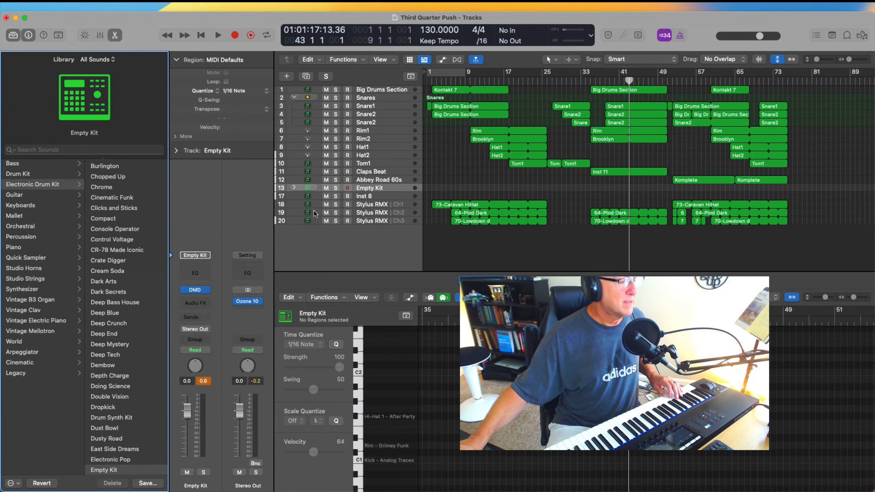
# Show the mixer, add a Bus 1 send to the Empty Kit track, and adjust its send level.
pyautogui.press('x')
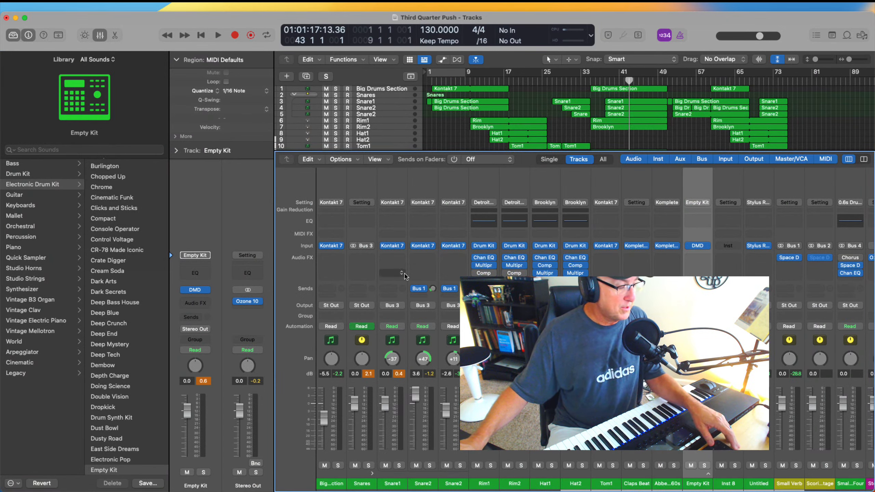
pyautogui.press('super+Tab')
pyautogui.click(191, 317)
pyautogui.click(286, 329)
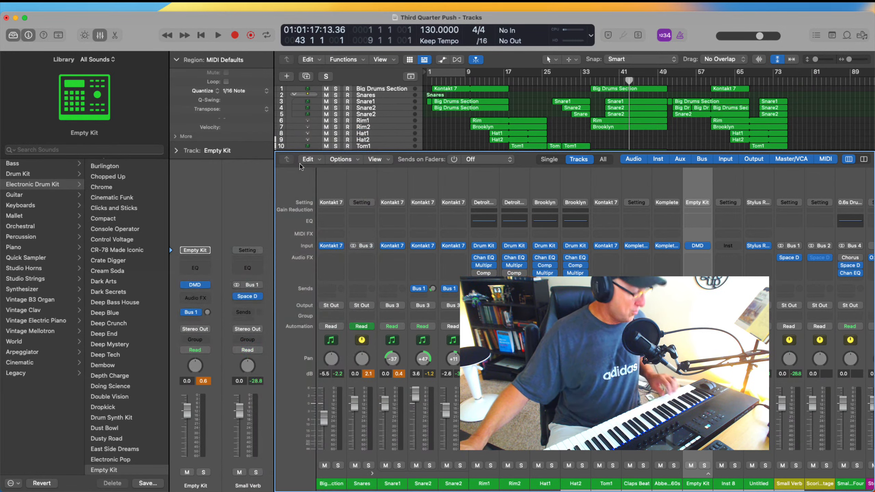
pyautogui.moveTo(207, 312); pyautogui.dragTo(202, 293)
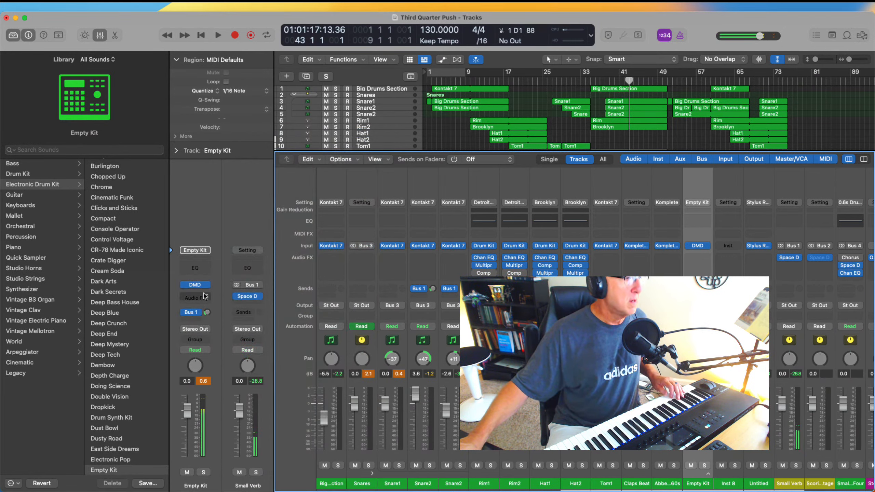
pyautogui.moveTo(207, 315); pyautogui.dragTo(206, 321)
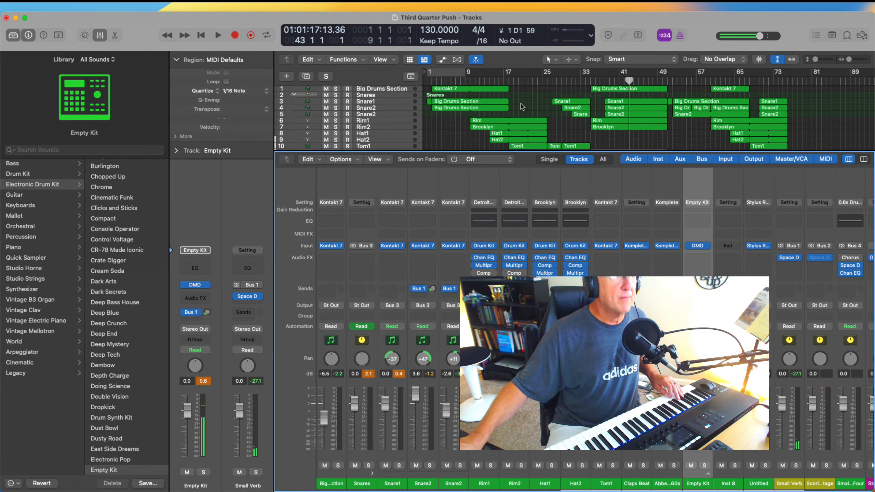
# Play the arrangement from about bar 34 to bar 51 to hear the kit in context, and close the mixer.
pyautogui.click(589, 82)
pyautogui.press('space')
pyautogui.press('x')
pyautogui.press('space')
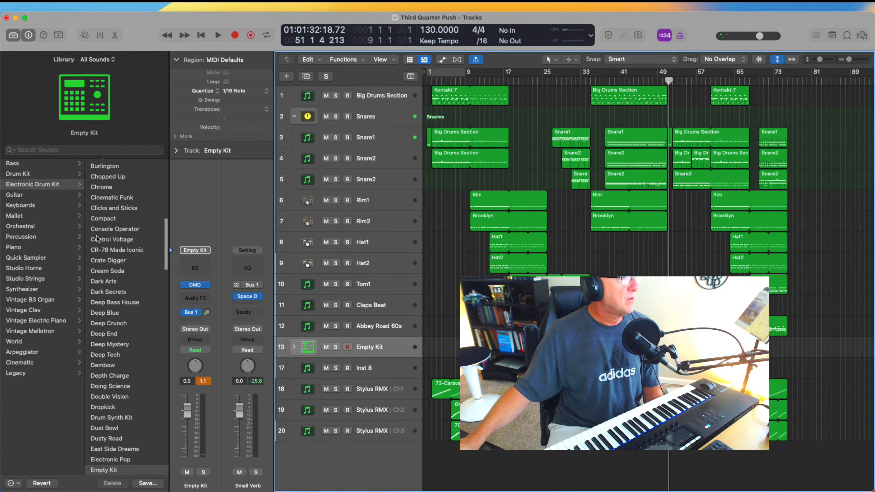
# Review the Electronic Drum Kit presets, the Empty Kit's pads and its channel strip setting options without choosing any.
pyautogui.hscroll(-2, 81, 186)
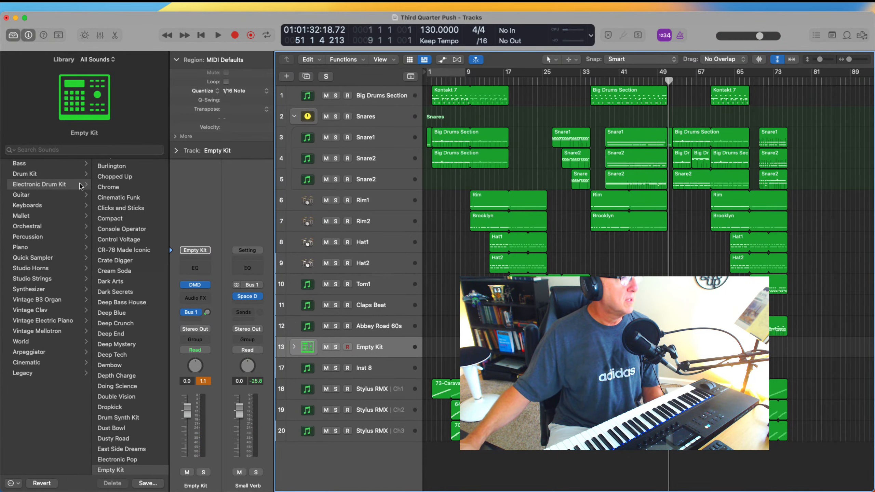
pyautogui.click(57, 186)
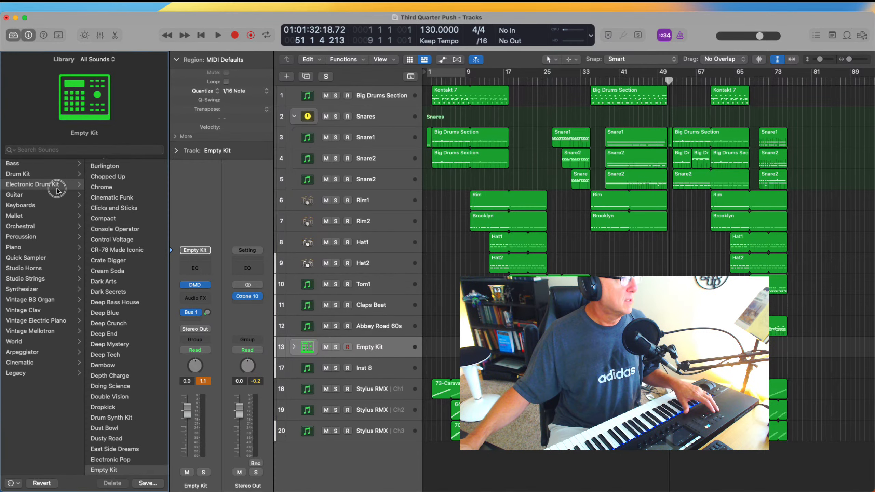
pyautogui.click(206, 286)
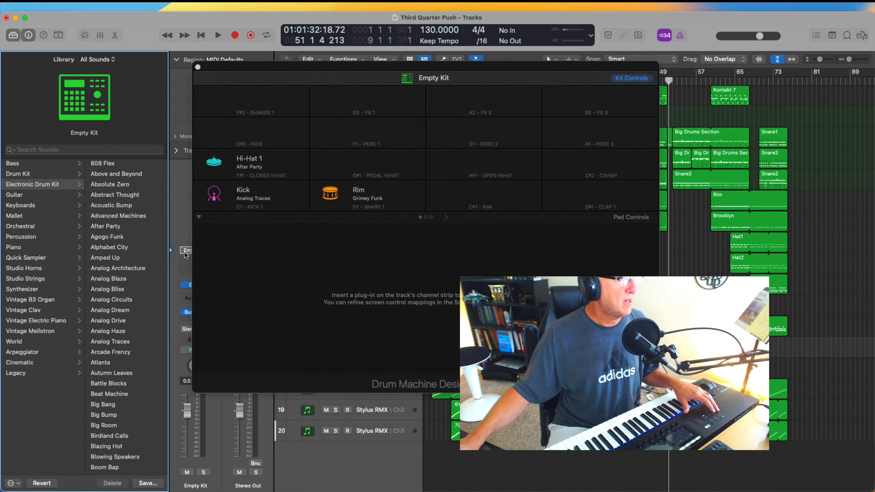
pyautogui.click(185, 248)
pyautogui.click(185, 242)
pyautogui.click(198, 67)
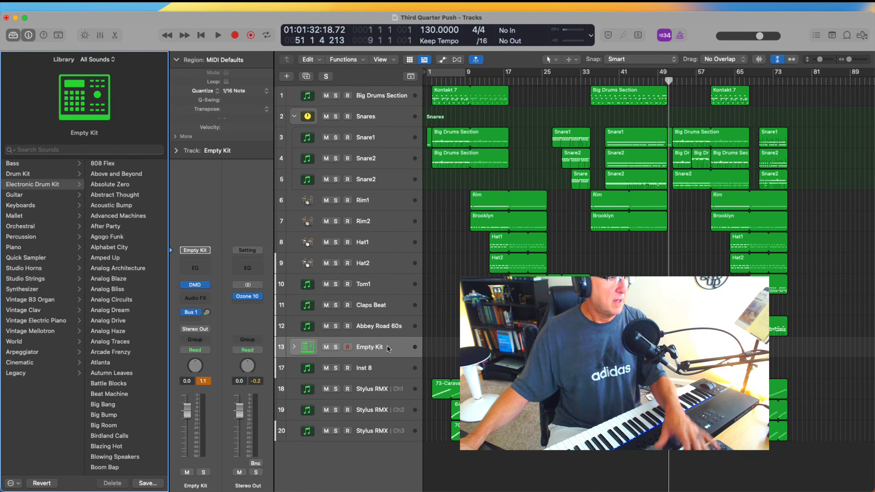
pyautogui.click(206, 286)
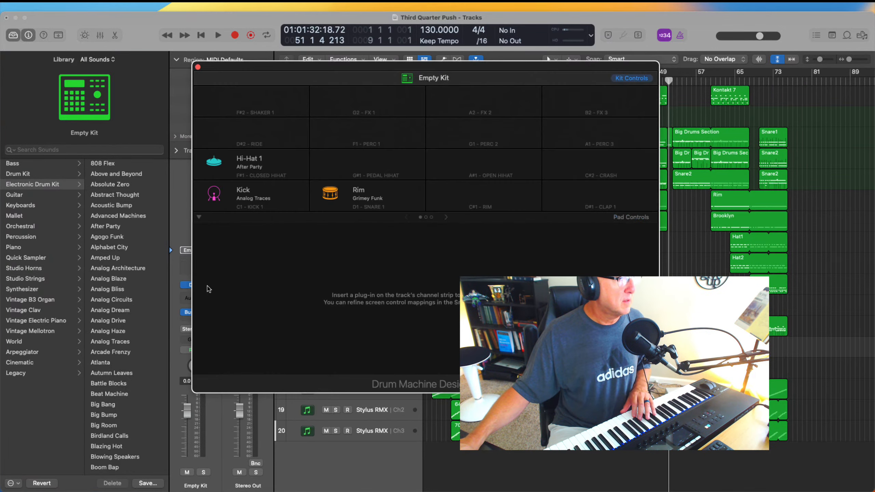
pyautogui.click(198, 67)
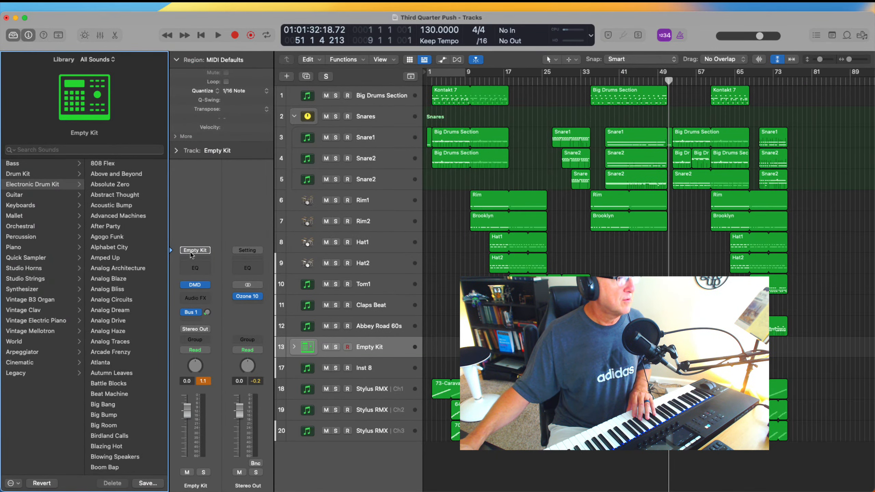
pyautogui.click(194, 250)
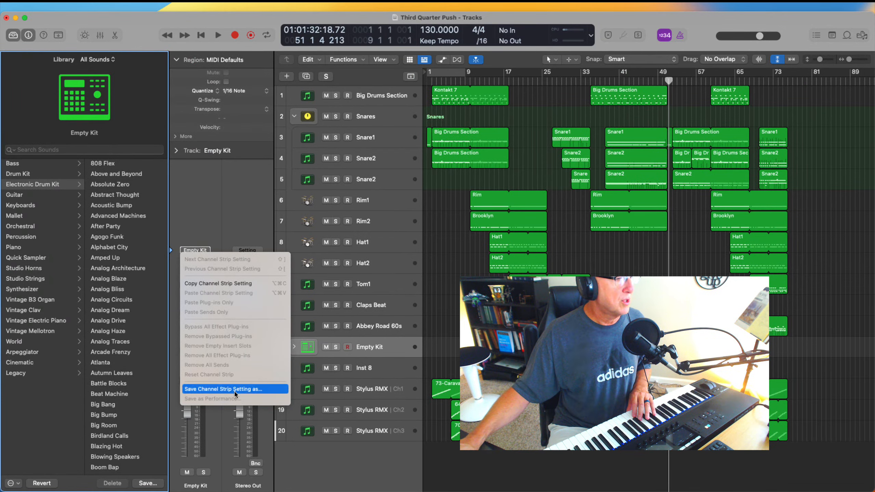
pyautogui.click(378, 326)
# Delete the Empty Kit track.
pyautogui.click(378, 325)
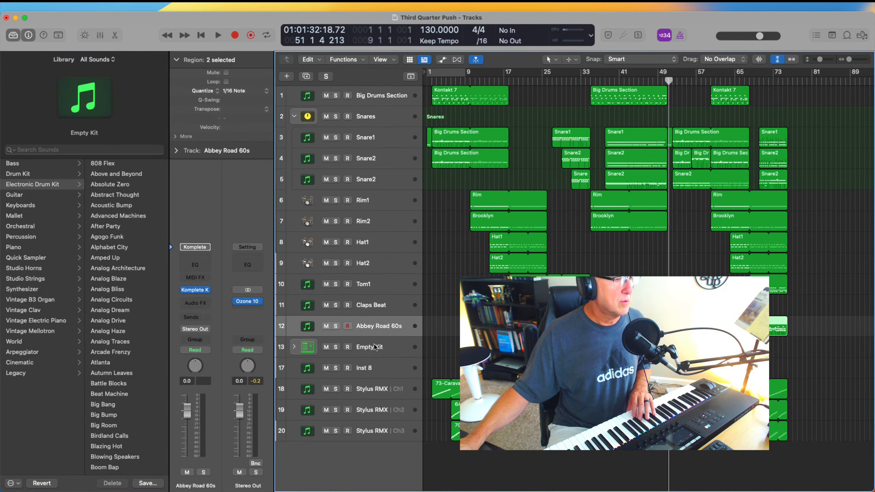
pyautogui.click(376, 346)
pyautogui.rightClick(376, 346)
pyautogui.click(388, 338)
# Load the Musio channel strip setting on the Inst 8 track and browse the new instruments on its Explore page.
pyautogui.click(194, 250)
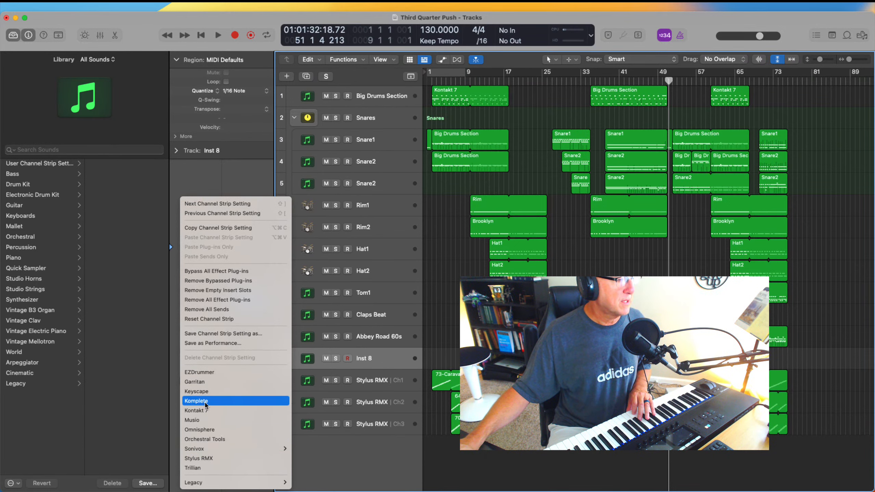
pyautogui.click(206, 419)
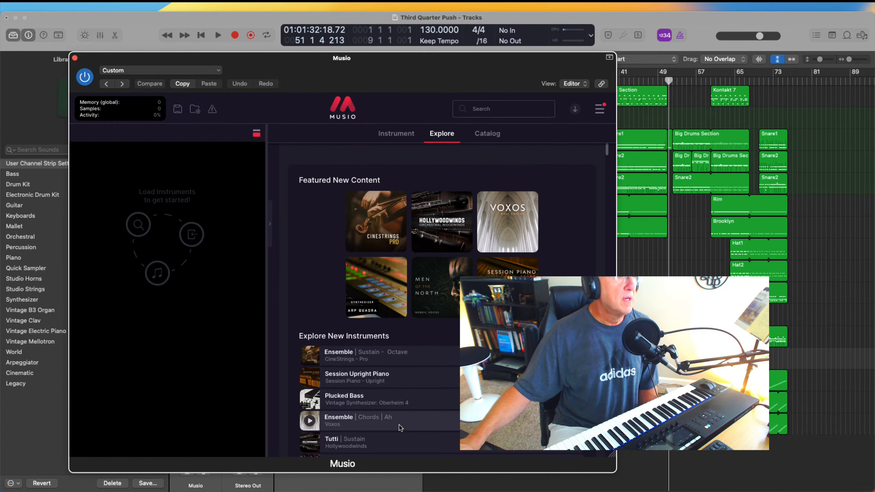
pyautogui.scroll(-10, 387, 382)
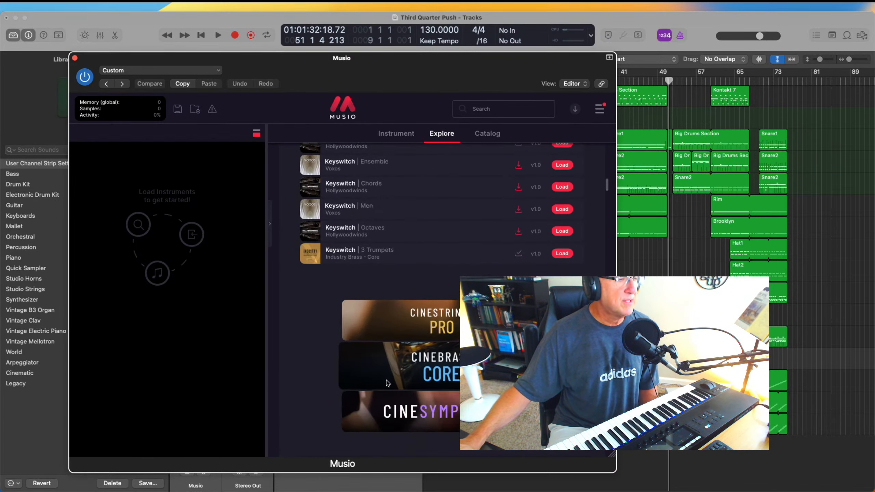
pyautogui.scroll(7, 387, 382)
pyautogui.scroll(3, 388, 383)
pyautogui.moveTo(310, 58); pyautogui.dragTo(242, 49)
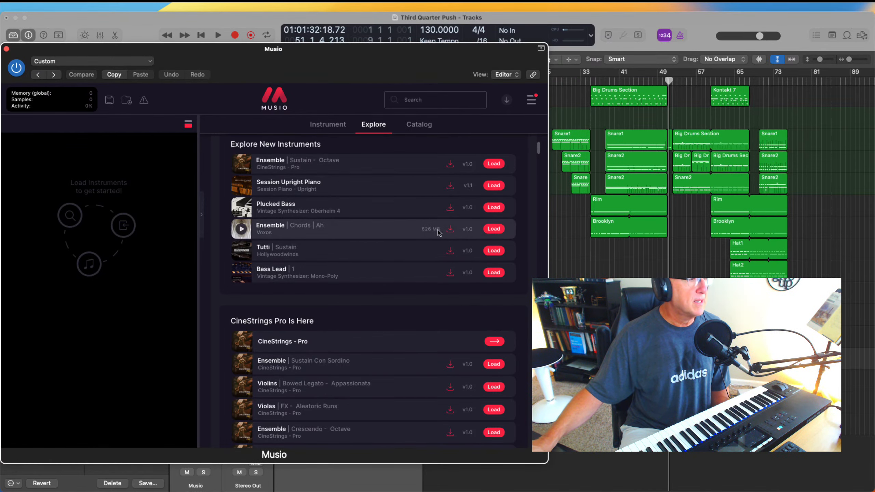
pyautogui.scroll(4, 404, 222)
# Search the Musio library for "drums" and for "kit".
pyautogui.click(420, 103)
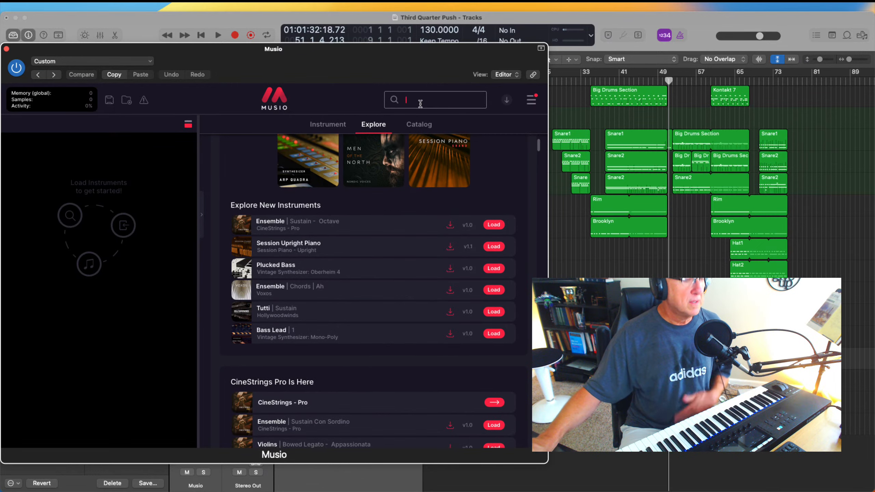
pyautogui.write('drums')
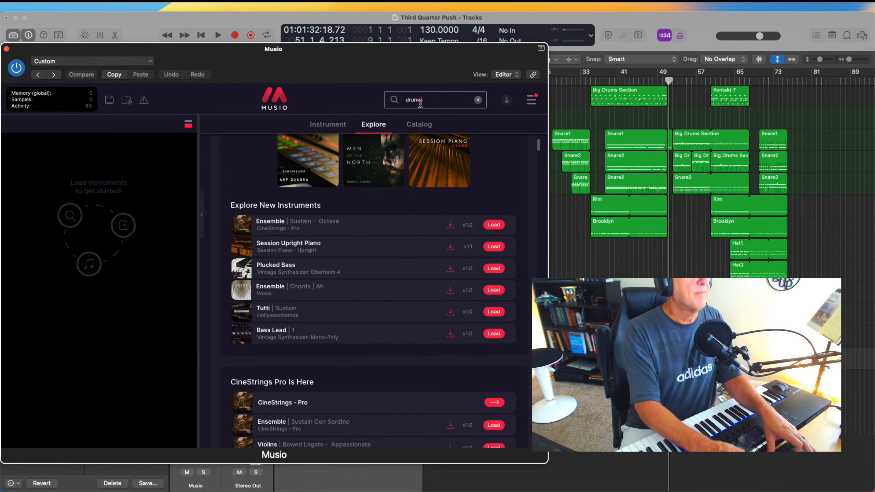
pyautogui.press('Return')
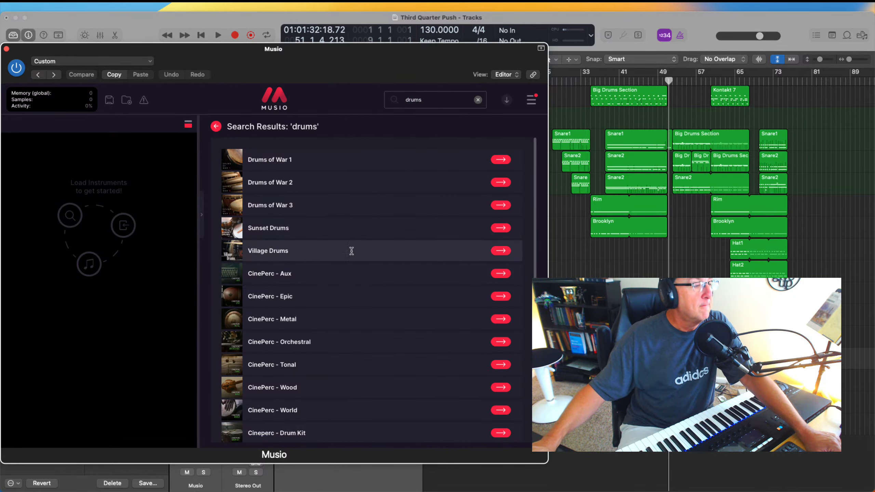
pyautogui.click(478, 100)
pyautogui.write('kit')
# Preview the TR808, tuned TR808 and TR909 full kits, load the TR909 Full Kit, and show its instrument controls.
pyautogui.click(232, 251)
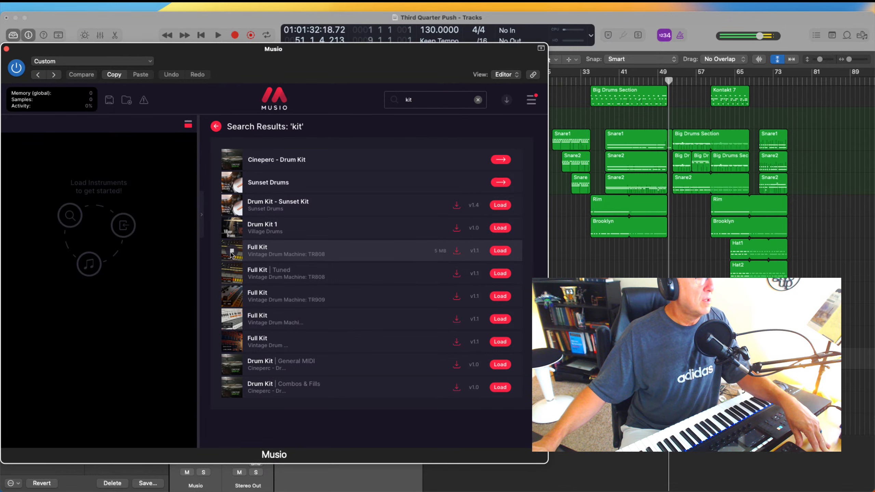
pyautogui.click(232, 274)
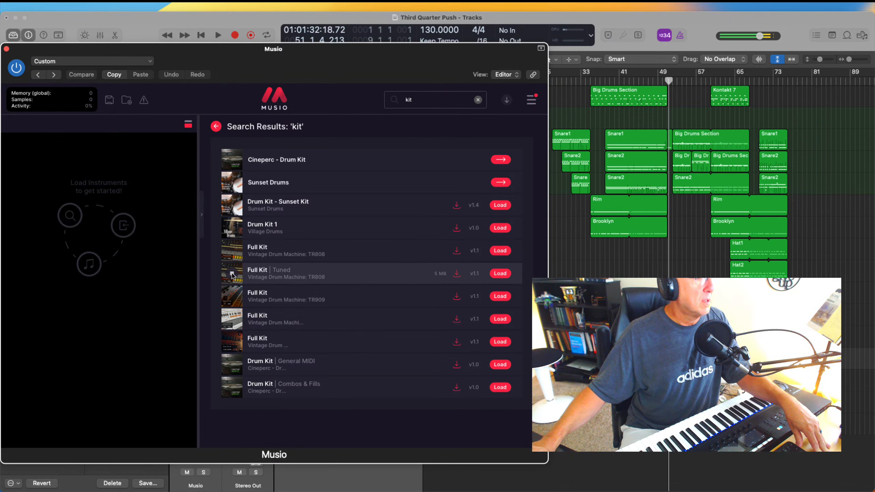
pyautogui.click(232, 297)
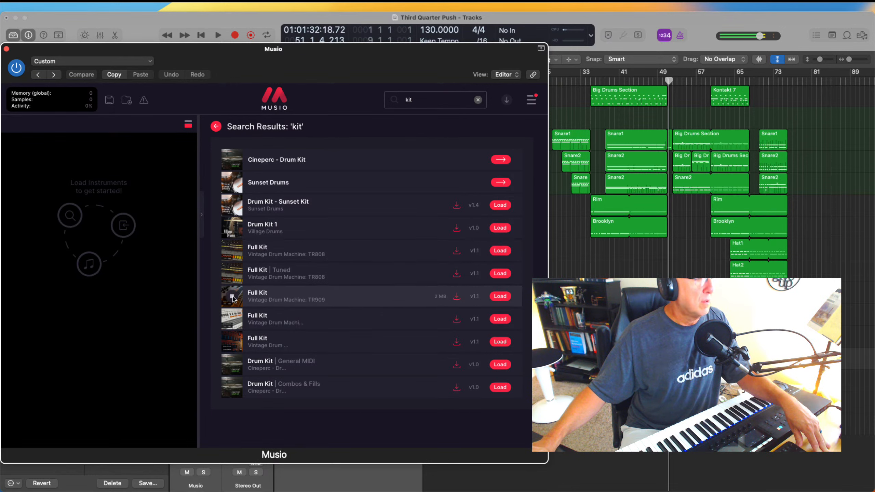
pyautogui.click(499, 297)
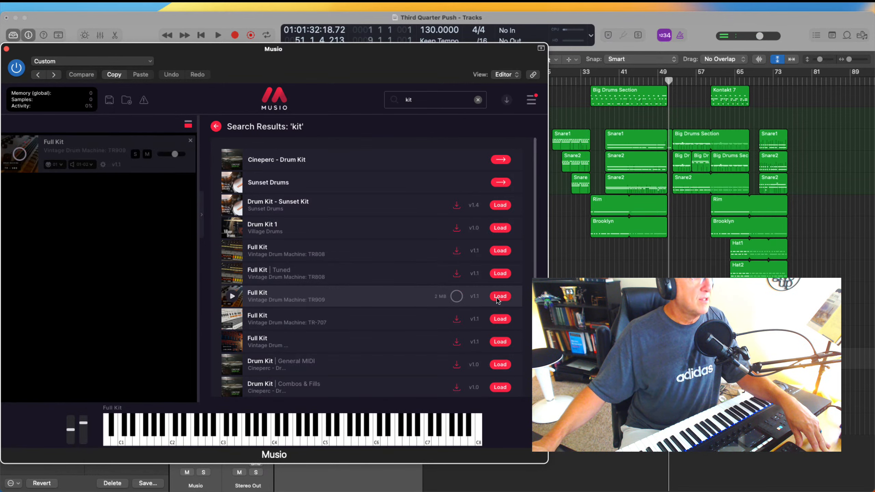
pyautogui.click(111, 147)
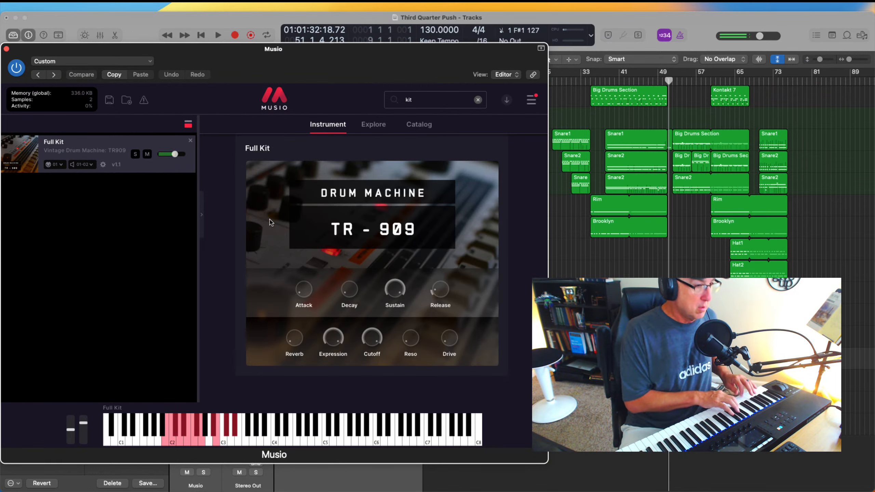
# Clear the search, raise the TR-909 kit's Drive to about 91.6%, turn Cutoff fully down, and close Musio.
pyautogui.click(477, 99)
pyautogui.moveTo(448, 337); pyautogui.dragTo(436, 284)
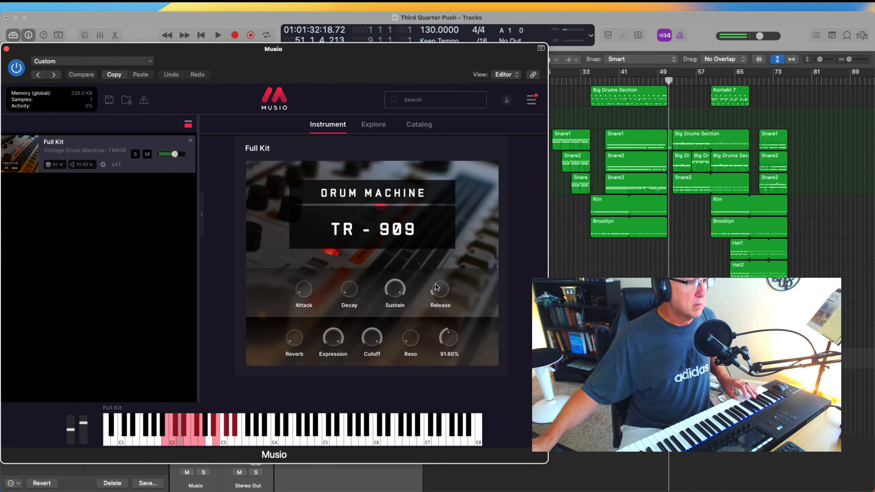
pyautogui.moveTo(372, 343)
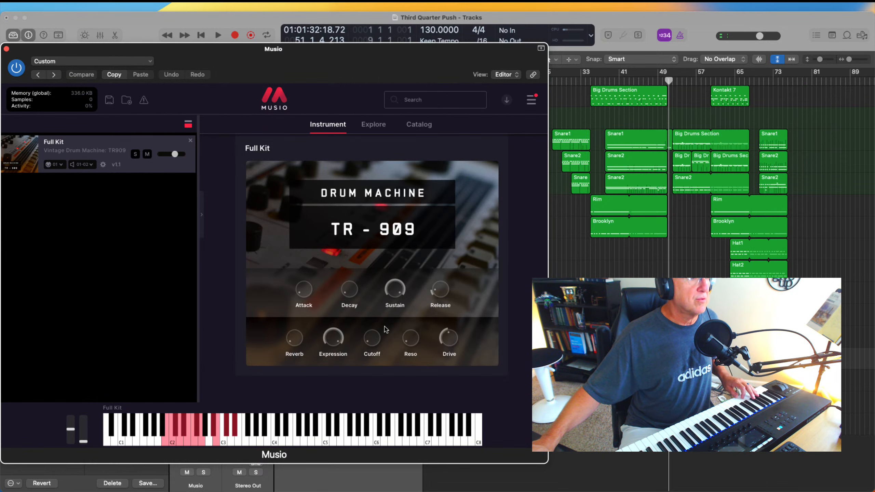
pyautogui.moveTo(372, 342); pyautogui.dragTo(348, 424)
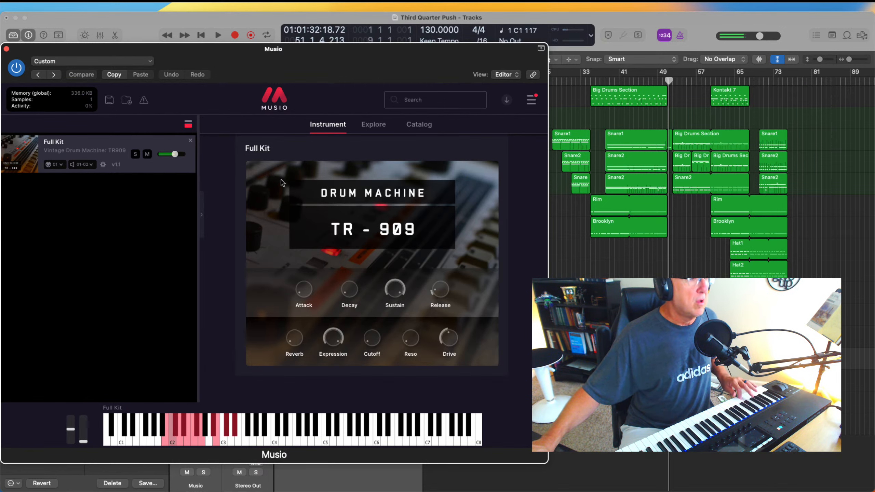
pyautogui.click(6, 49)
# Raise the Musio track's volume to 6.0 dB and insert a stereo UADx LA-2A Tube Compressor on it.
pyautogui.moveTo(188, 411); pyautogui.dragTo(178, 343)
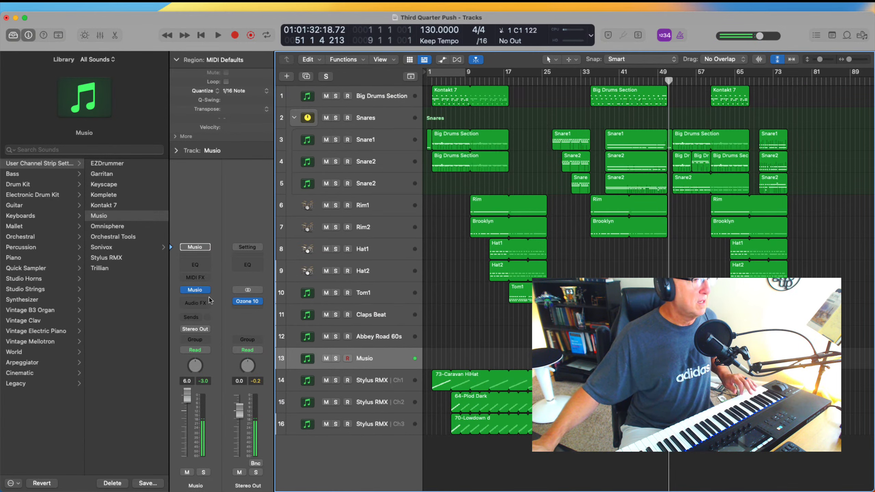
pyautogui.click(196, 302)
pyautogui.moveTo(204, 325)
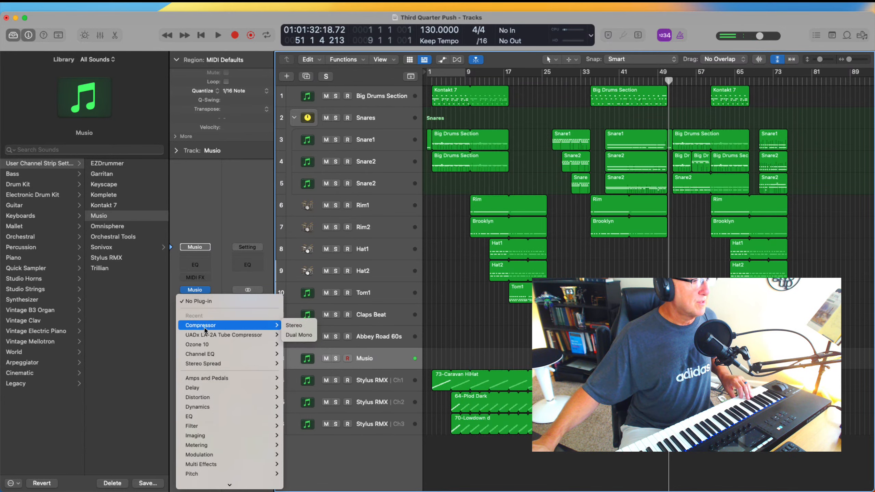
pyautogui.moveTo(257, 335)
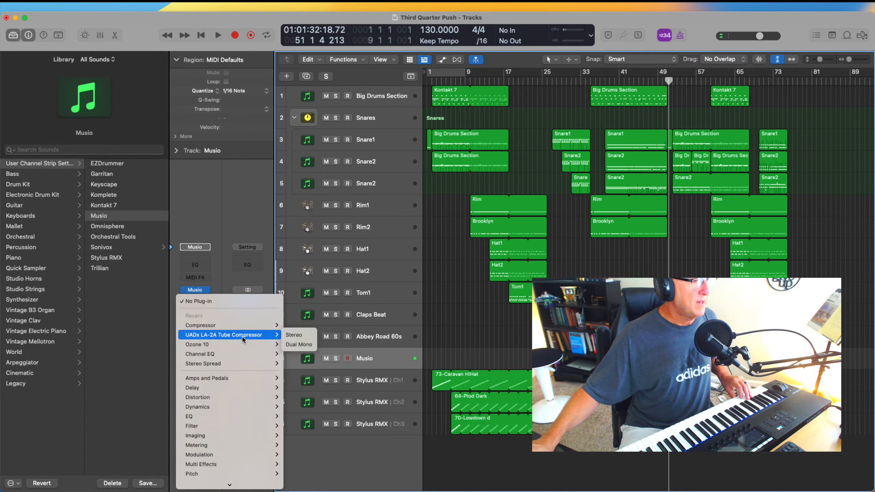
pyautogui.click(293, 336)
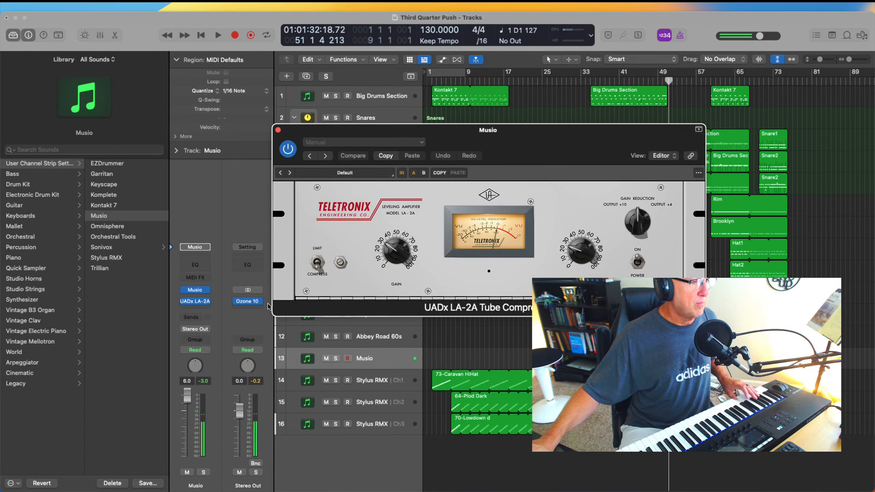
# Set the Musio track's volume to 2.8 dB, raise the LA-2A's gain slightly, and close the compressor.
pyautogui.click(185, 401)
pyautogui.moveTo(185, 402); pyautogui.dragTo(185, 409)
pyautogui.moveTo(396, 250); pyautogui.dragTo(396, 241)
pyautogui.click(278, 130)
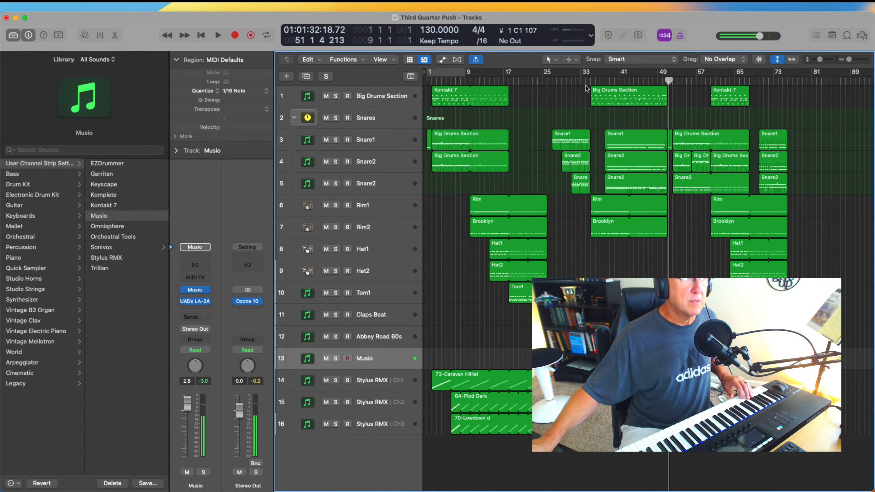
# Play the arrangement from about bar 35 to hear the TR-909 kit in the mix.
pyautogui.click(596, 80)
pyautogui.press('space')
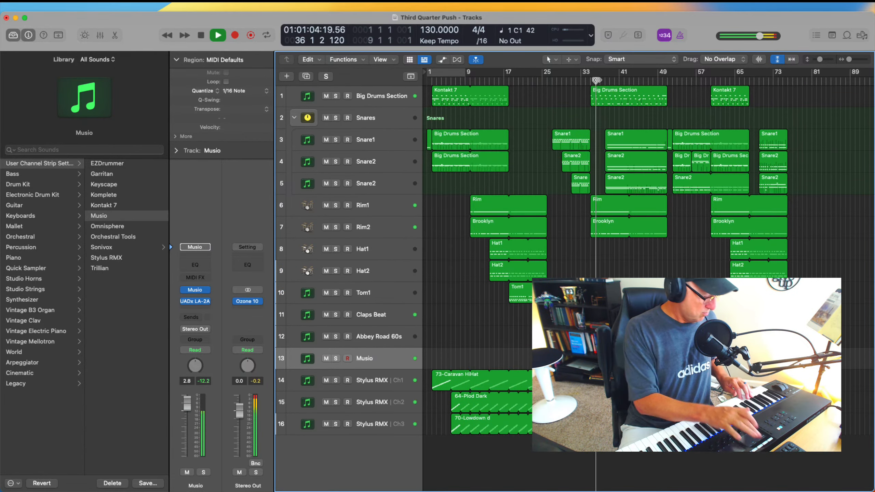
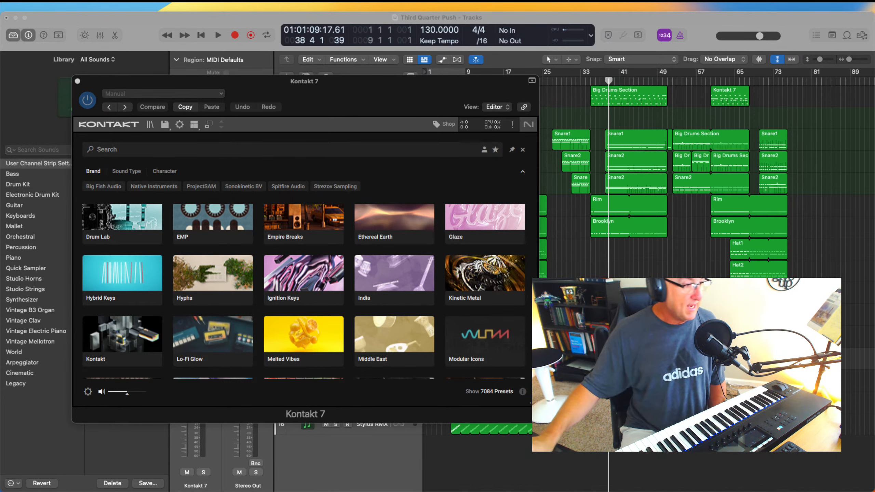
# Browse Kontakt's Melted Vibes and Kinetic Metal libraries and preview the Kinetic Metal preset Aztec Temple.
pyautogui.click(303, 334)
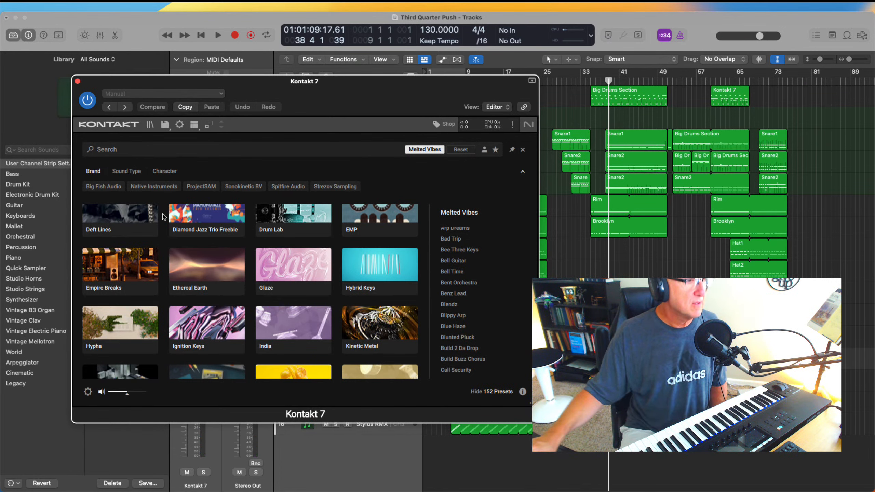
pyautogui.click(404, 333)
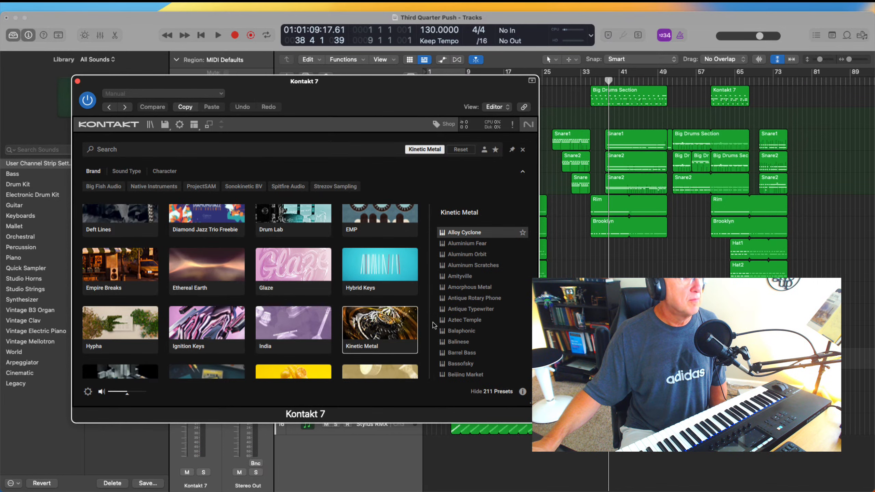
pyautogui.click(444, 320)
pyautogui.scroll(1, 274, 290)
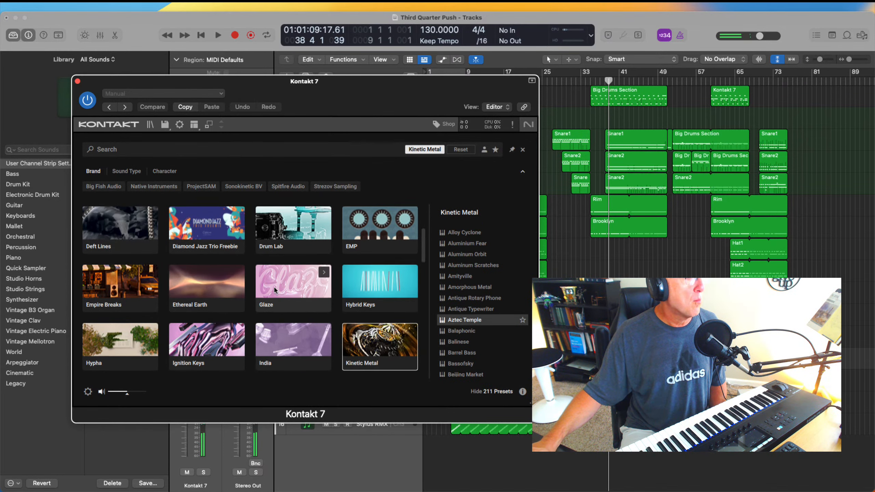
# Clear the library filter, preview the Gong Scrape preset from the full preset list, and close Kontakt 7.
pyautogui.doubleClick(274, 289)
pyautogui.click(460, 299)
pyautogui.scroll(-5, 461, 302)
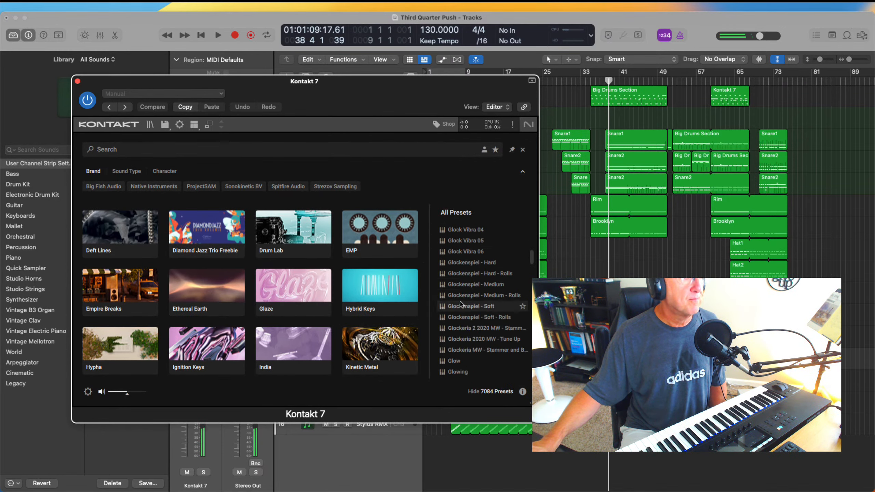
pyautogui.scroll(-5, 460, 304)
pyautogui.click(461, 311)
pyautogui.scroll(4, 296, 286)
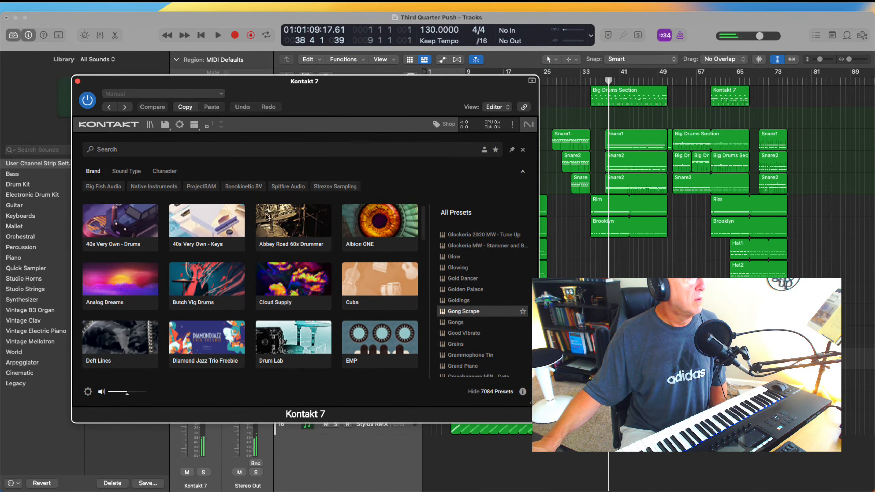
pyautogui.click(78, 82)
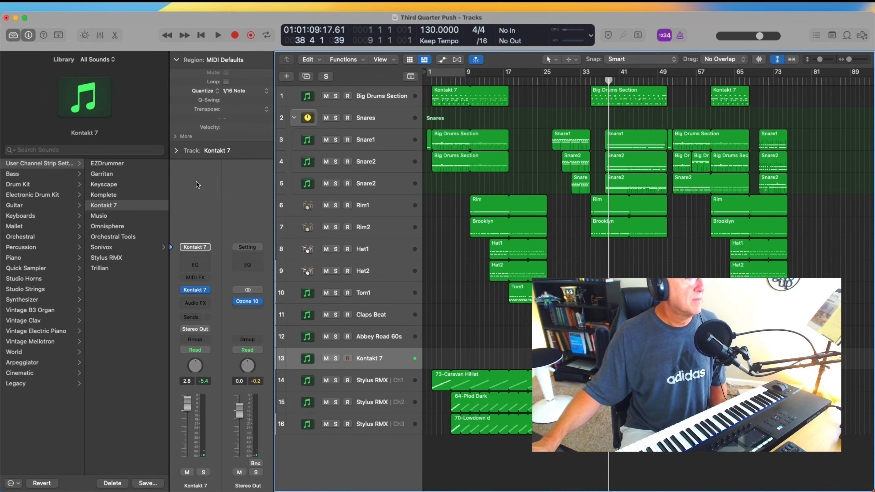
# Load the Komplete channel strip on track 13, set its volume to 0.2 dB, and try it with the arrangement playing to about bar 50.
pyautogui.click(112, 199)
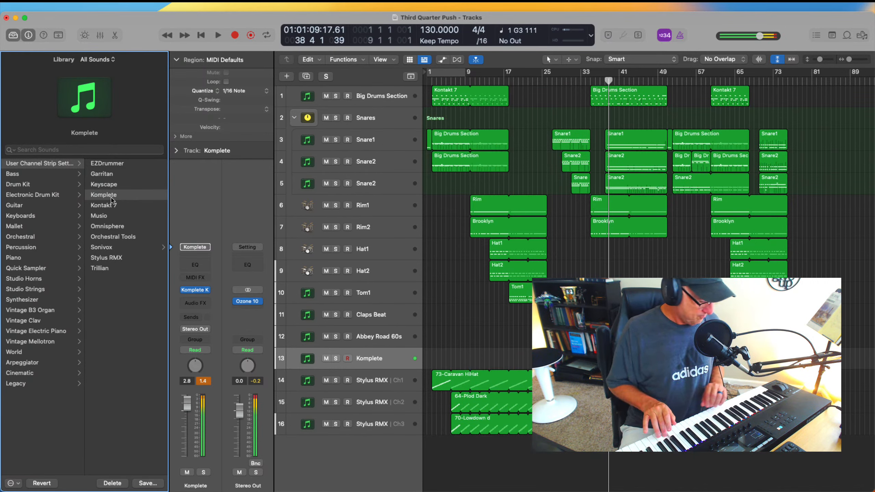
pyautogui.moveTo(188, 410); pyautogui.dragTo(188, 418)
pyautogui.press('space')
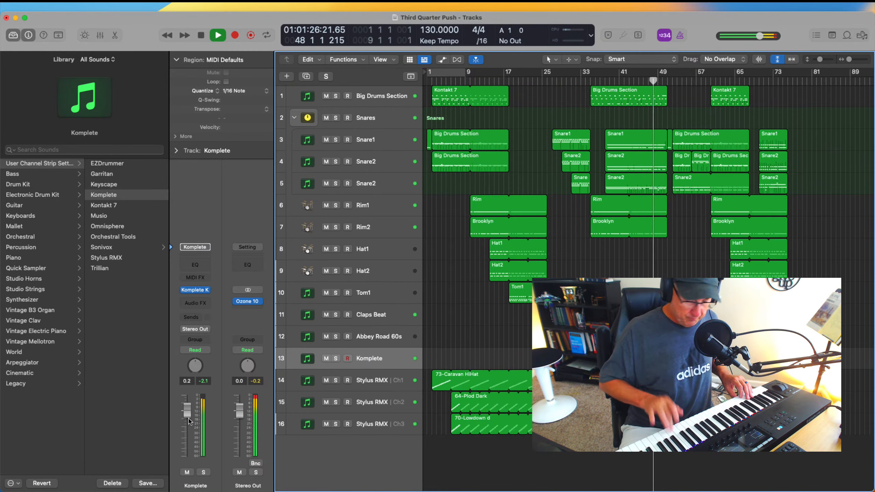
pyautogui.press('space')
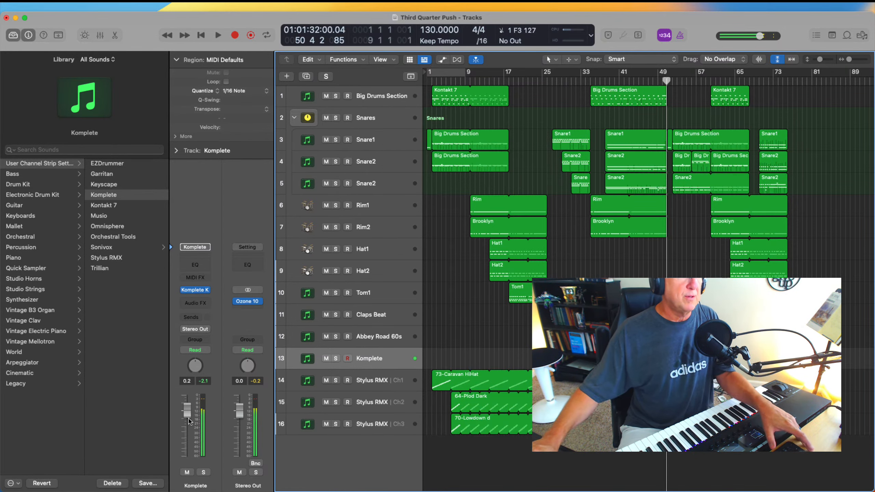
# Record a Komplete part on track 13 from about bar 35 to bar 76.
pyautogui.click(592, 81)
pyautogui.press('r')
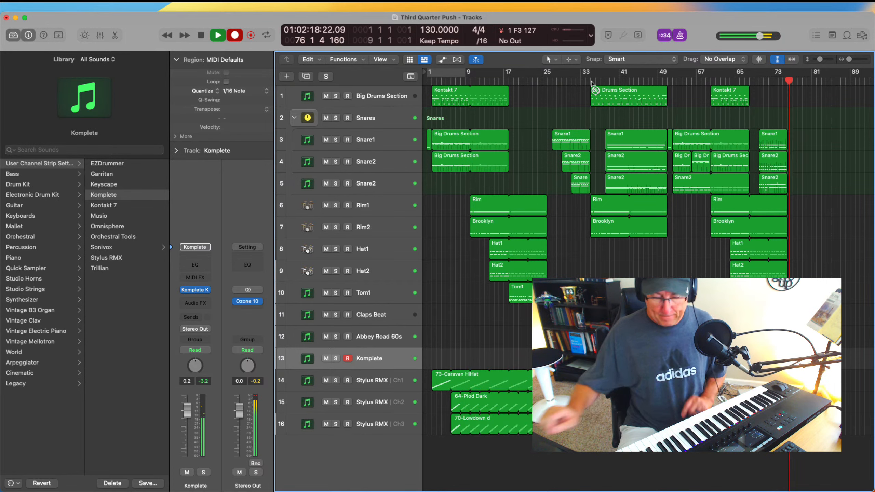
pyautogui.press('space')
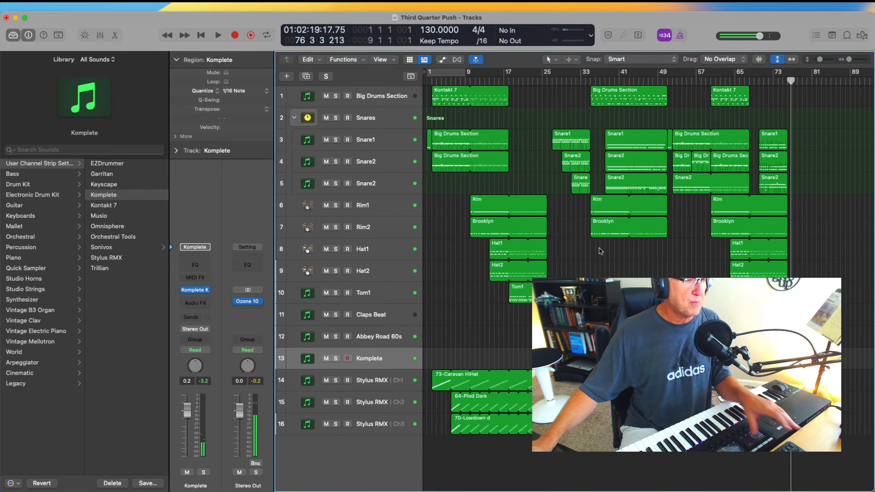
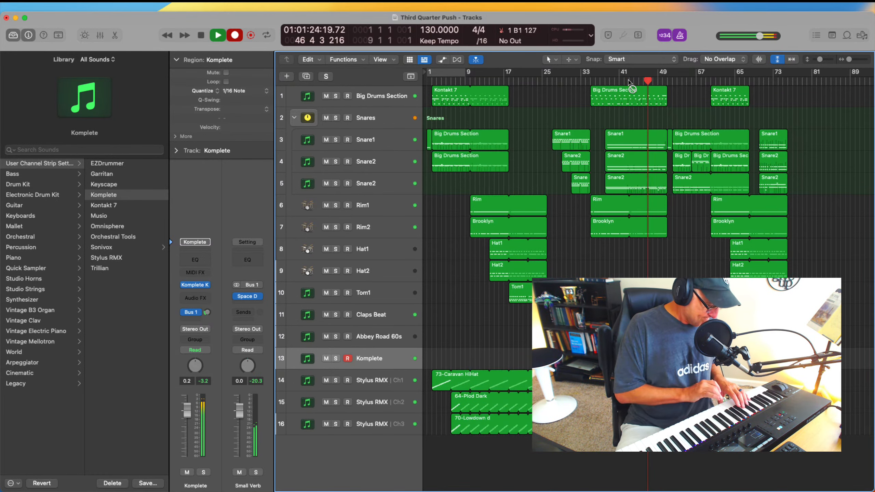
# Finish the Komplete take at about bar 51, rewind, and record another take ending near bar 51.
pyautogui.press('space')
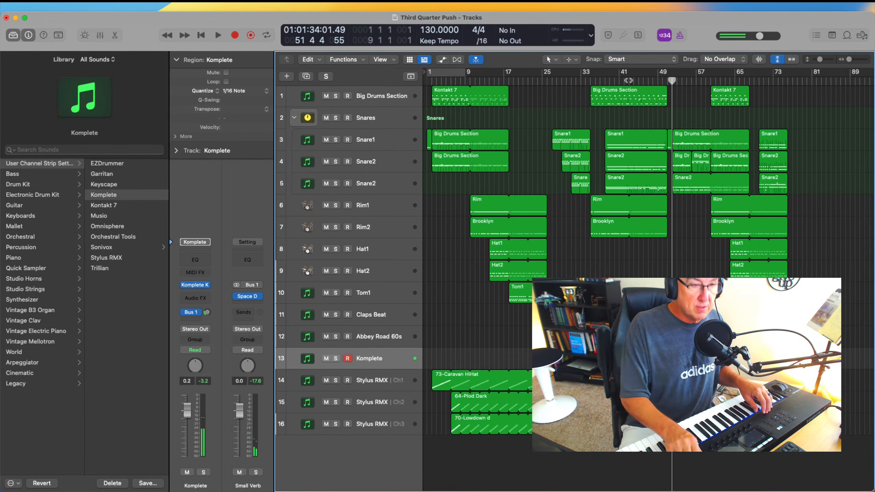
pyautogui.press(',')
pyautogui.press(',')
pyautogui.press(',')
pyautogui.press(',')
pyautogui.press(',')
pyautogui.press(',')
pyautogui.press(',')
pyautogui.press(',')
pyautogui.press('r')
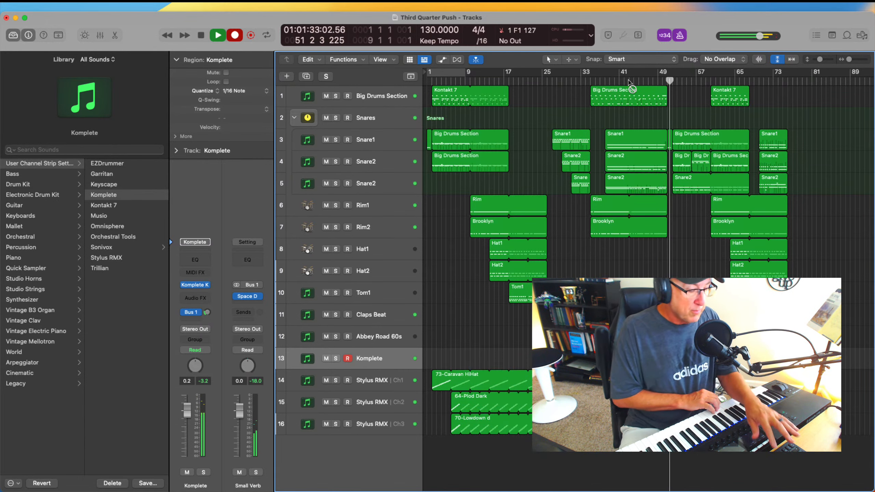
pyautogui.press('space')
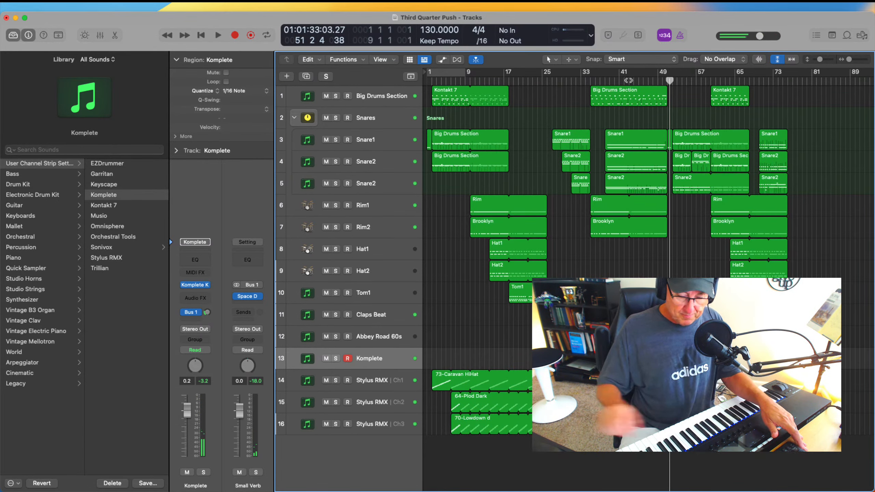
# Rewind to bar 43 and record the Komplete part again up to about bar 51.
pyautogui.press(',')
pyautogui.press(',')
pyautogui.press(',')
pyautogui.press(',')
pyautogui.press(',')
pyautogui.press(',')
pyautogui.press(',')
pyautogui.press(',')
pyautogui.press(',')
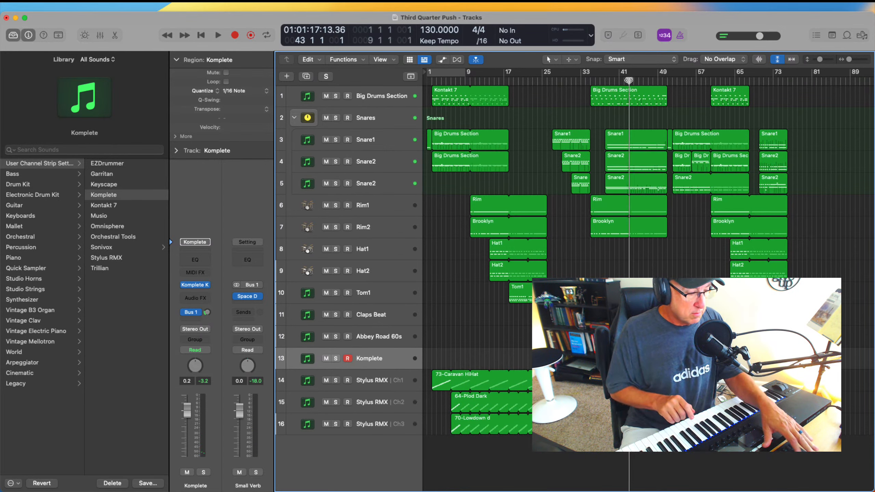
pyautogui.press('r')
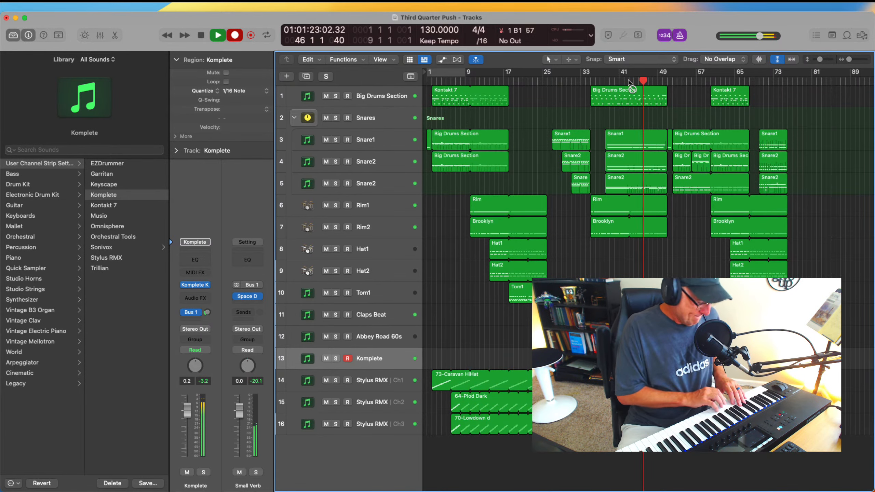
pyautogui.press('space')
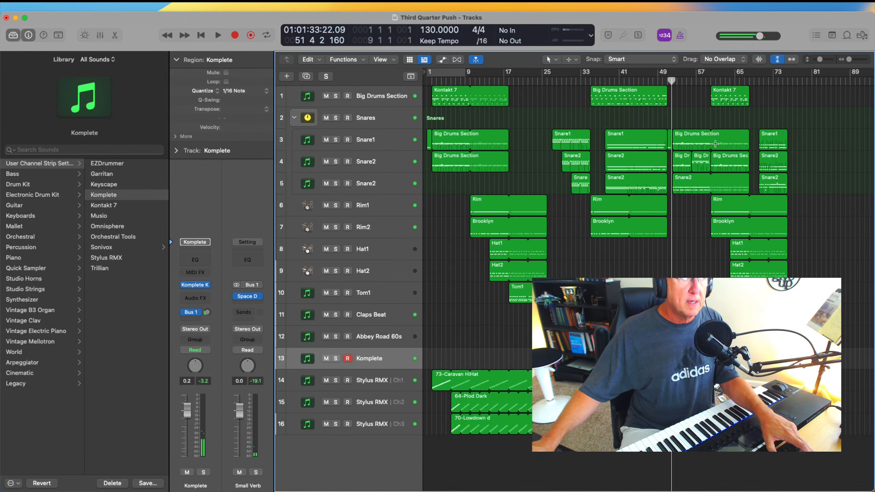
# Record the next Komplete section from about bar 58 to bar 71.
pyautogui.click(701, 82)
pyautogui.press('r')
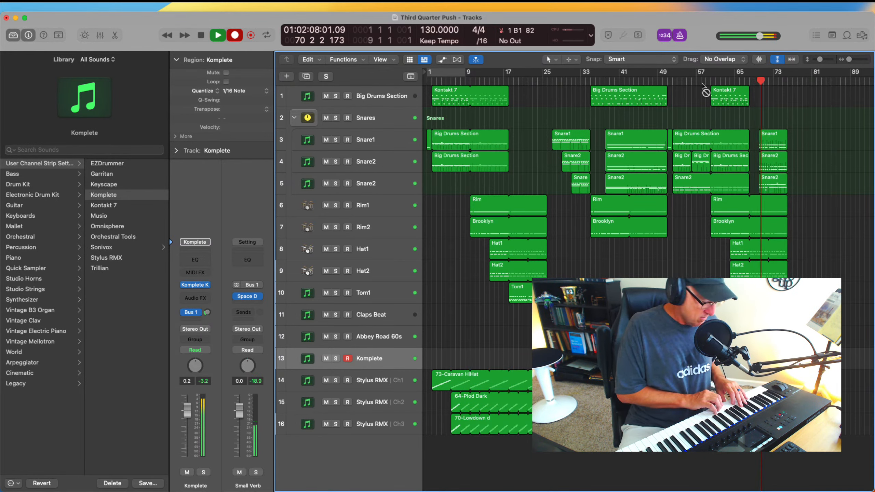
pyautogui.press('space')
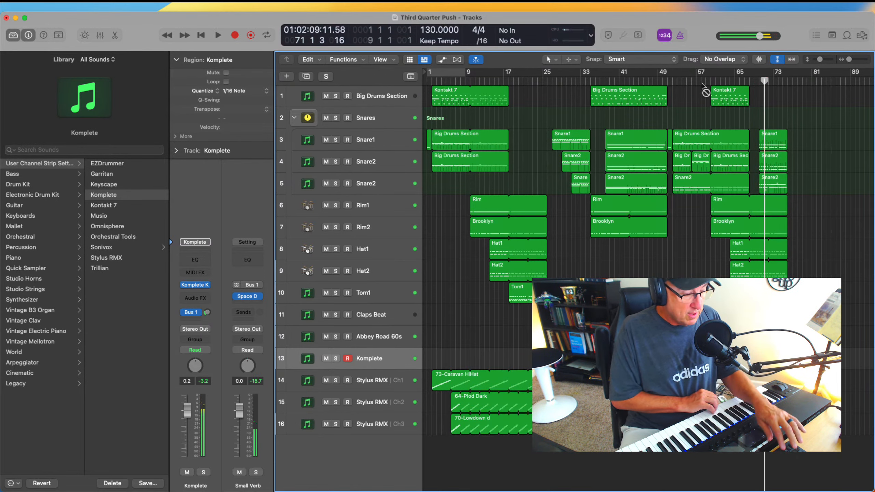
# Return to about bar 58 and re-record the Komplete section through to bar 76.
pyautogui.click(730, 82)
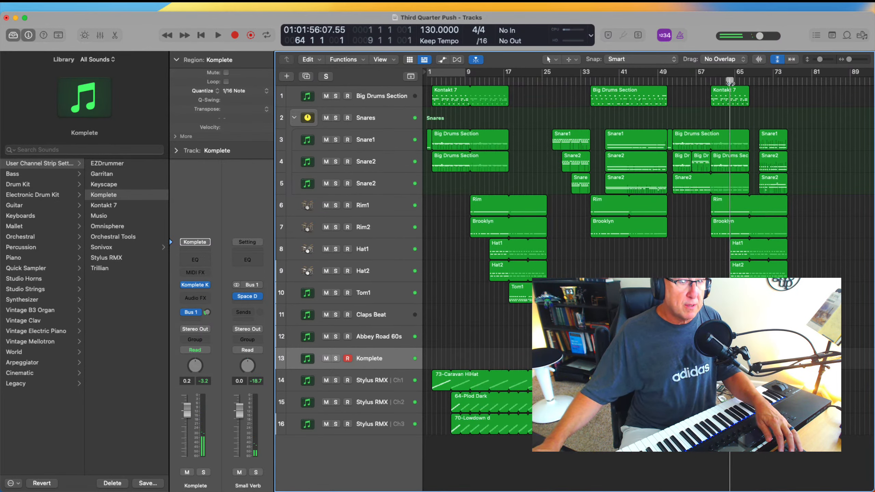
pyautogui.click(701, 82)
pyautogui.press('space')
pyautogui.press('r')
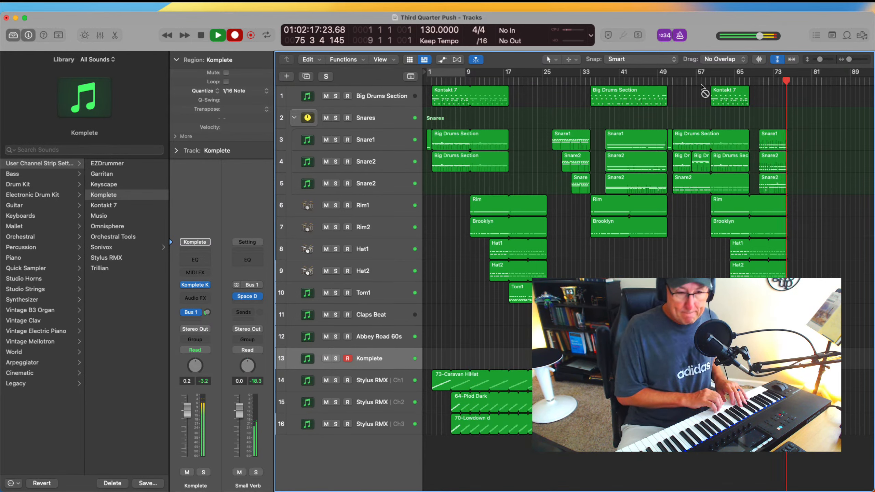
pyautogui.press('space')
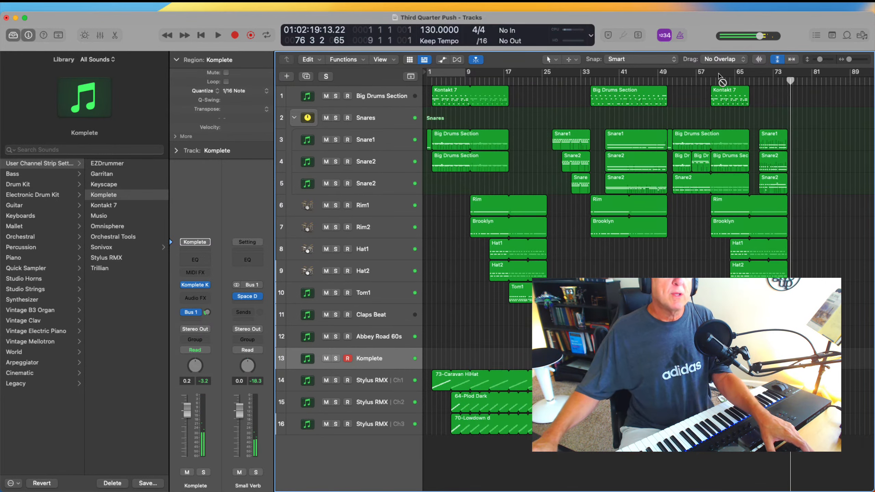
# Play the arrangement from bar 35 and lower the Komplete track's volume to -0.8 dB.
pyautogui.click(609, 81)
pyautogui.press('space')
pyautogui.press('space')
pyautogui.click(588, 81)
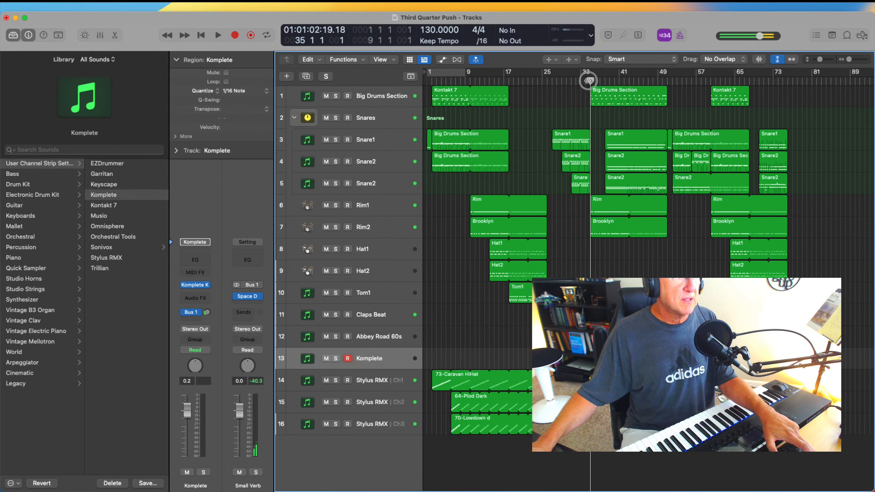
pyautogui.press('space')
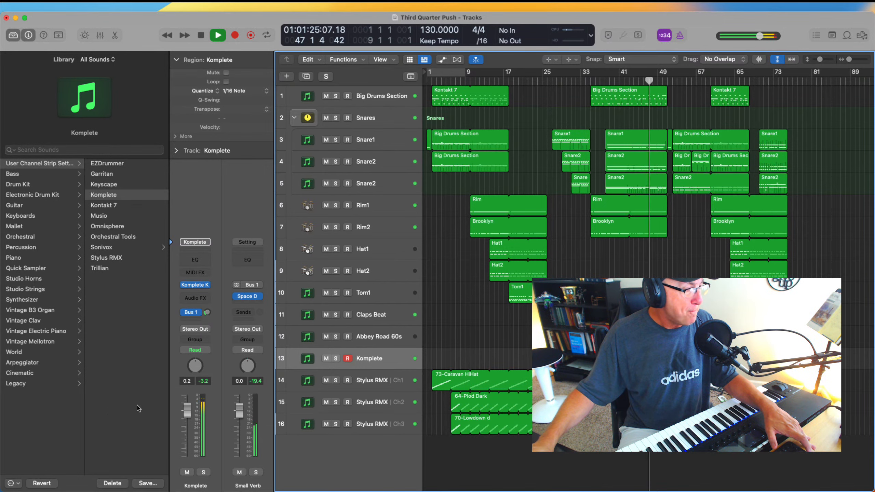
pyautogui.moveTo(187, 410)
pyautogui.mouseDown()
pyautogui.moveTo(186, 435)
pyautogui.moveTo(186, 416)
pyautogui.mouseUp()
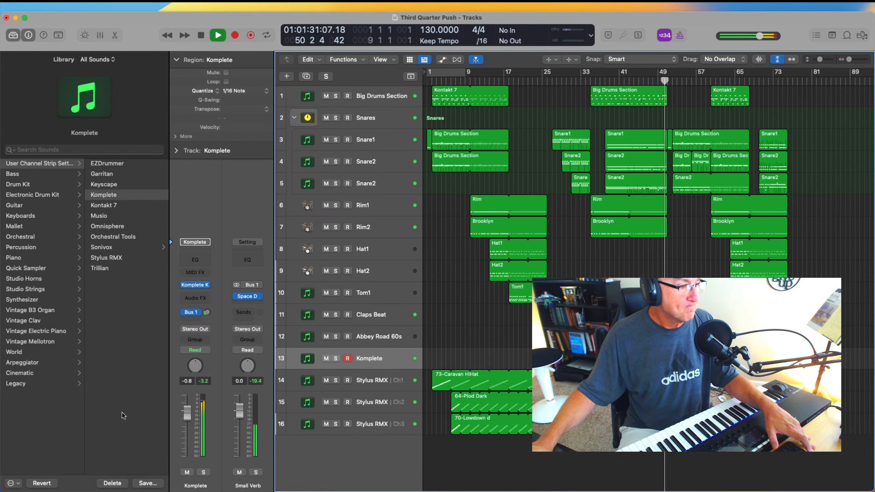
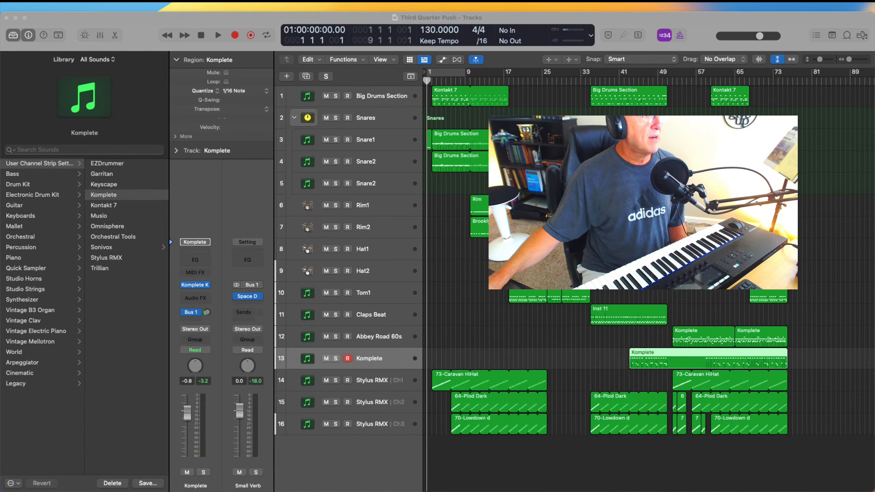
# Save the Third Quarter Push project and close it.
pyautogui.click(175, 19)
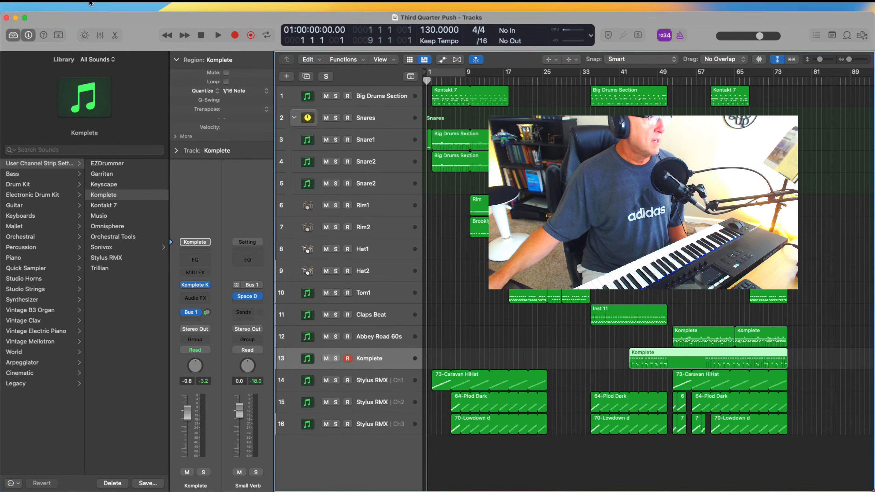
pyautogui.click(65, 7)
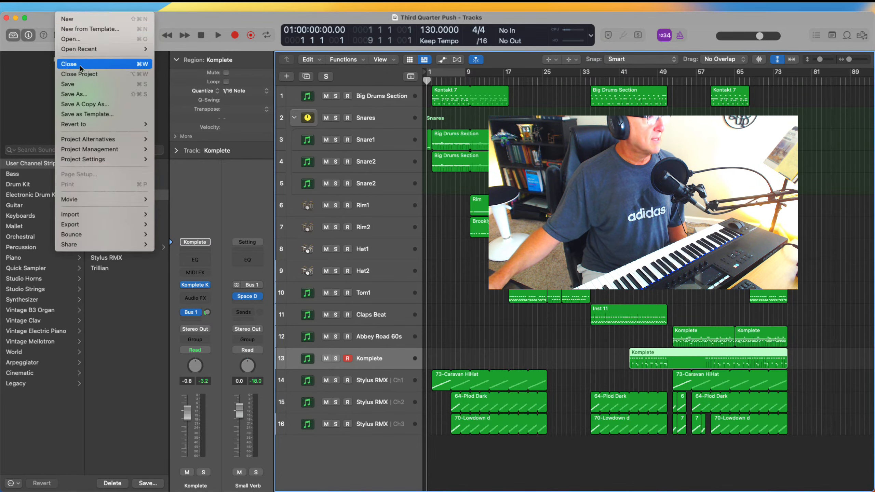
pyautogui.click(80, 85)
pyautogui.click(70, 6)
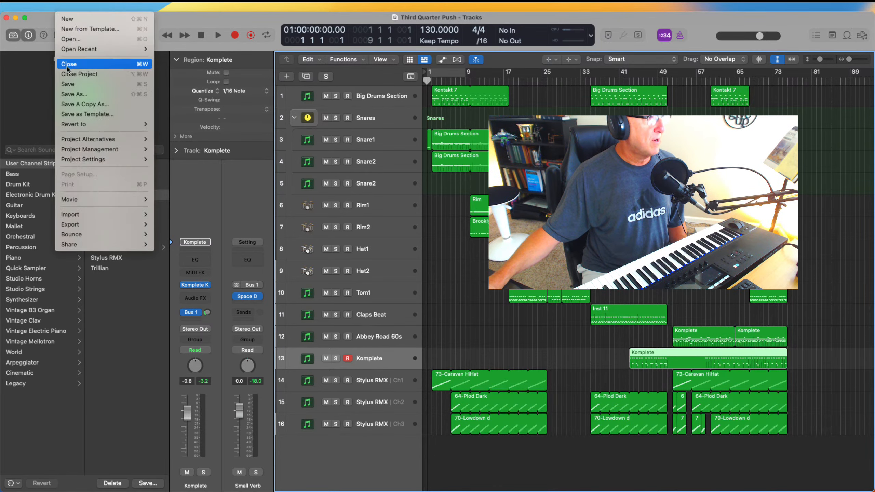
pyautogui.click(68, 68)
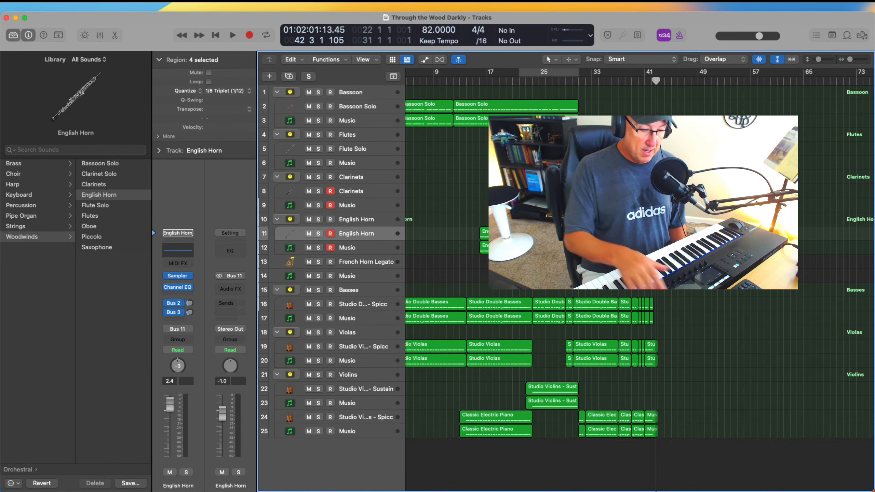
# In Through the Wood Darkly, return to bar 1 with no regions selected, and collapse and re-expand the Bassoon track stack.
pyautogui.press('Return')
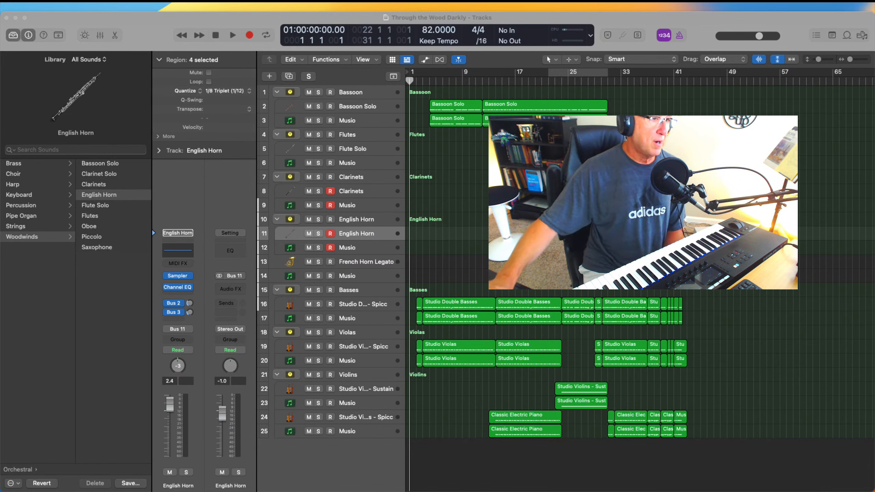
pyautogui.click(376, 187)
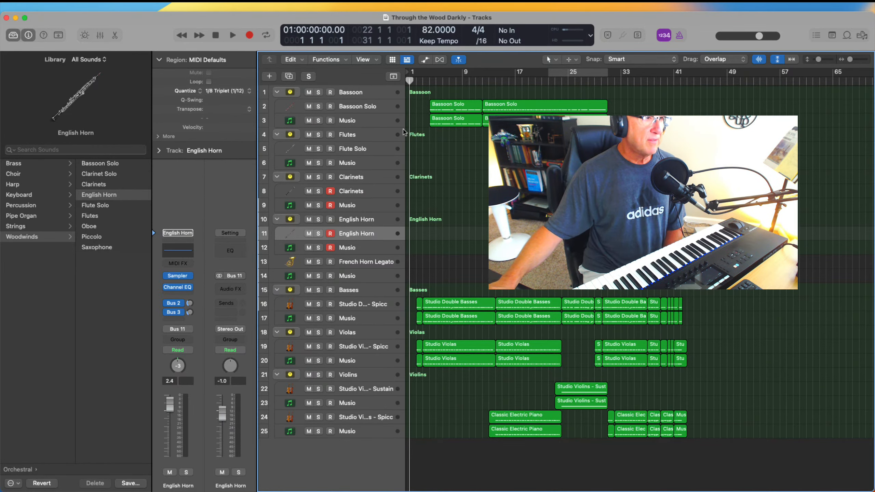
pyautogui.click(276, 91)
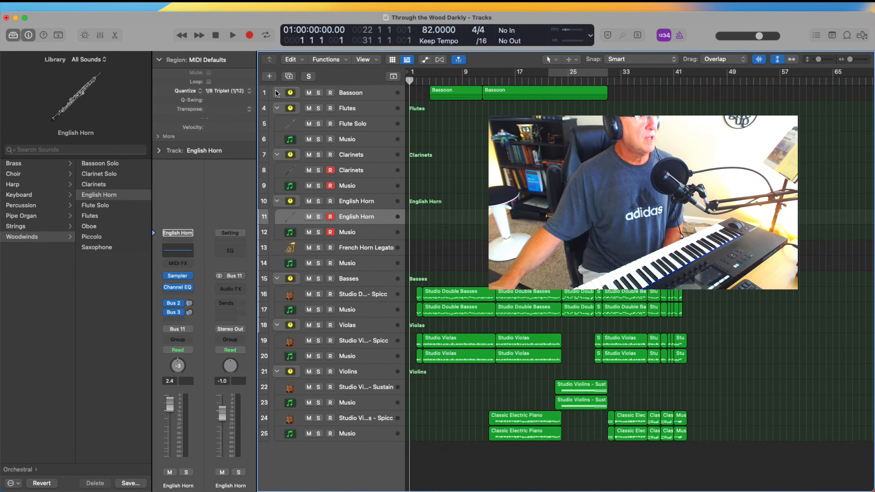
pyautogui.click(277, 92)
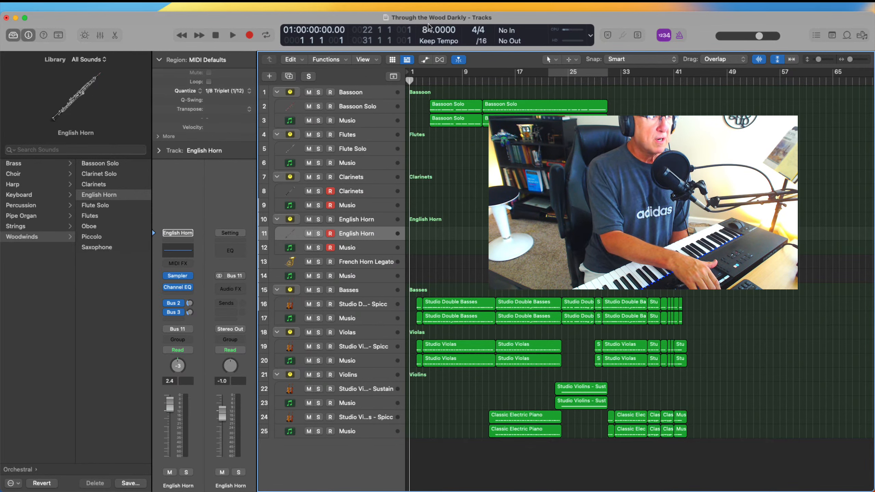
# Play the arrangement from bar 1, mute the Music layer of the English Horn stack, and return the playhead to bar 32.
pyautogui.press('space')
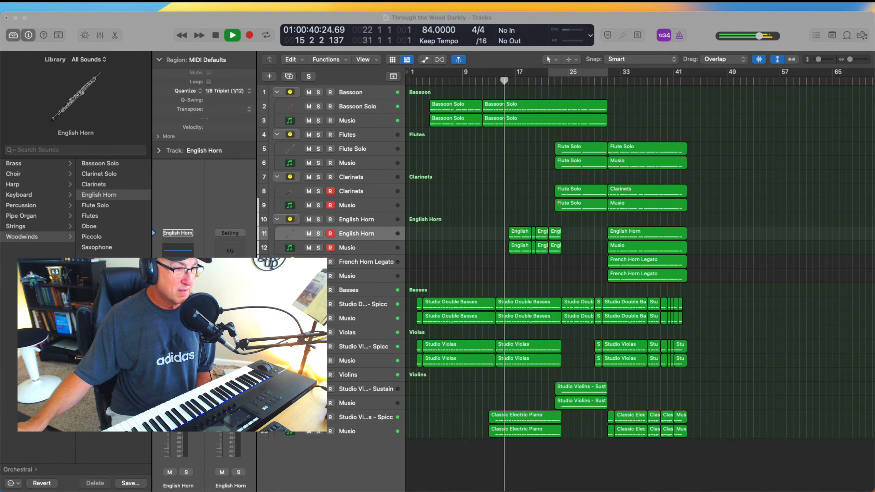
pyautogui.click(433, 240)
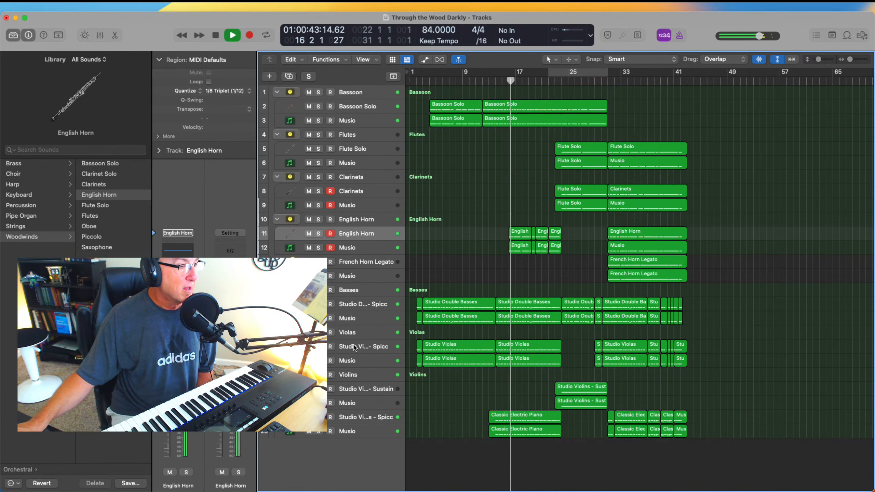
pyautogui.click(356, 378)
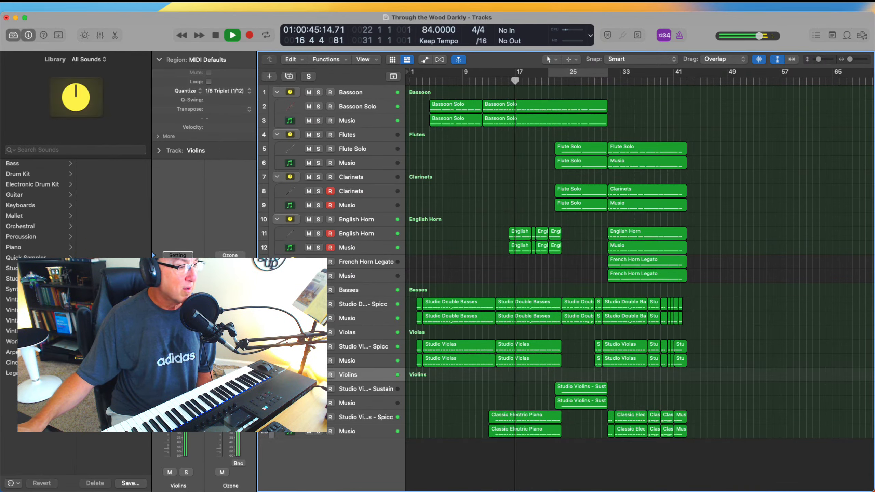
pyautogui.click(356, 233)
pyautogui.click(308, 248)
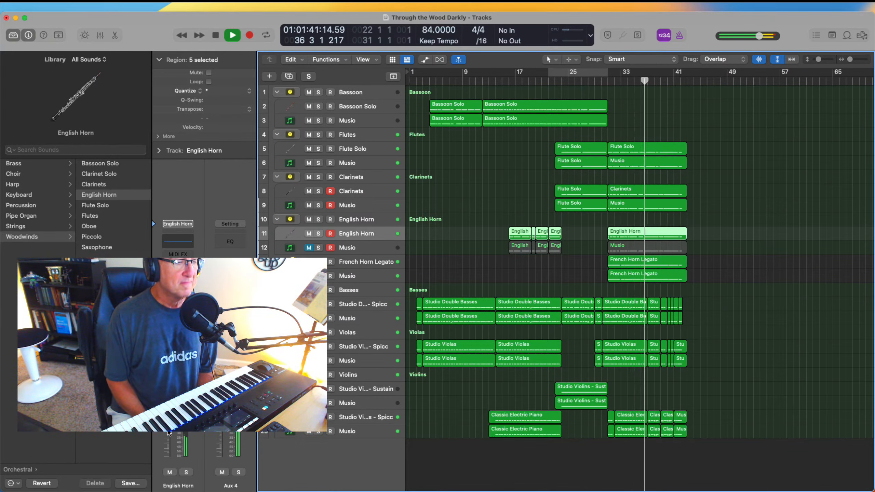
pyautogui.press('space')
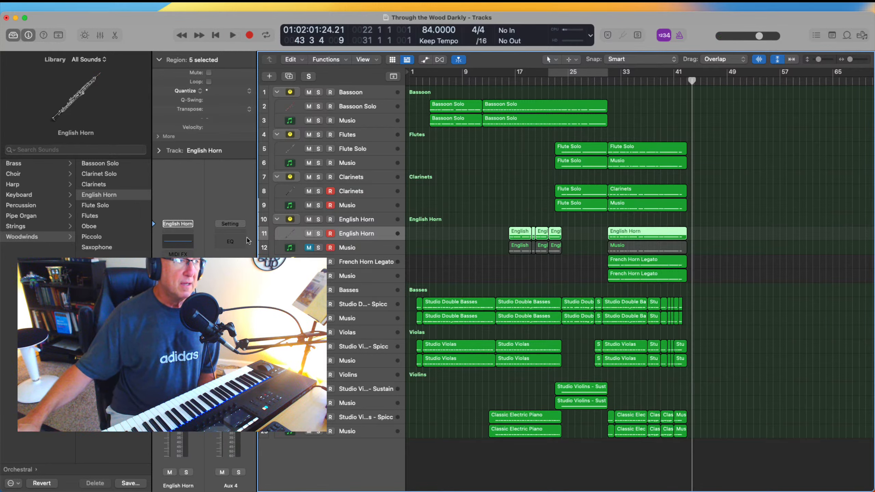
pyautogui.click(614, 82)
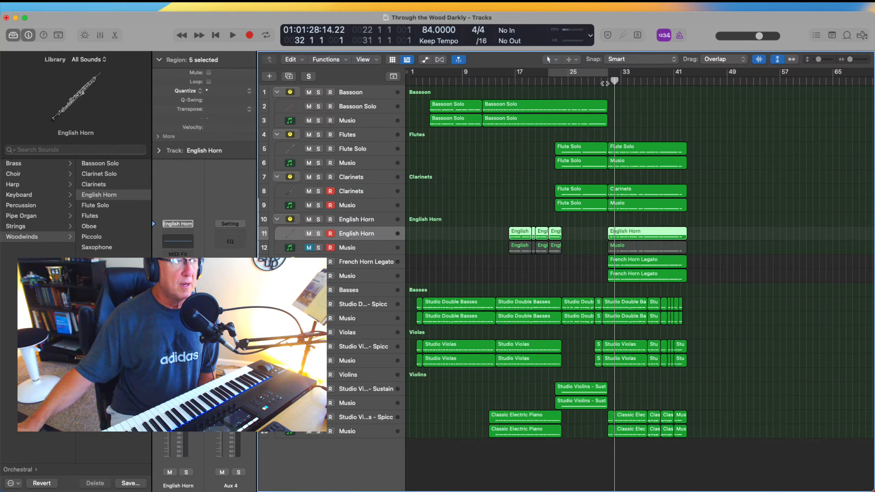
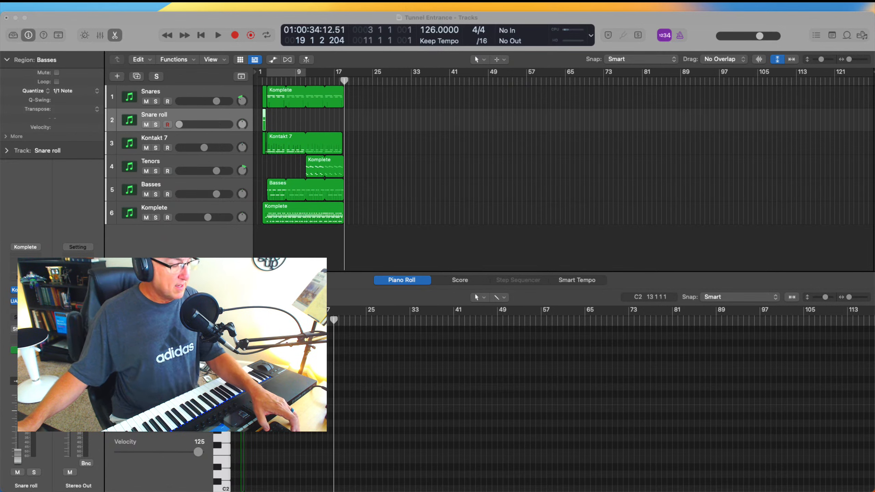
# In Tunnel Entrance, return to bar 1 and play the drum introduction up to bar 3.
pyautogui.click(451, 175)
pyautogui.press('Return')
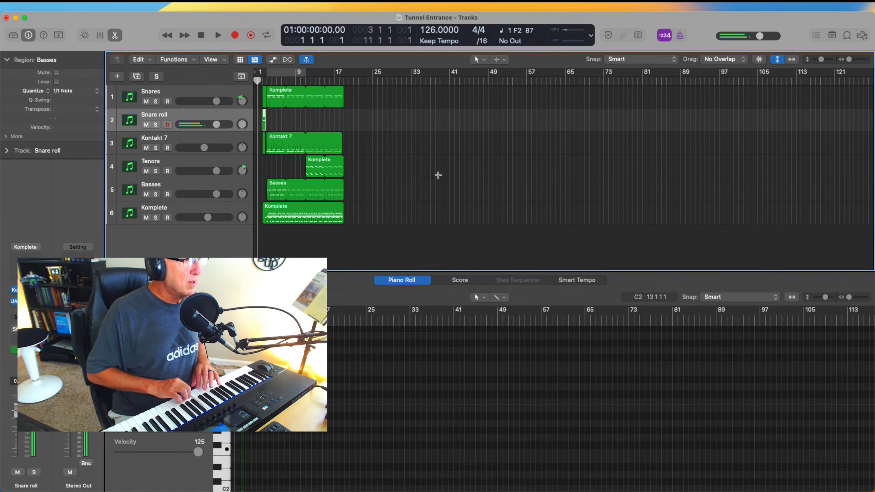
pyautogui.press('super+Right')
pyautogui.press('super+Right')
pyautogui.press('super+Right')
pyautogui.press('super+Right')
pyautogui.press('super+Right')
pyautogui.press('super+Right')
pyautogui.press('super+Right')
pyautogui.press('super+Right')
pyautogui.press('space')
pyautogui.press('space')
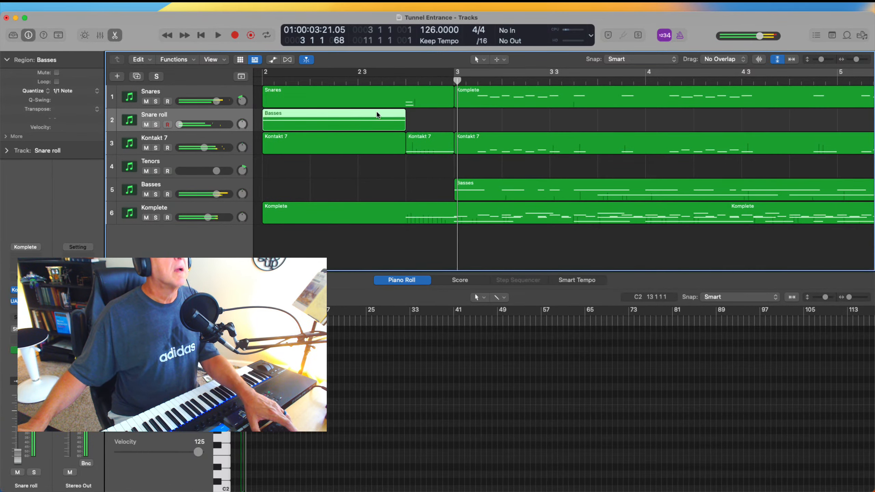
# Replay the arrangement from bar 1, stopping in bar 4.
pyautogui.press('super+Left')
pyautogui.press('super+Left')
pyautogui.press('super+Left')
pyautogui.press('super+Left')
pyautogui.press('super+Left')
pyautogui.press('super+Left')
pyautogui.press('super+Left')
pyautogui.press('super+Left')
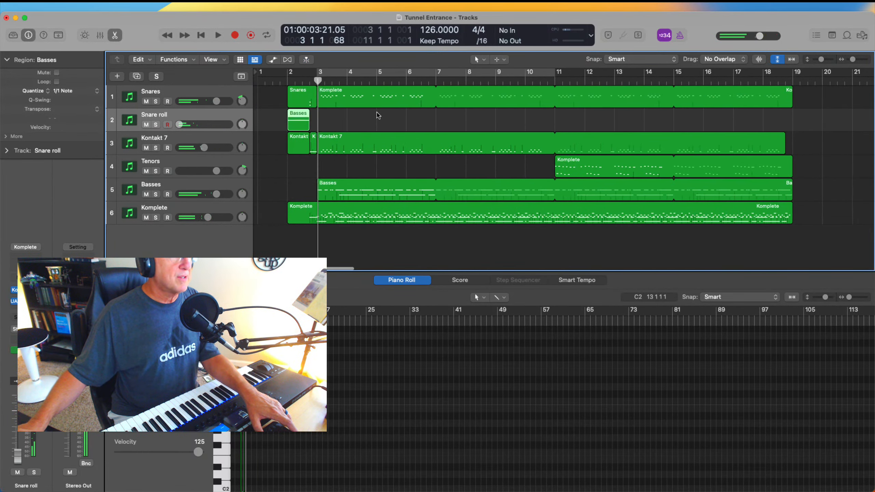
pyautogui.press('Return')
pyautogui.press('space')
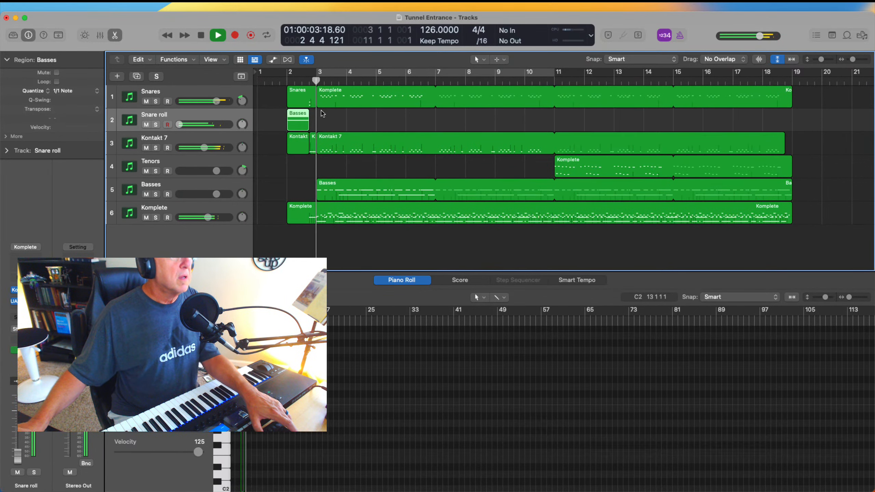
pyautogui.press('super+Left')
pyautogui.press('super+Left')
pyautogui.press('super+Left')
pyautogui.press('super+Left')
pyautogui.press('super+Left')
pyautogui.press('super+Left')
pyautogui.press('super+Left')
pyautogui.press('super+Left')
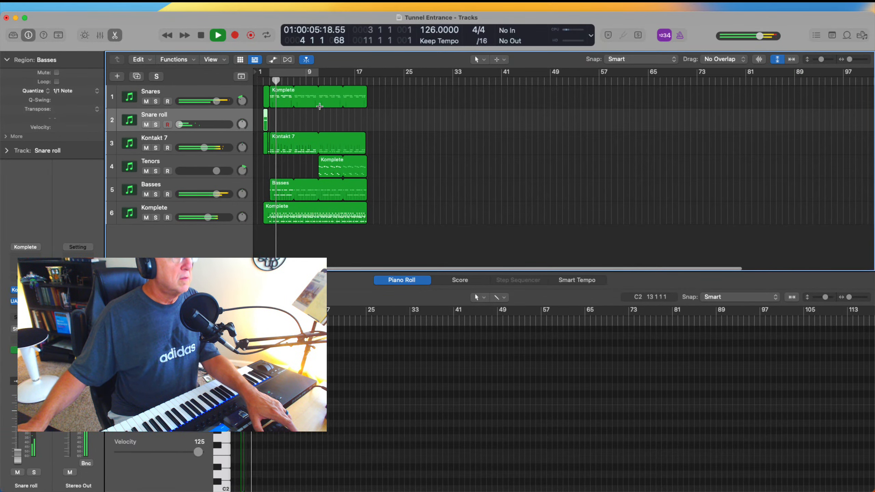
pyautogui.press('space')
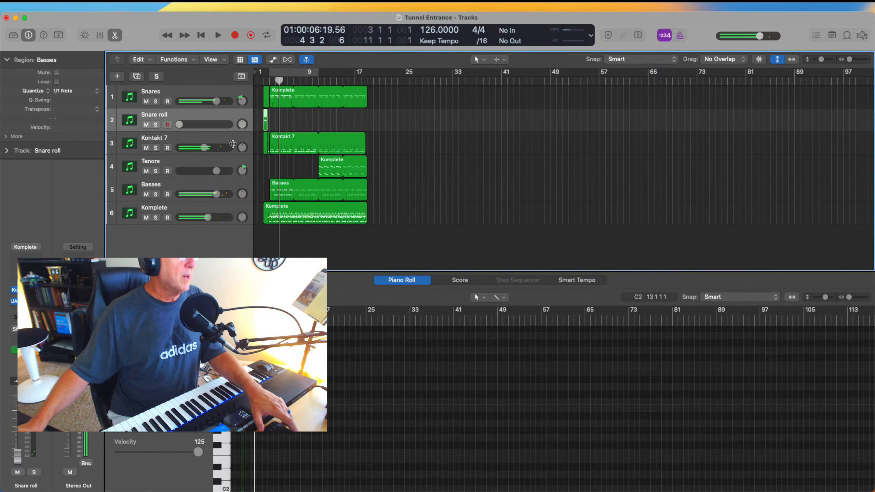
# Solo the Komplete track, adjust its Small Verb send during playback from bar 1, and open its Komplete instrument.
pyautogui.click(180, 207)
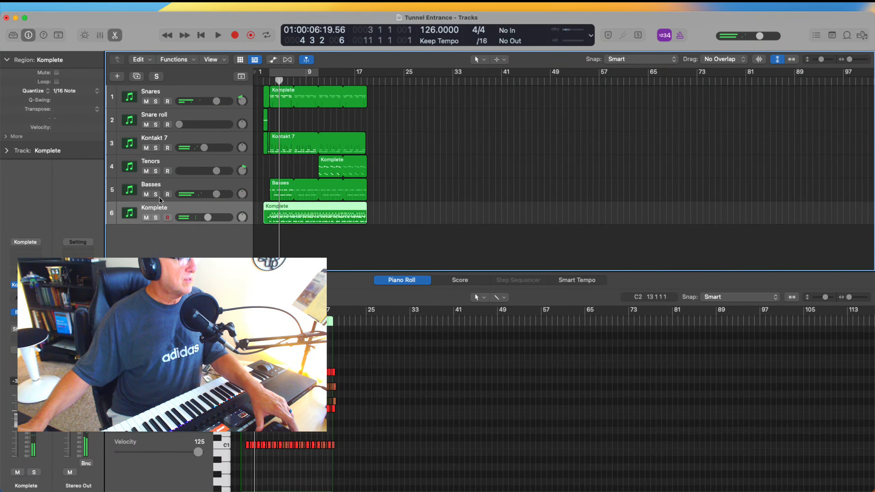
pyautogui.click(156, 216)
pyautogui.press('Return')
pyautogui.press('space')
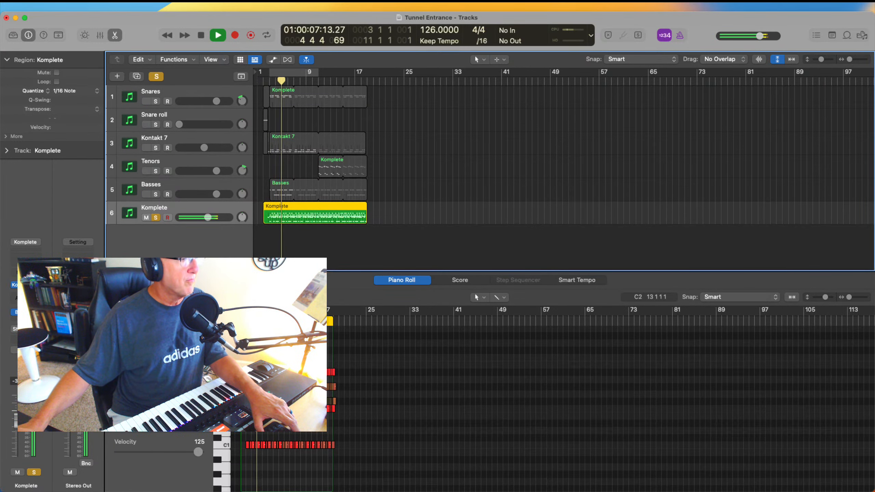
pyautogui.moveTo(37, 312); pyautogui.dragTo(37, 306)
pyautogui.press('space')
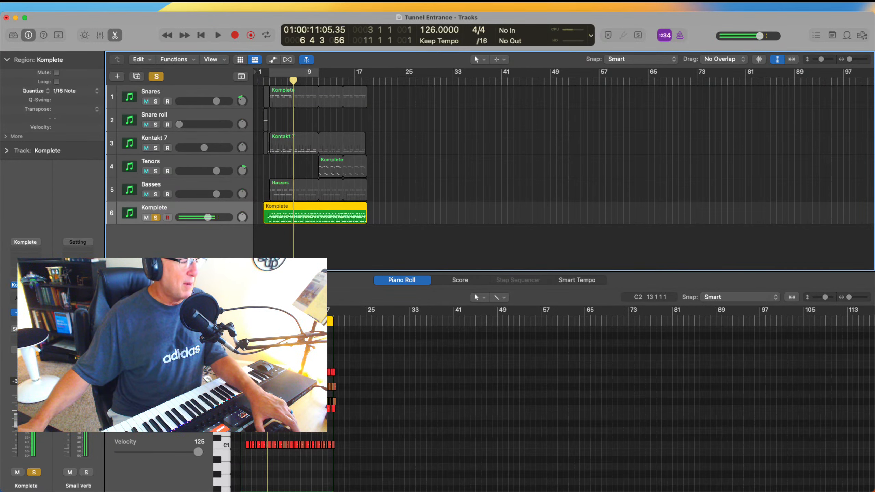
pyautogui.click(25, 285)
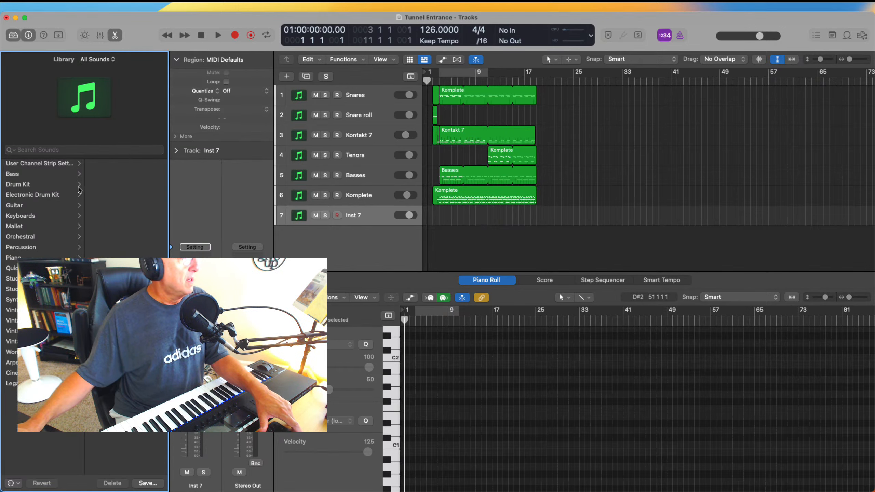
# Load the Stylus RMX user channel strip setting on the Inst 7 track and open the instrument's groove browser.
pyautogui.click(58, 166)
pyautogui.click(106, 256)
pyautogui.click(195, 289)
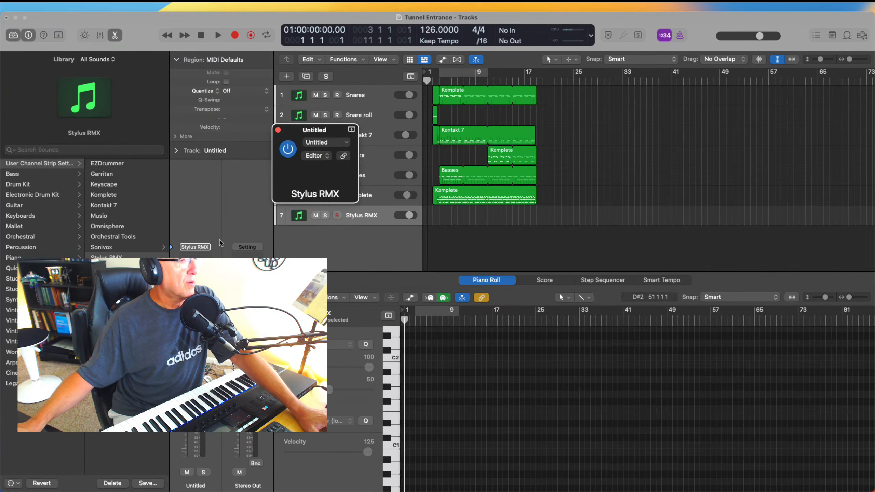
pyautogui.moveTo(366, 129); pyautogui.dragTo(146, 85)
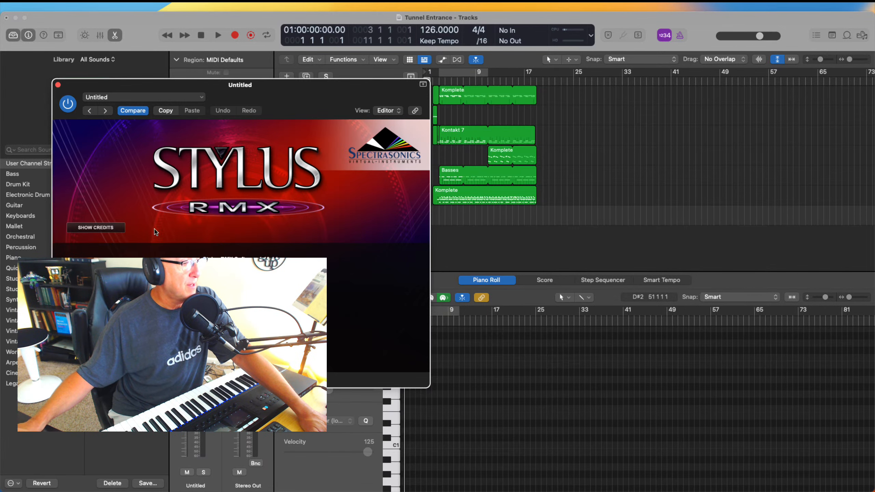
pyautogui.click(156, 154)
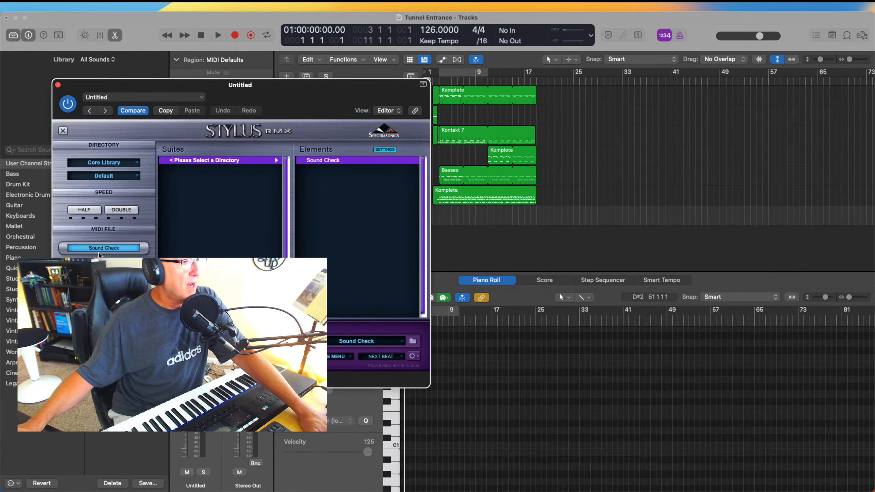
# Browse the Core Library's Breakbeats and Urban directories and load the 120-Funk Rain suite's Combo element.
pyautogui.click(104, 175)
pyautogui.click(193, 175)
pyautogui.click(104, 176)
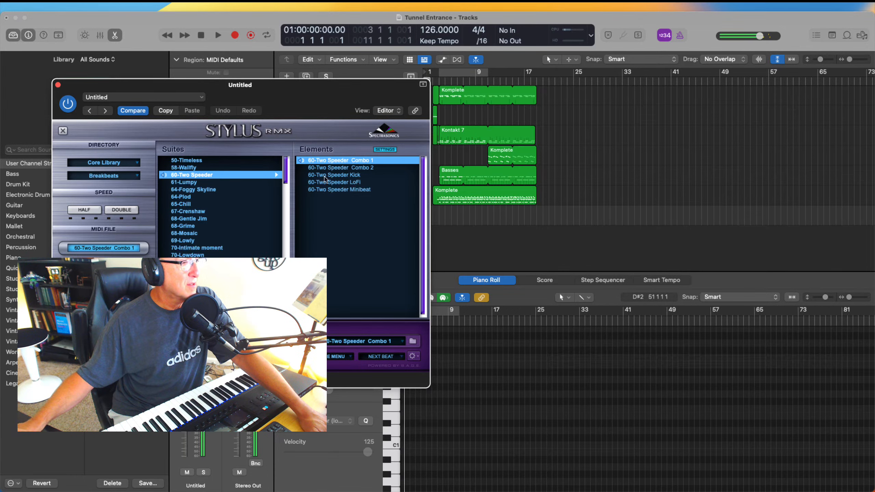
pyautogui.click(105, 198)
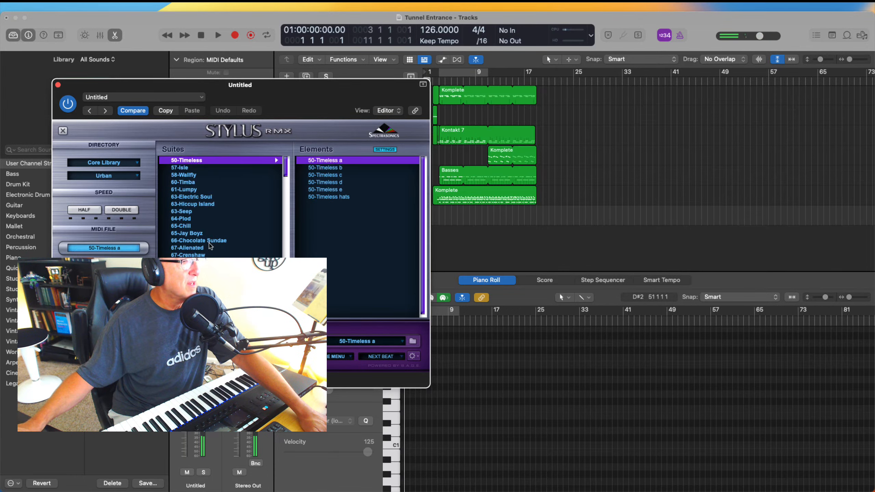
pyautogui.scroll(-5, 210, 246)
pyautogui.scroll(-8, 210, 246)
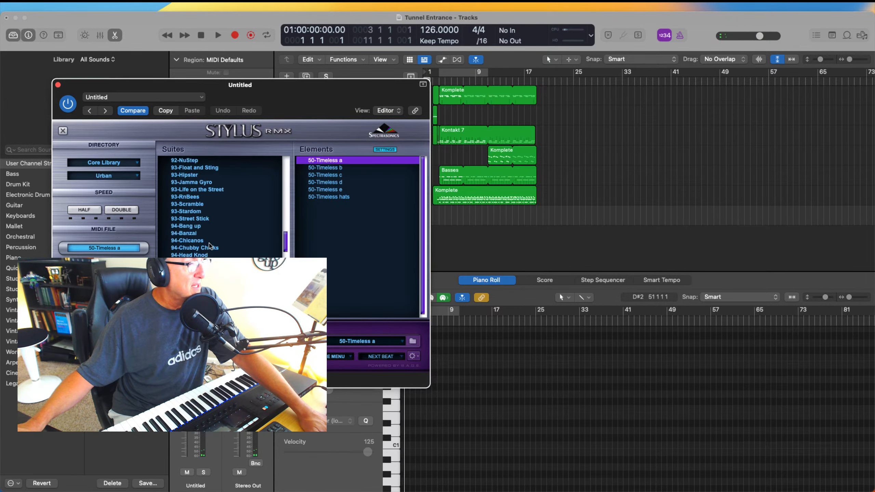
pyautogui.scroll(-8, 210, 245)
pyautogui.click(188, 225)
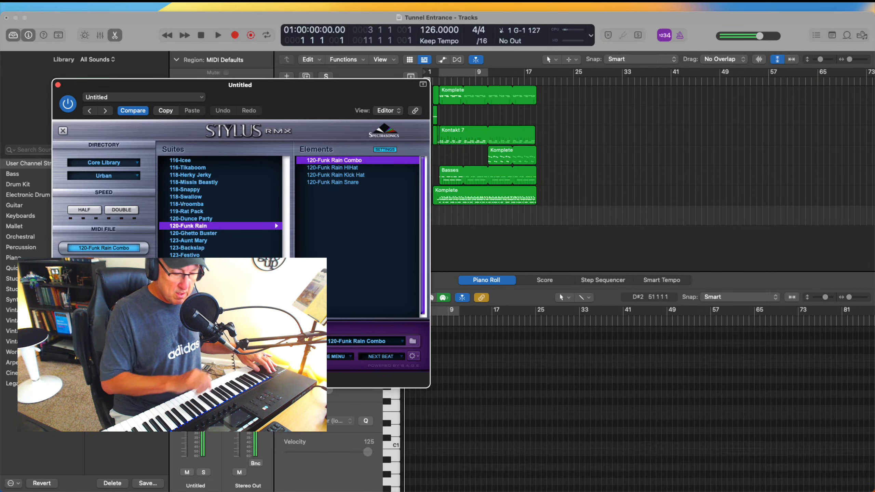
pyautogui.press('Up')
pyautogui.press('Down')
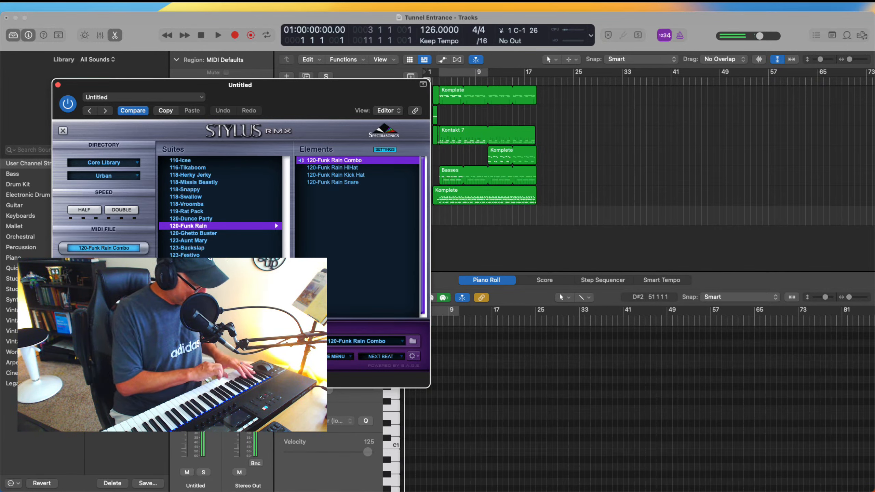
# Move the Stylus RMX window clear of the track headers and add a Small Verb send to the Stylus RMX track.
pyautogui.moveTo(116, 115); pyautogui.dragTo(507, 146)
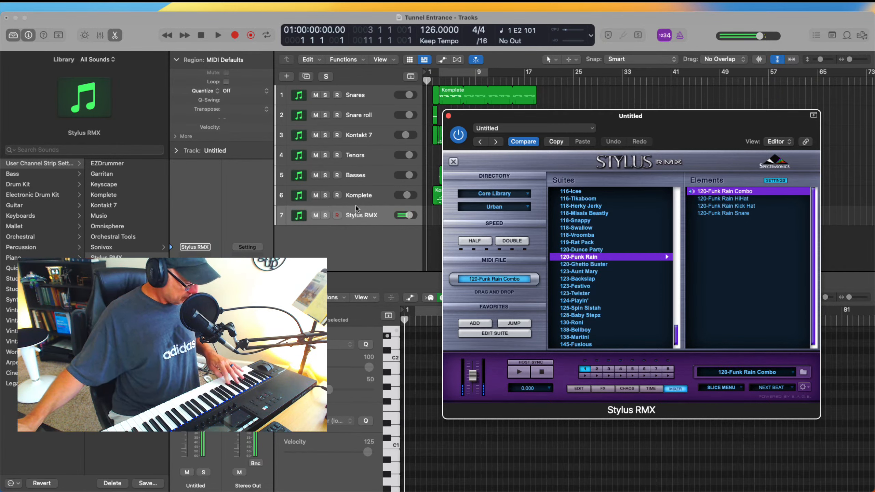
pyautogui.click(521, 373)
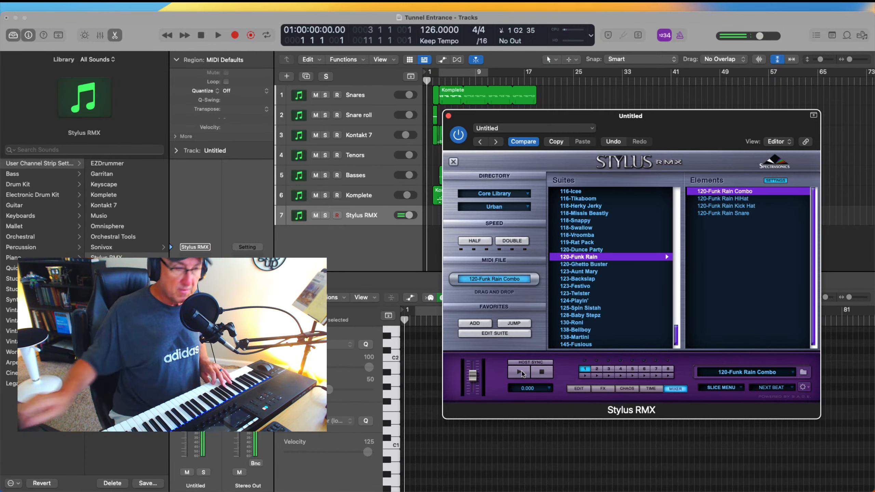
pyautogui.click(195, 312)
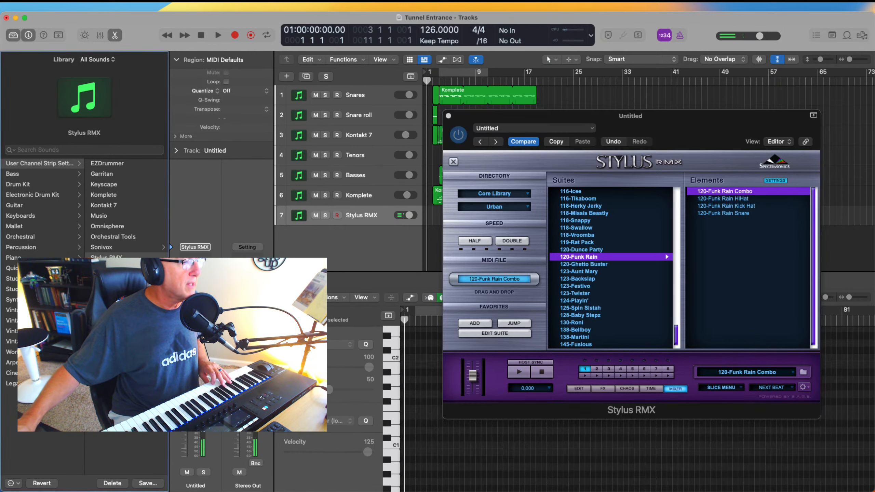
pyautogui.moveTo(214, 323)
pyautogui.click(281, 115)
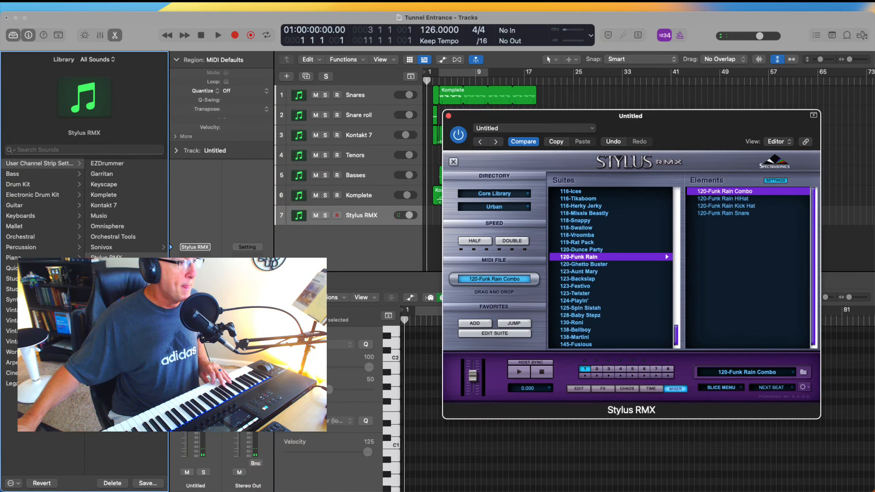
# Lower the Stylus RMX track's volume during playback, and start recording its part from bar 1.
pyautogui.press('space')
pyautogui.moveTo(184, 411); pyautogui.dragTo(185, 420)
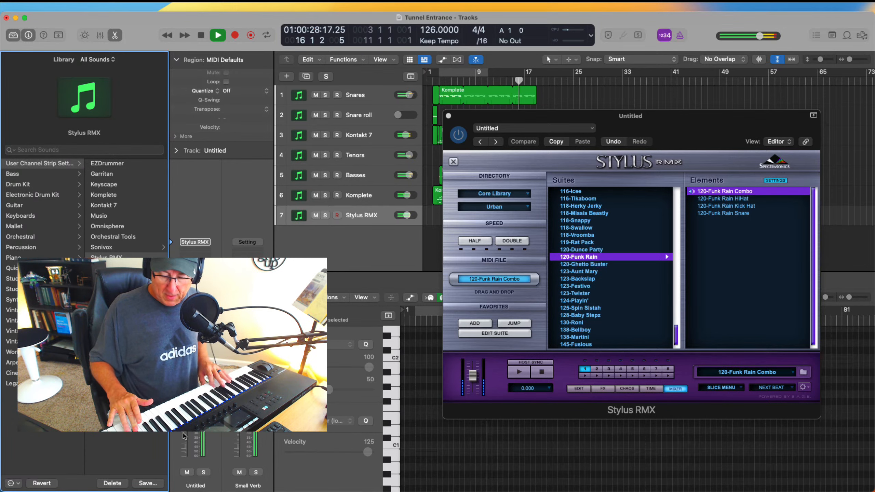
pyautogui.press('space')
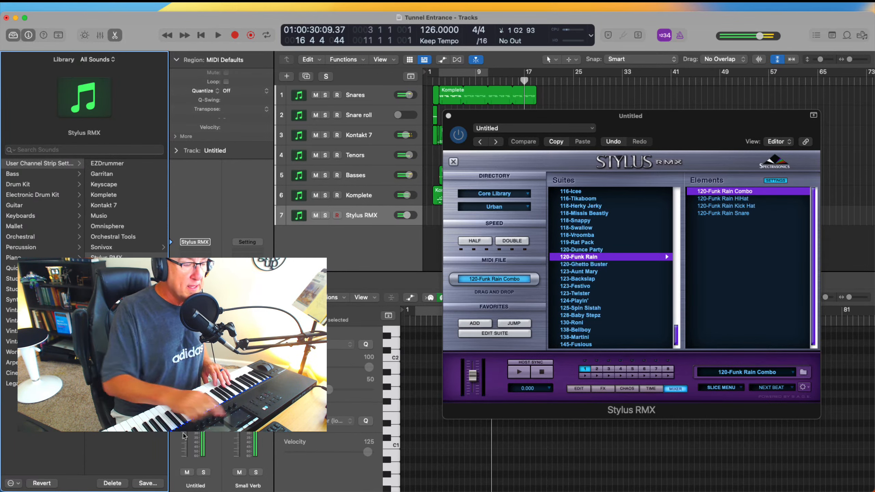
pyautogui.press('Return')
pyautogui.press('r')
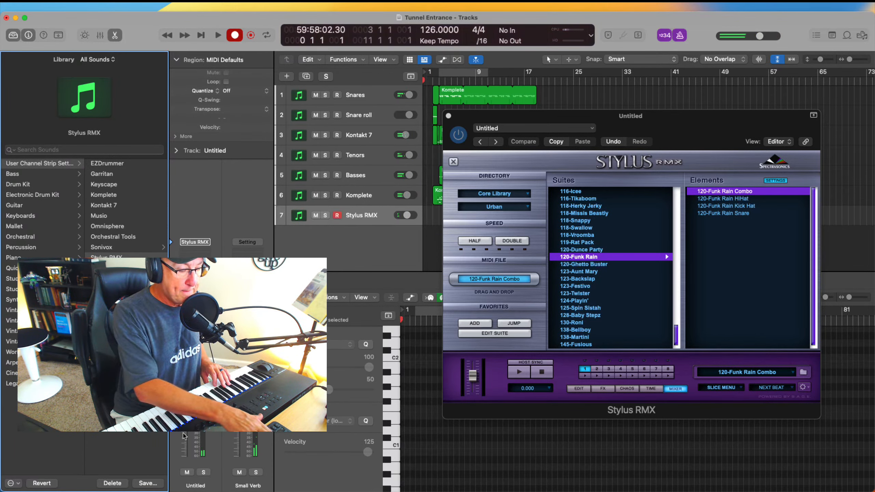
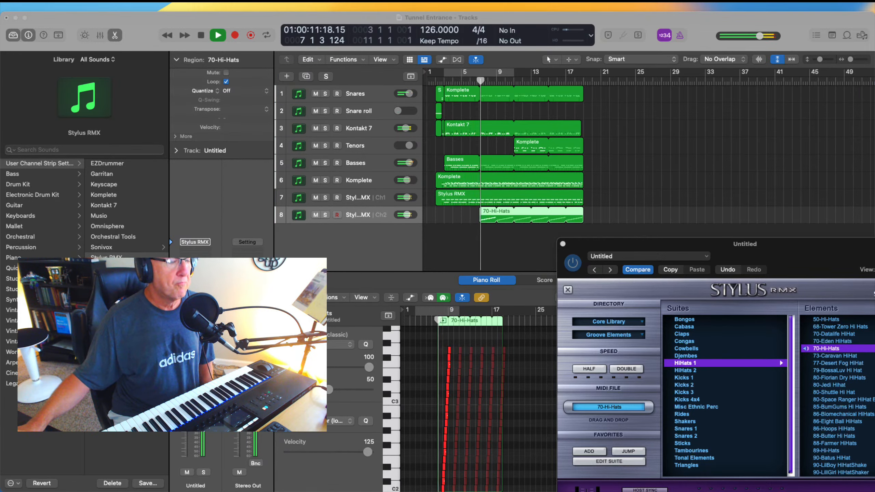
# Replay the arrangement from bar 1 with the looped 70-Hi-Hats region included.
pyautogui.click(582, 210)
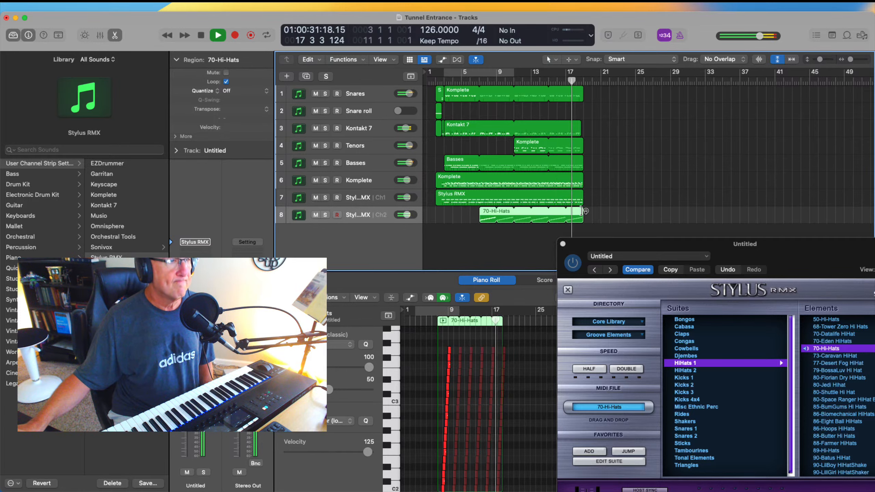
pyautogui.press('Return')
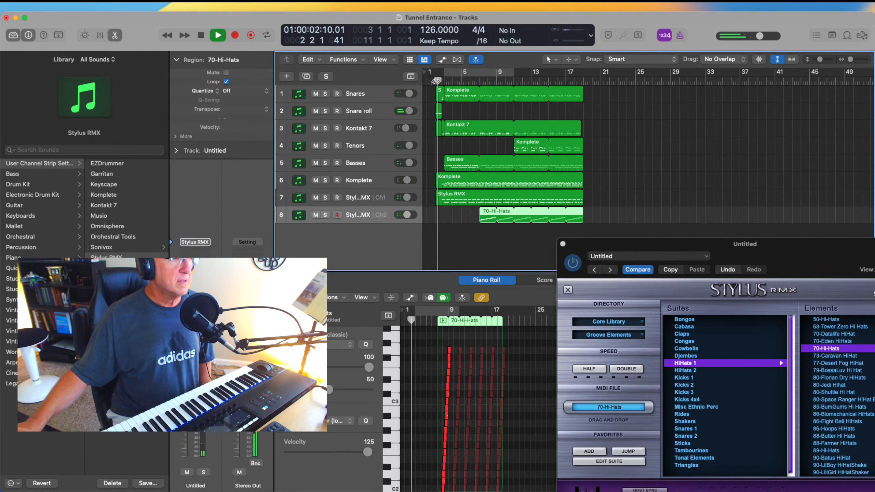
# Play the arrangement to bar 12 while reviewing the regions on the two Stylus RMX tracks.
pyautogui.click(463, 197)
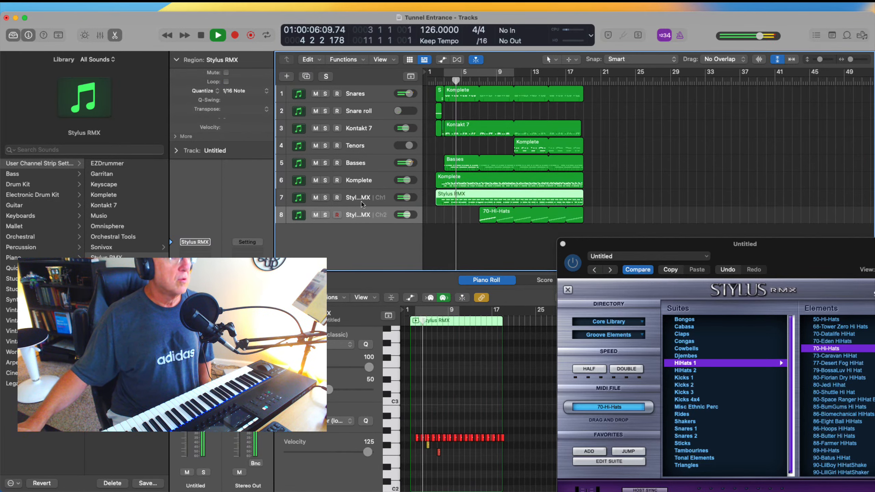
pyautogui.press('Up')
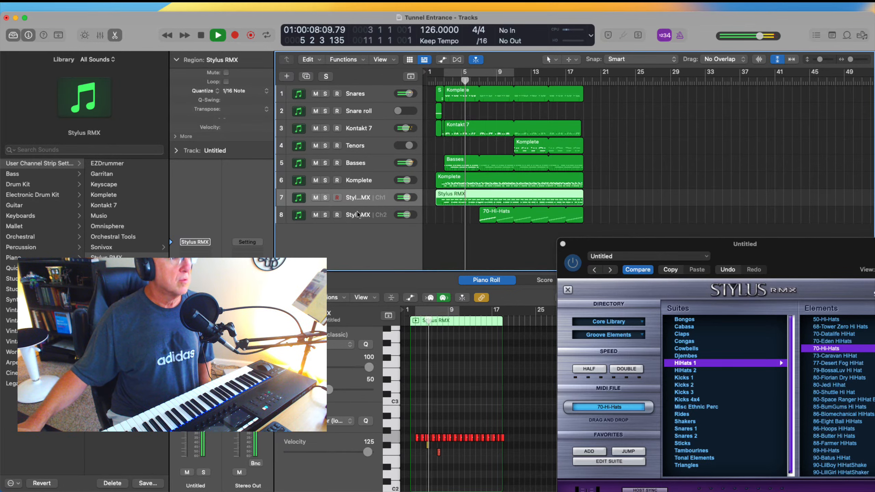
pyautogui.click(347, 215)
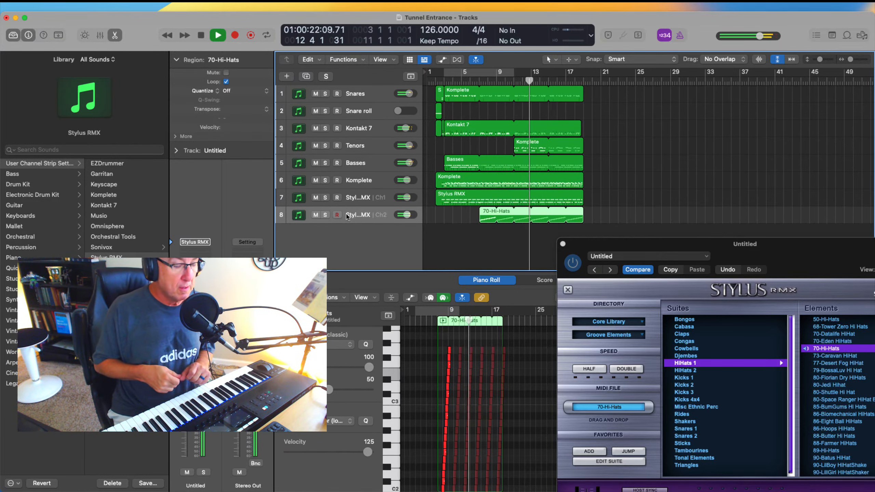
pyautogui.press('space')
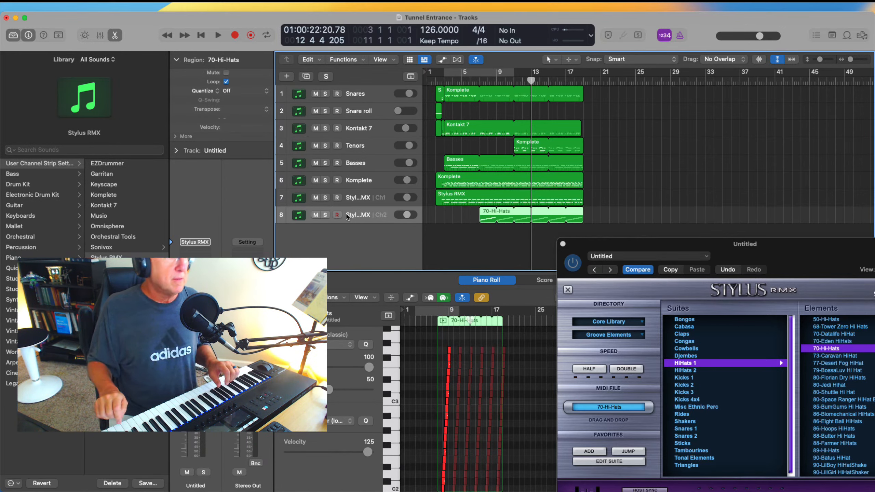
# Select the Tenors track, play the rest of the arrangement, and return the playhead to bar 1.
pyautogui.click(348, 148)
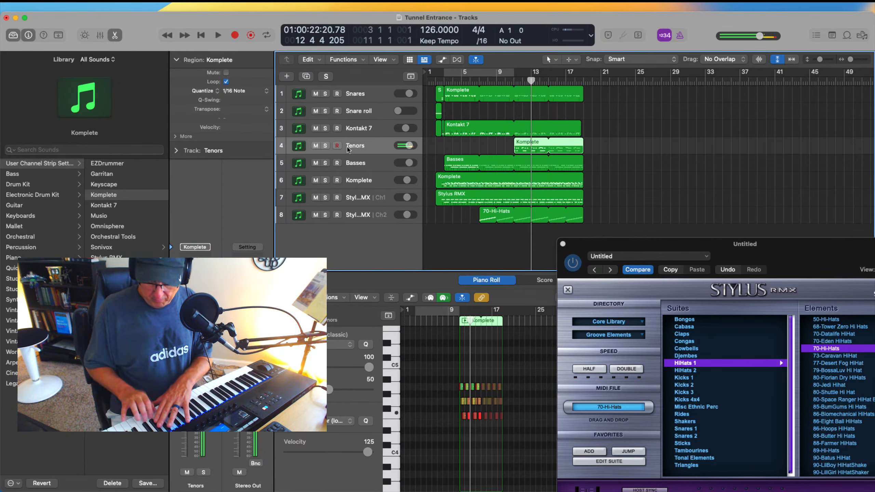
pyautogui.press('space')
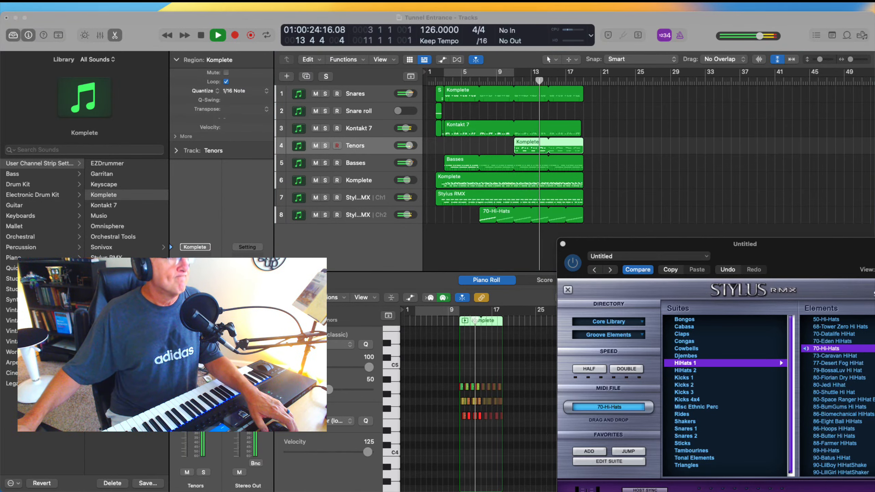
pyautogui.click(599, 148)
pyautogui.press('space')
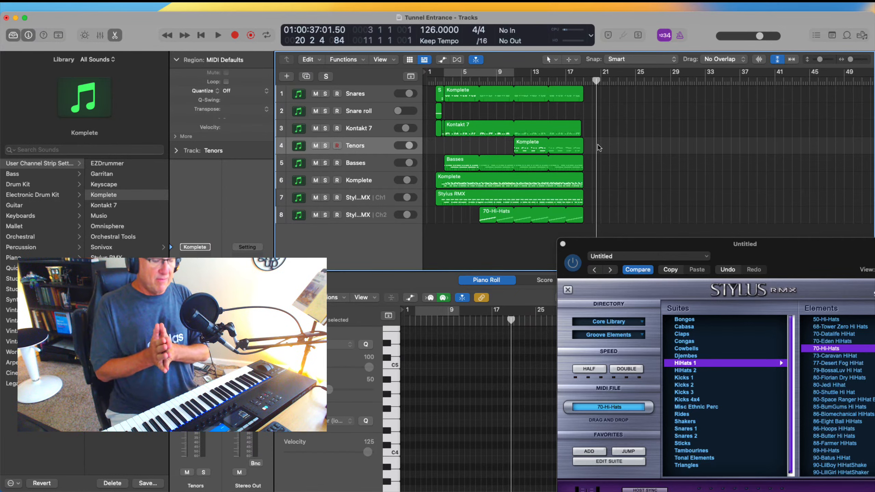
pyautogui.press('Return')
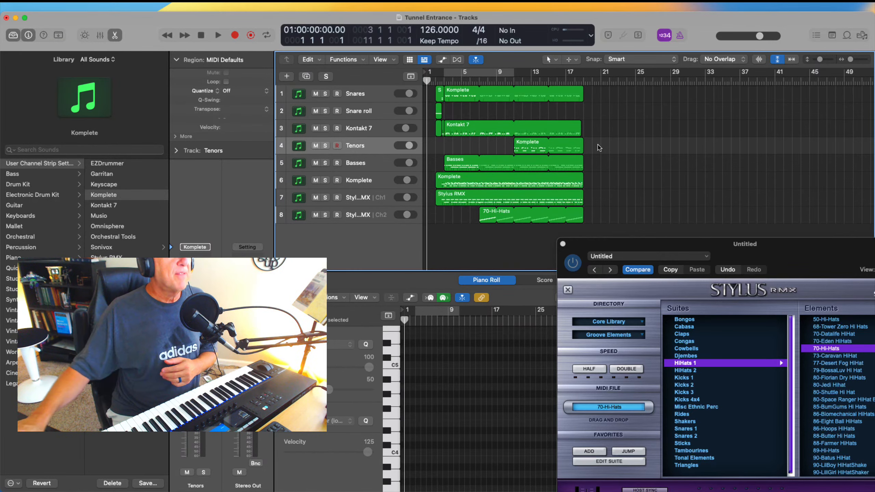
# Move the playhead to bar 19 and set the cycle range from bar 19 to bar 31.
pyautogui.click(582, 82)
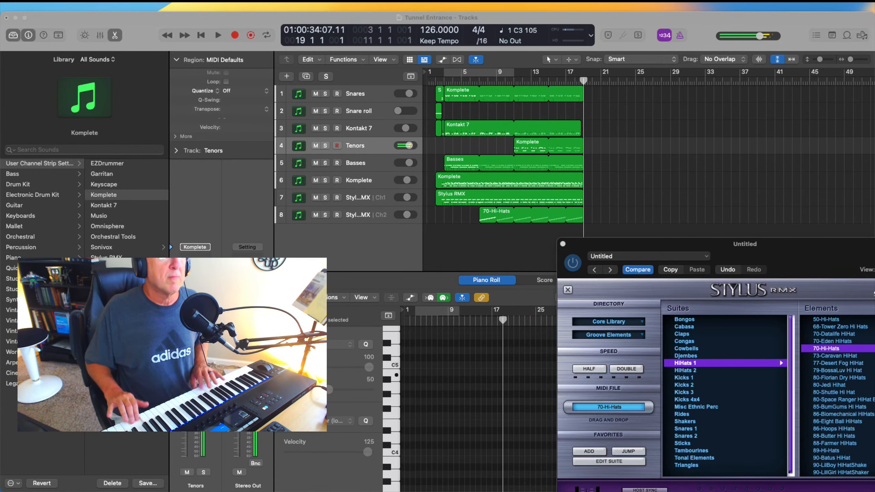
pyautogui.moveTo(585, 72); pyautogui.dragTo(686, 73)
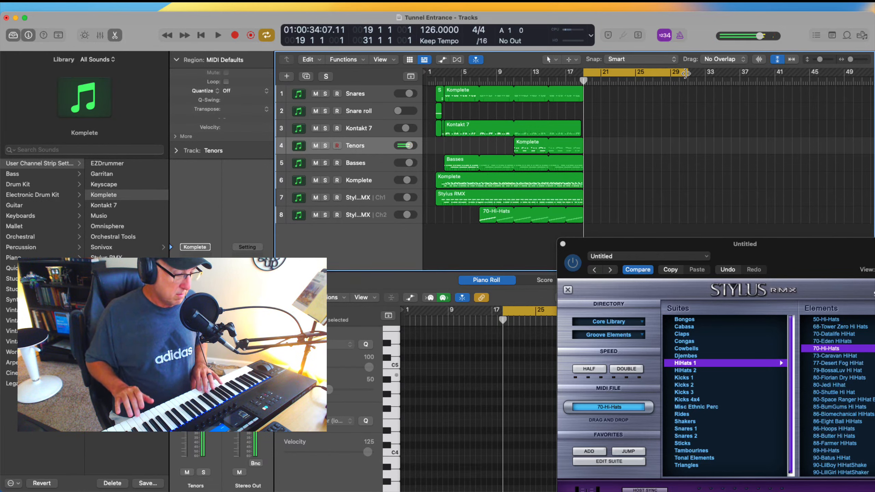
pyautogui.press('space')
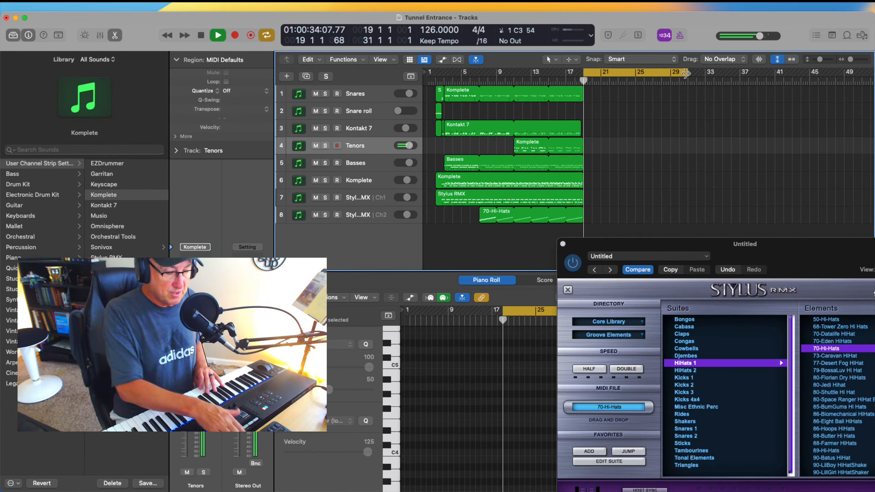
# Play the arrangement from about bar 3, soloing the Snares track briefly, and stop before bar 8.
pyautogui.click(443, 82)
pyautogui.click(325, 93)
pyautogui.click(325, 94)
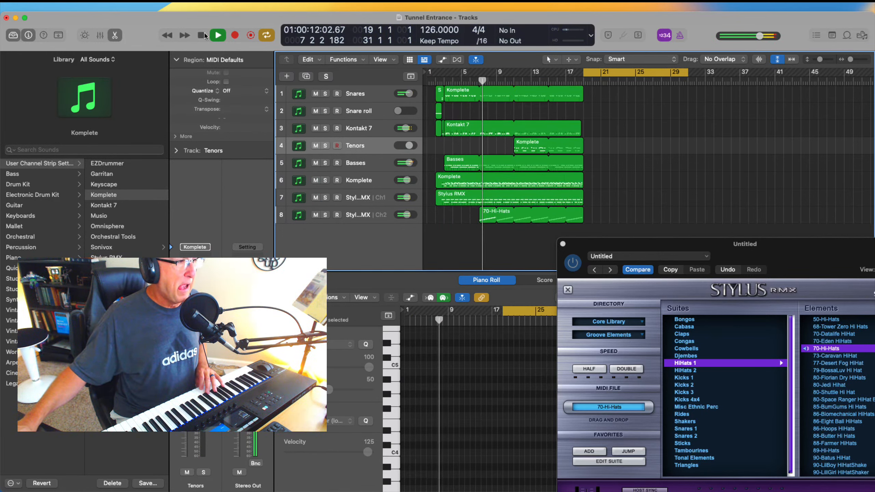
pyautogui.click(202, 35)
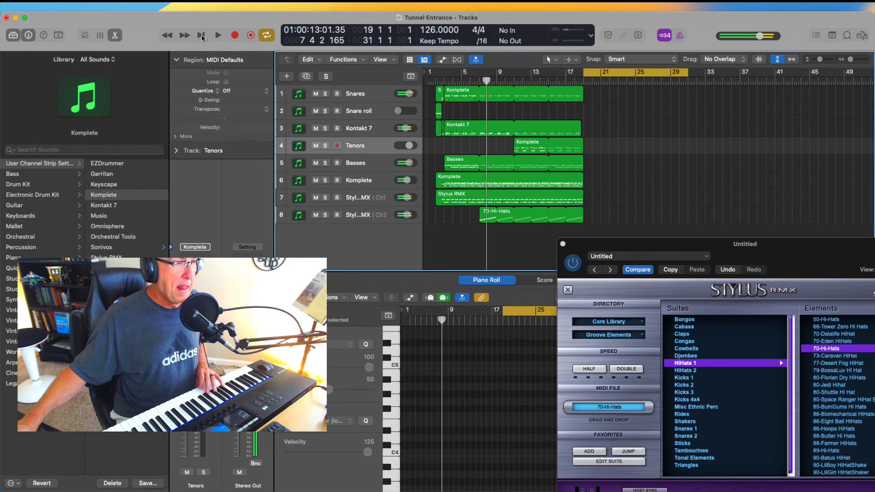
# Record a new part on the Tenors track from bar 19 and shorten the cycle range to end at bar 27.
pyautogui.click(583, 82)
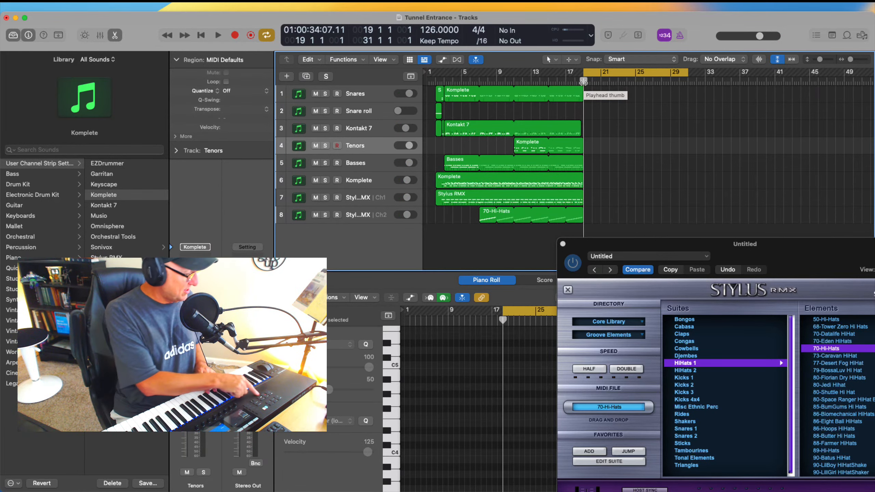
pyautogui.press('r')
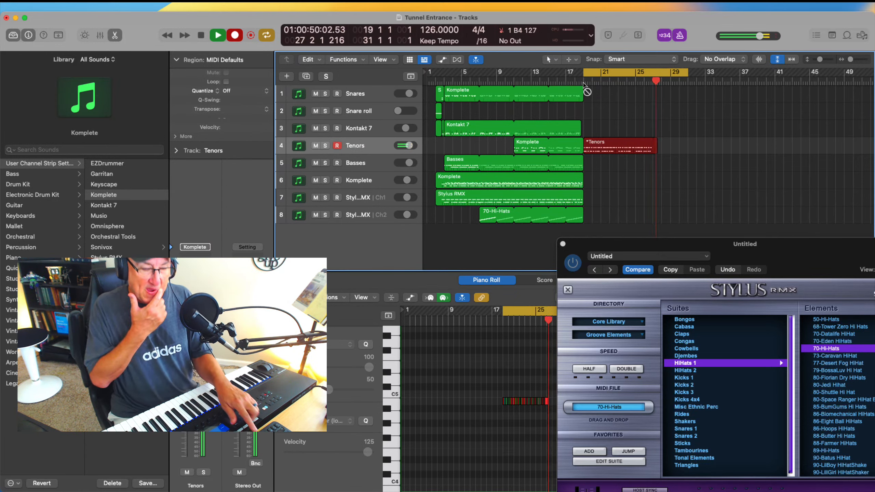
pyautogui.press('space')
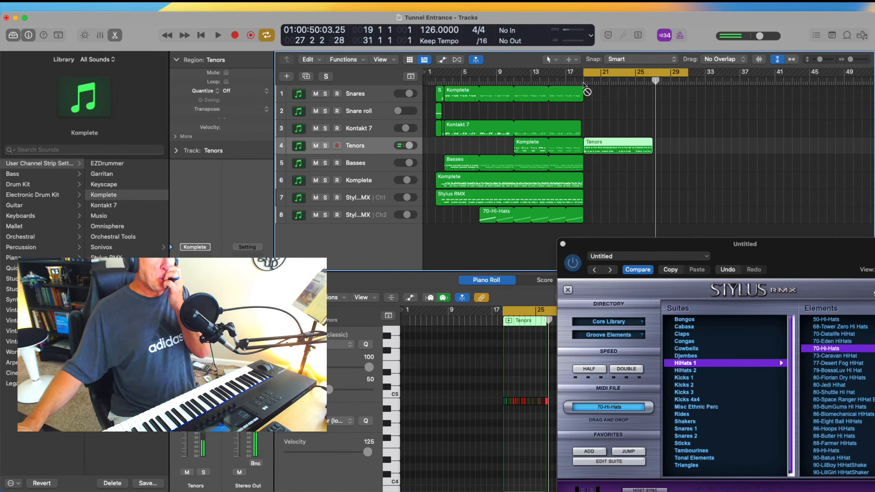
pyautogui.moveTo(687, 74); pyautogui.dragTo(652, 76)
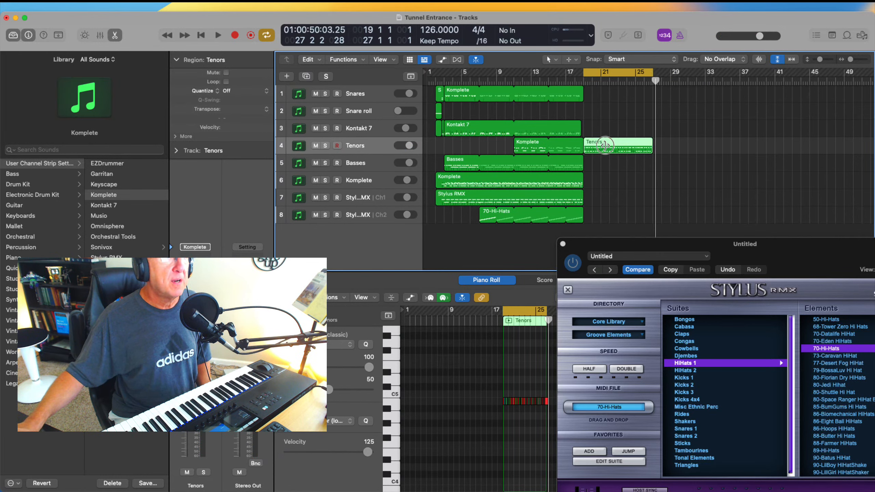
# Check the Snares region's quantize setting, try 1/16 Note quantize on the new Tenors region, and audition it.
pyautogui.click(230, 95)
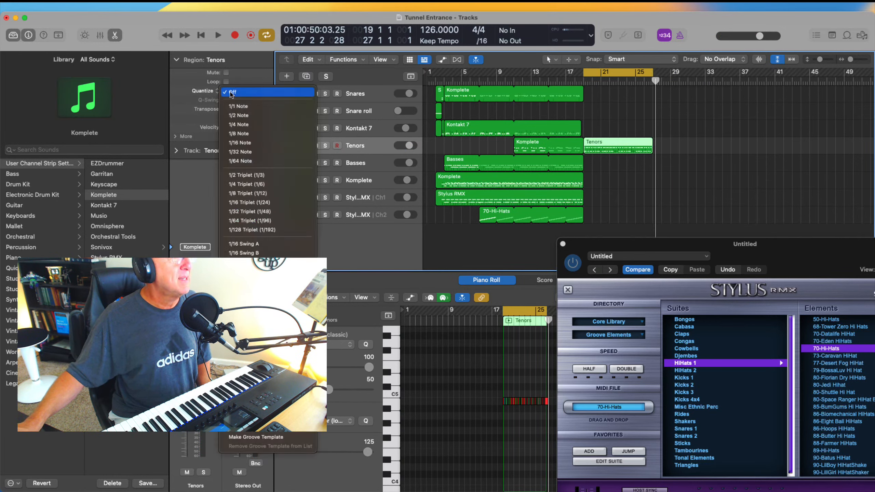
pyautogui.click(463, 93)
pyautogui.click(462, 93)
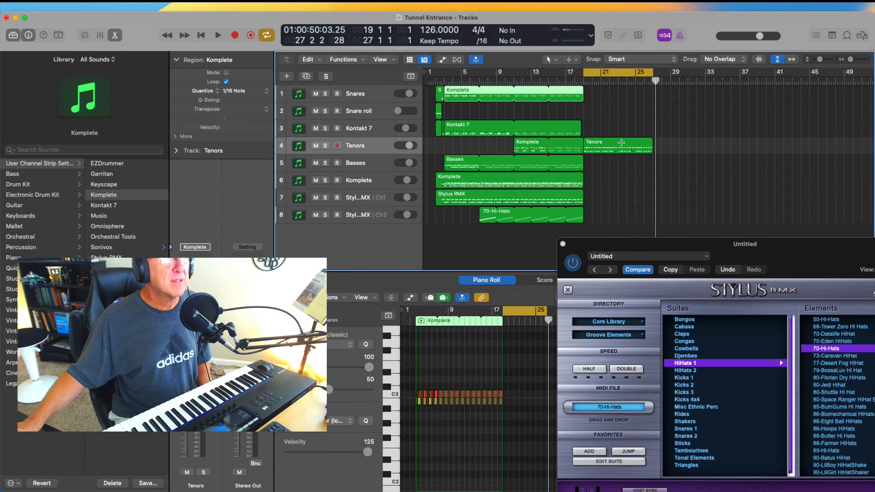
pyautogui.moveTo(606, 146)
pyautogui.mouseDown()
pyautogui.moveTo(610, 96)
pyautogui.moveTo(607, 147)
pyautogui.mouseUp()
pyautogui.press('space')
pyautogui.press('space')
# Duplicate the Tenors track with its settings and move the new bar 19 region onto the duplicate.
pyautogui.rightClick(359, 141)
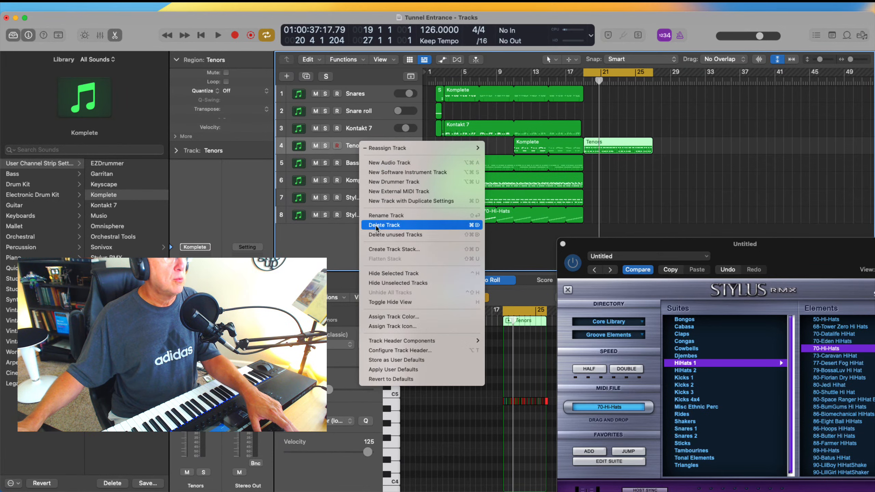
pyautogui.click(382, 202)
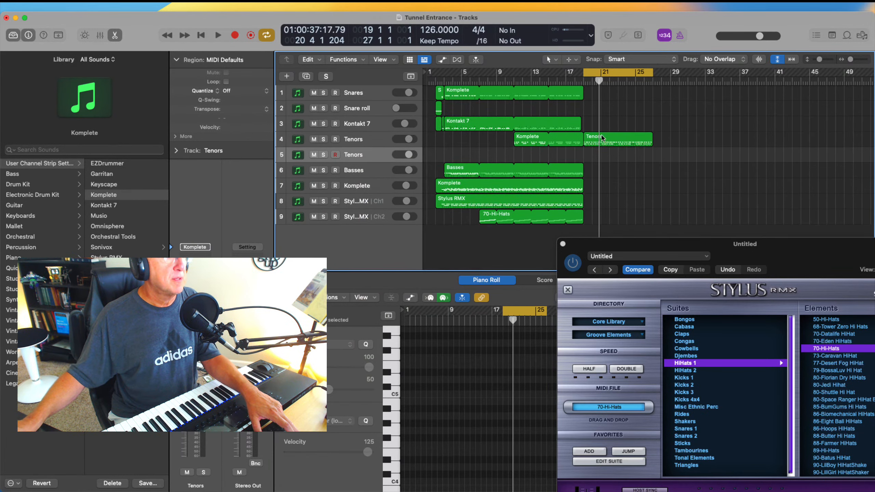
pyautogui.click(595, 144)
pyautogui.moveTo(597, 145); pyautogui.dragTo(596, 157)
# Move the duplicated Tenors track directly below the Snares track and rename it SnaresB.
pyautogui.moveTo(365, 155); pyautogui.dragTo(365, 102)
pyautogui.doubleClick(353, 108)
pyautogui.write('SnaresB')
pyautogui.press('Return')
# Audition the region on SnaresB, try 1/8 Triplet (1/12) quantize on it, and listen again.
pyautogui.press('space')
pyautogui.press('space')
pyautogui.click(234, 91)
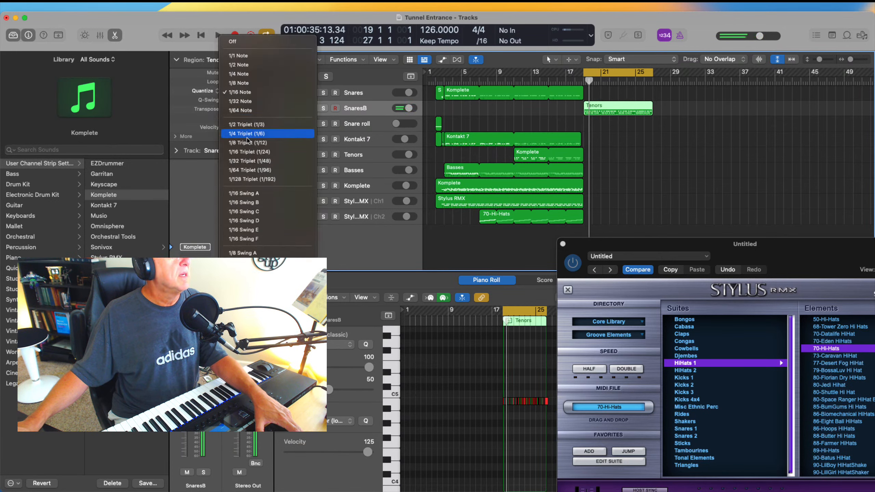
pyautogui.click(247, 142)
pyautogui.press('space')
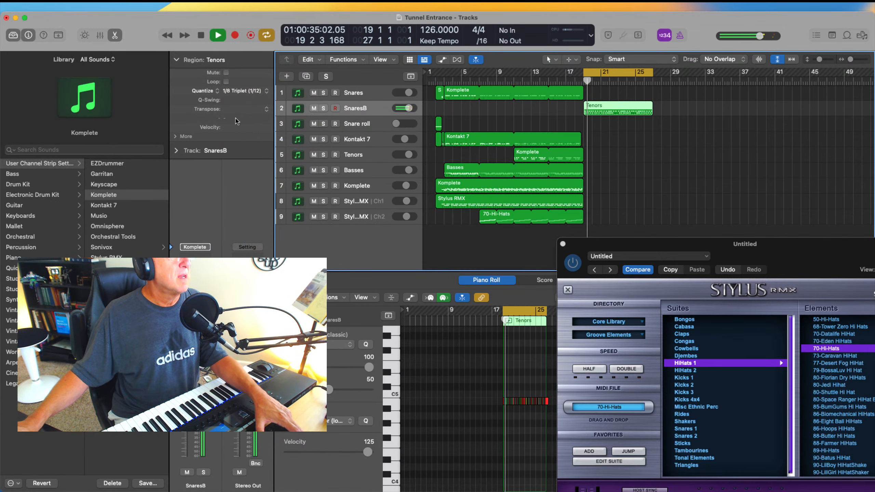
pyautogui.press('space')
# Try 1/16 Swing D and 1/8 Note quantize on the SnaresB track's region, auditioning the result.
pyautogui.click(236, 90)
pyautogui.click(244, 170)
pyautogui.press('space')
pyautogui.press('space')
pyautogui.click(238, 91)
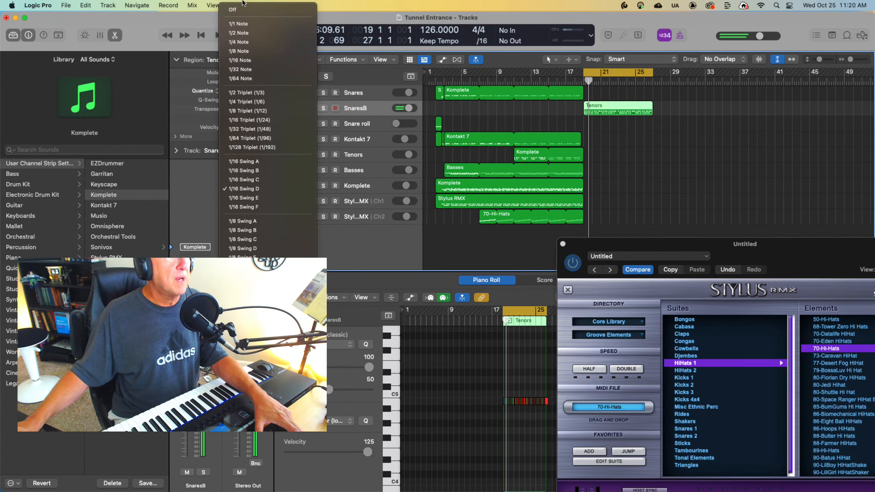
pyautogui.click(244, 51)
pyautogui.press('space')
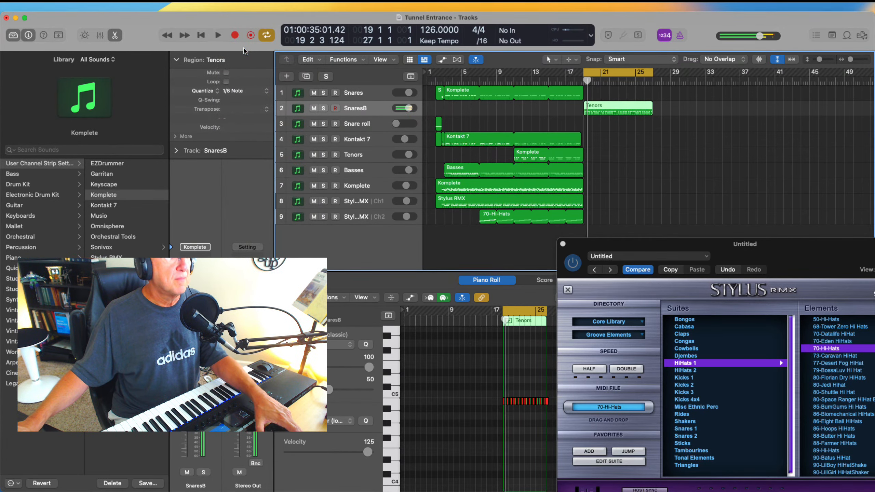
# Try the combined 1/16 & 1/16 Triplet quantize on the SnaresB track's region and play it from bar 19.
pyautogui.click(243, 91)
pyautogui.click(244, 322)
pyautogui.press('space')
pyautogui.press('space')
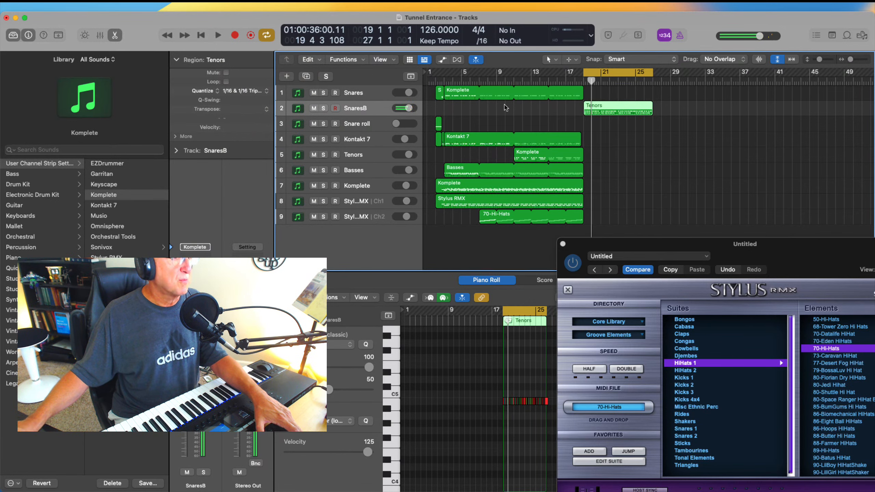
pyautogui.click(616, 80)
pyautogui.press('space')
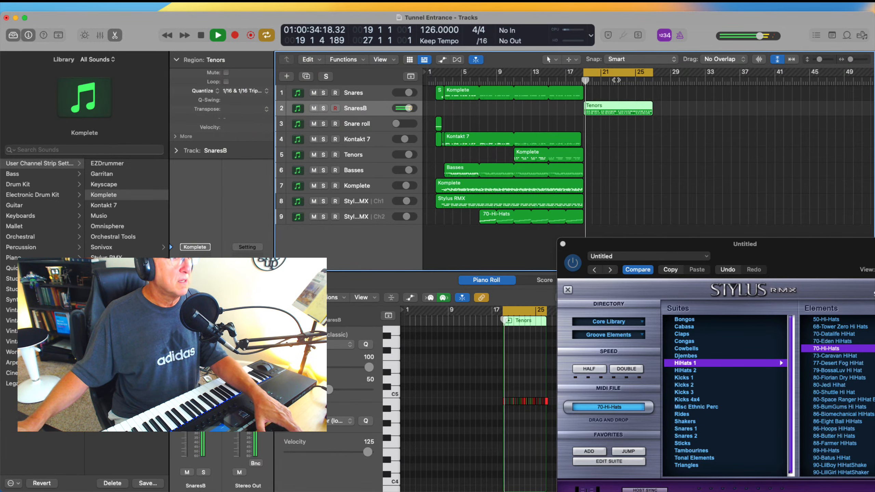
pyautogui.press('space')
# Delete the Tenors region from the SnaresB track and try recording a replacement from bar 19.
pyautogui.press('Delete')
pyautogui.press('r')
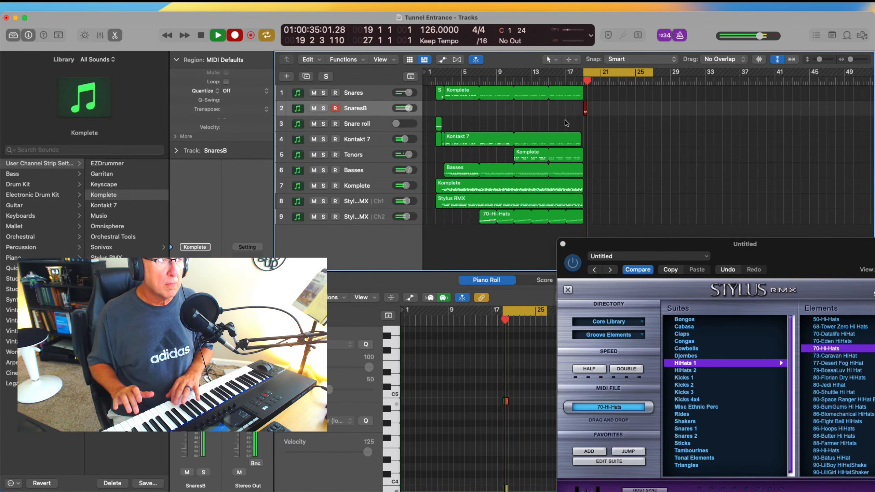
pyautogui.press('space')
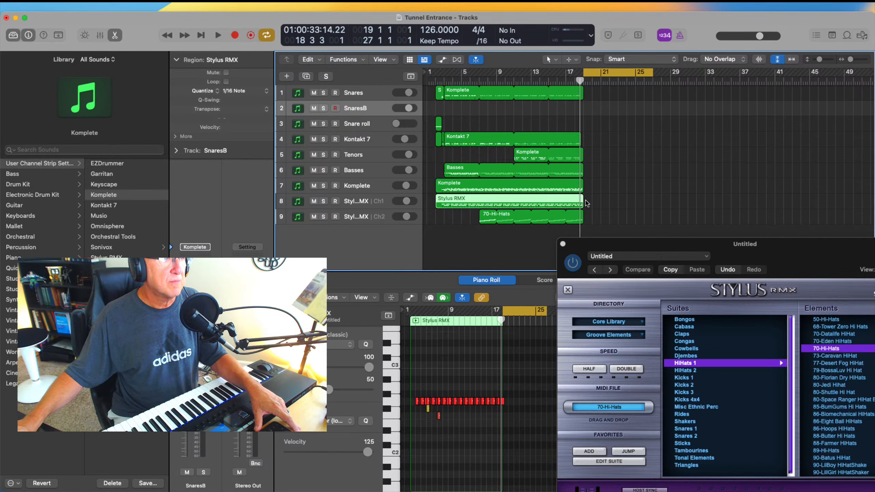
# Extend the Stylus RMX region's loop to bar 27, try a SnaresB take from bar 19, and delete the take.
pyautogui.moveTo(582, 195); pyautogui.dragTo(652, 193)
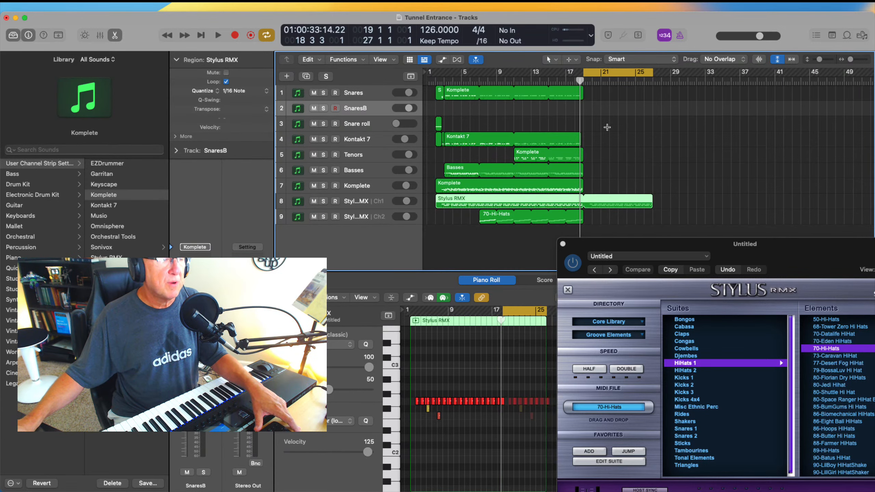
pyautogui.press('r')
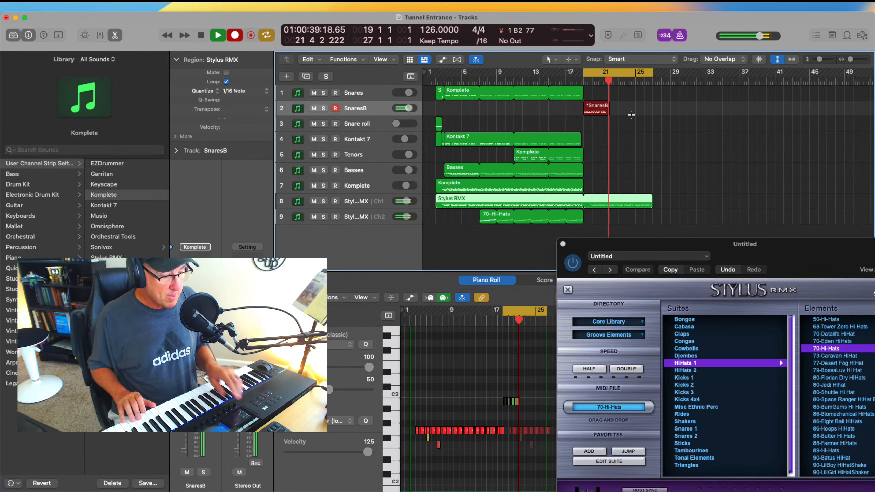
pyautogui.press('space')
pyautogui.press('Delete')
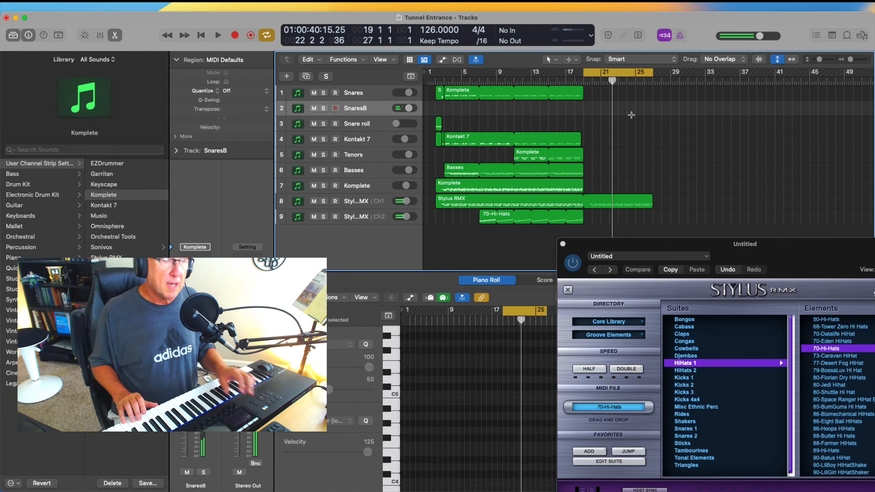
# Try another SnaresB take from bar 19, and undo back through the Stylus RMX loop extension.
pyautogui.press('r')
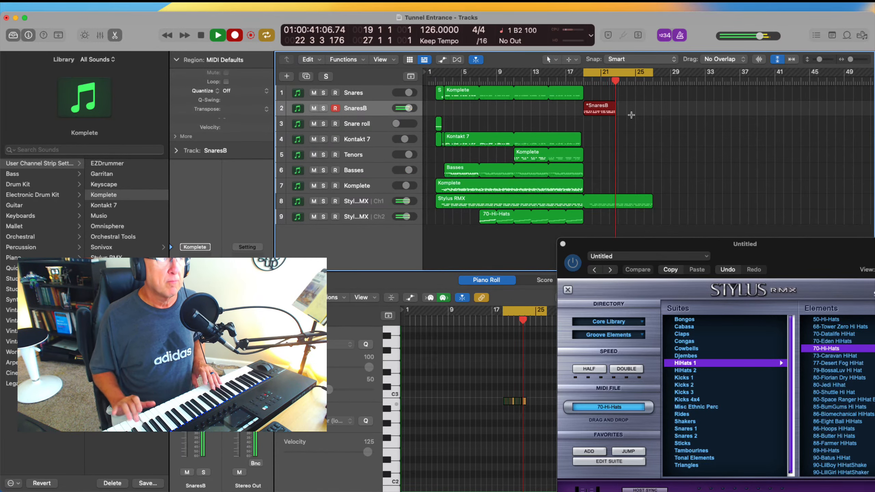
pyautogui.press('space')
pyautogui.press('super+z')
pyautogui.press('super+z')
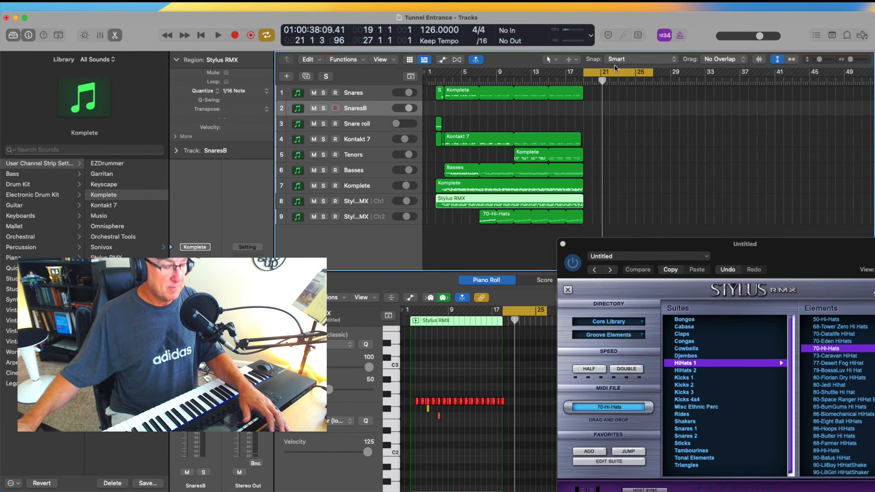
# Try another SnaresB take from bar 19 and delete the recorded region.
pyautogui.press('r')
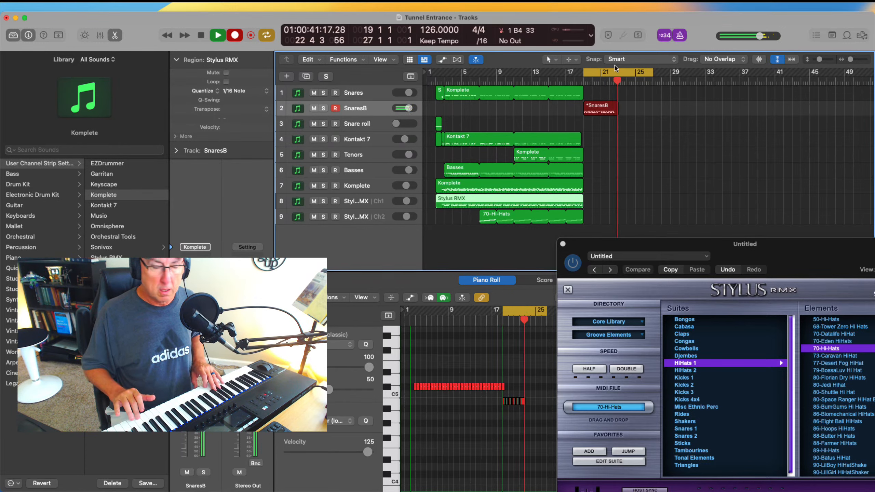
pyautogui.press('space')
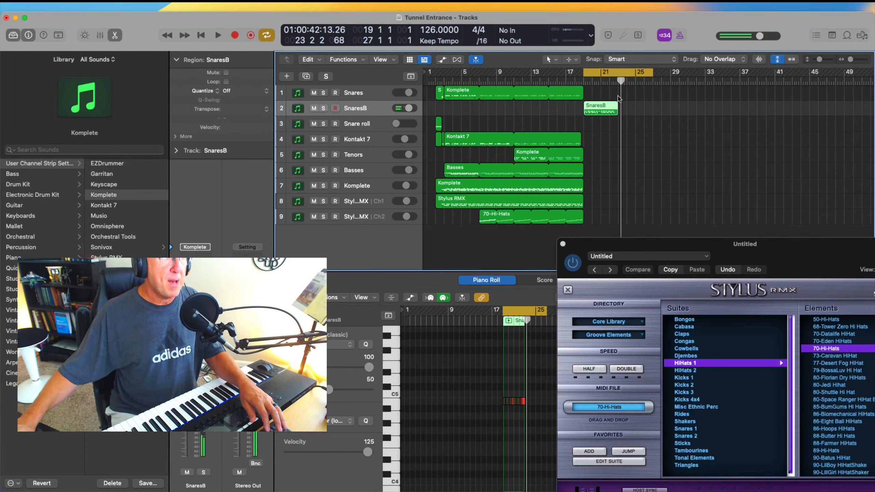
pyautogui.press('Delete')
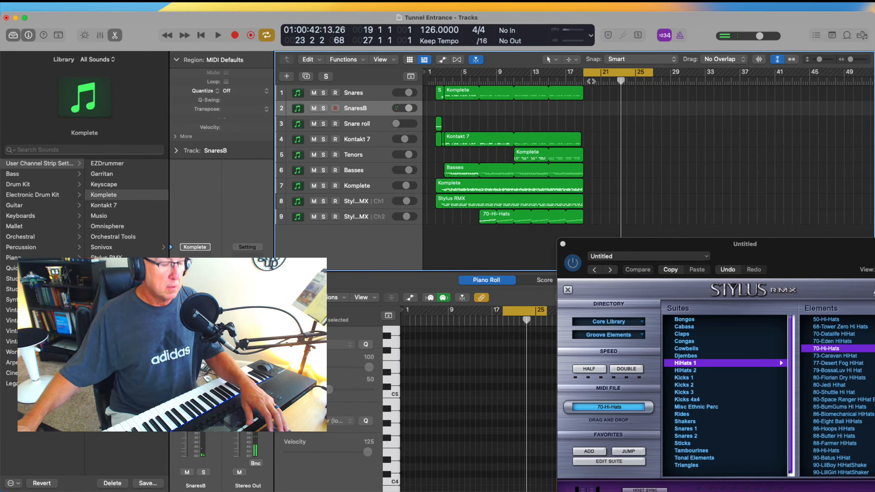
# Record the SnaresB part up to bar 27 and quantize its region to 1/16 Note.
pyautogui.press('r')
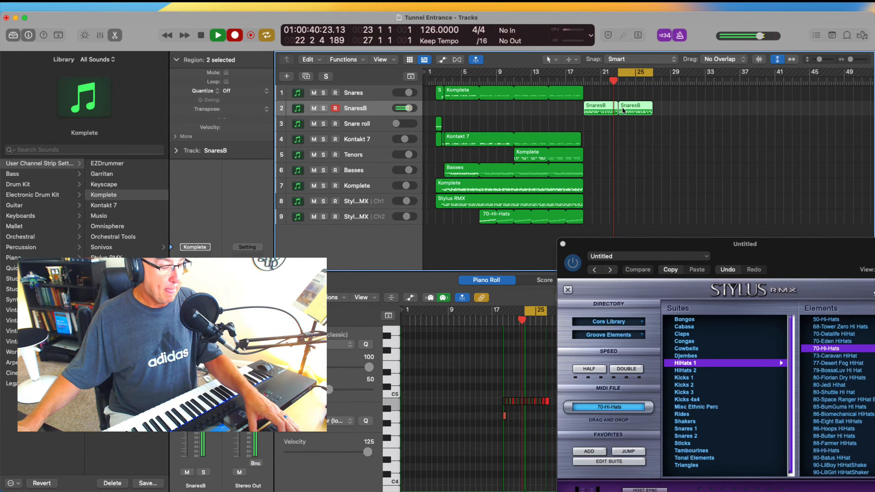
pyautogui.press('space')
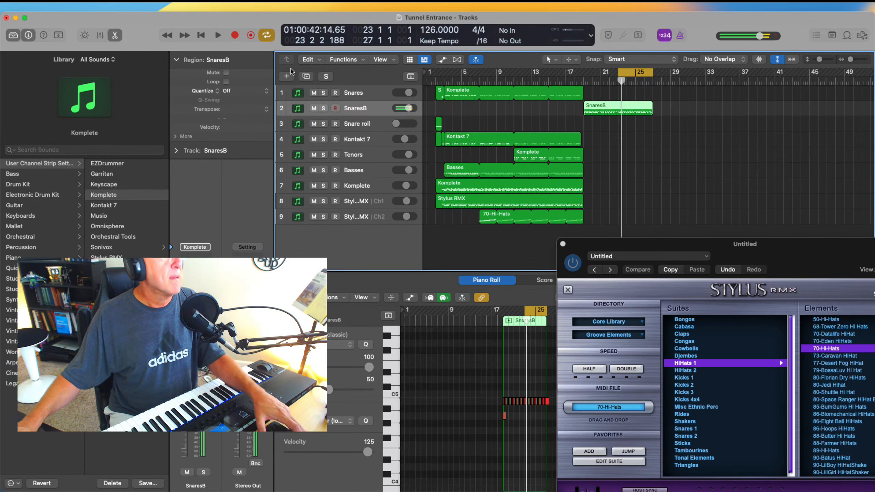
pyautogui.click(227, 91)
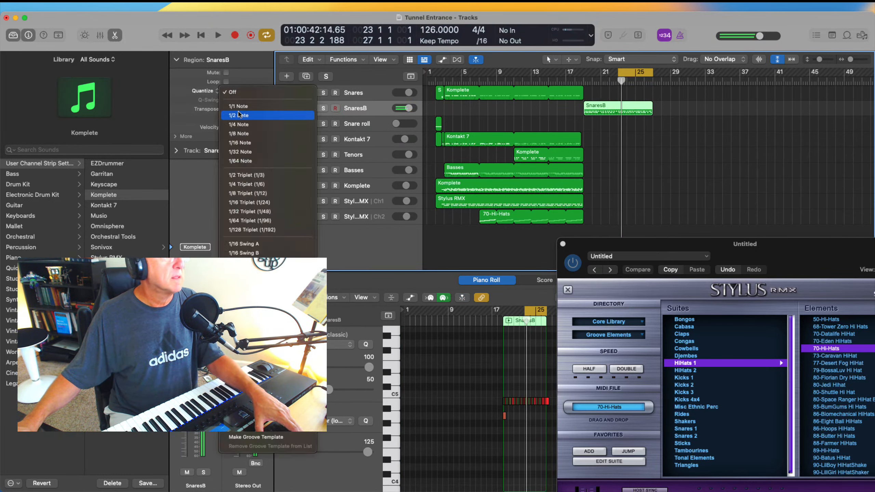
pyautogui.click(246, 142)
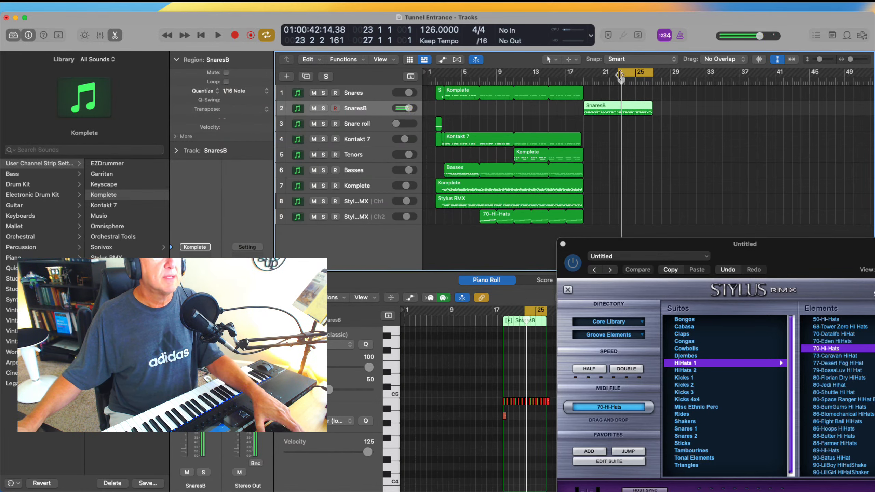
# Set the cycle range to bars 19 through 27 and play back the SnaresB region.
pyautogui.moveTo(619, 75); pyautogui.dragTo(585, 75)
pyautogui.press('space')
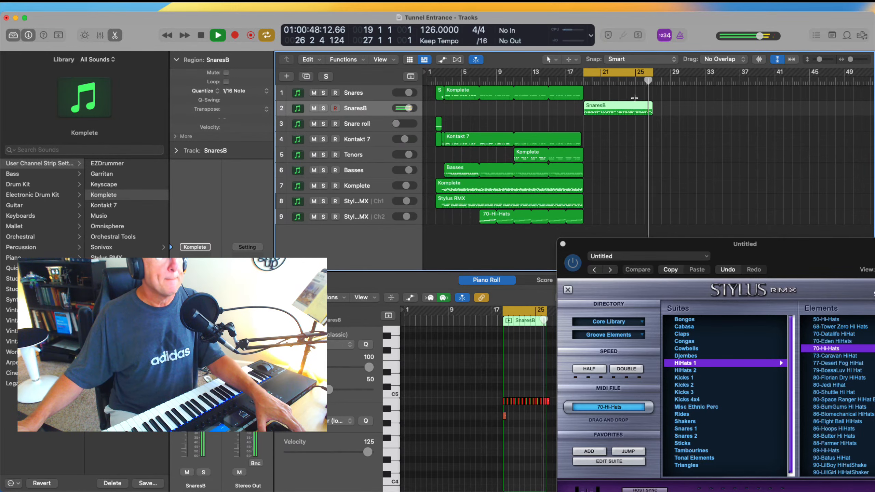
pyautogui.press('space')
# Record a new part on the Tenors track from bar 19 to bar 27.
pyautogui.click(365, 155)
pyautogui.click(582, 81)
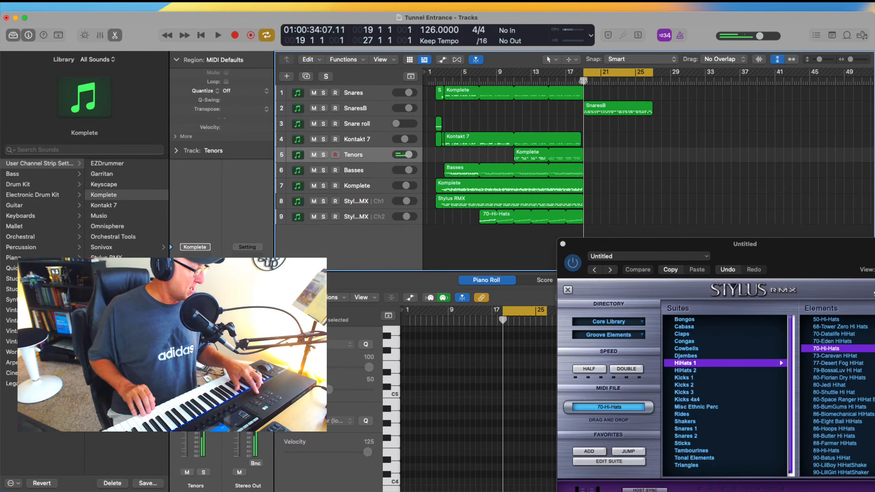
pyautogui.press('space')
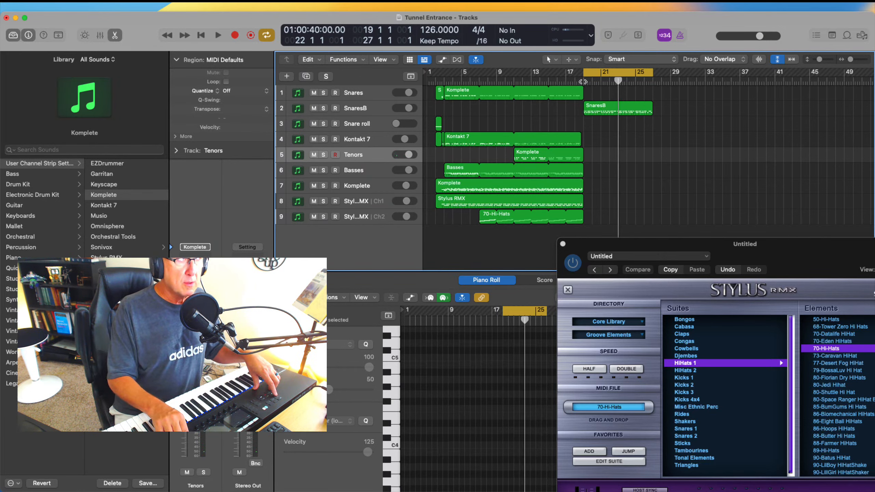
pyautogui.press('space')
pyautogui.press('r')
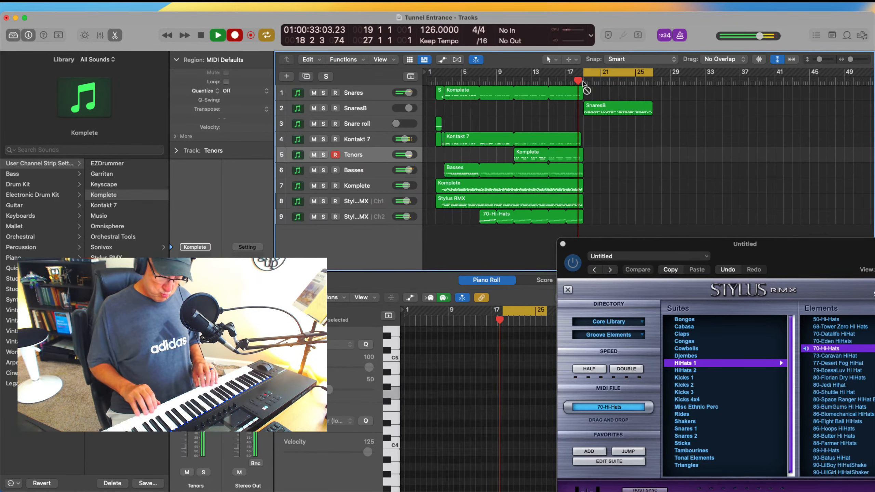
pyautogui.press('space')
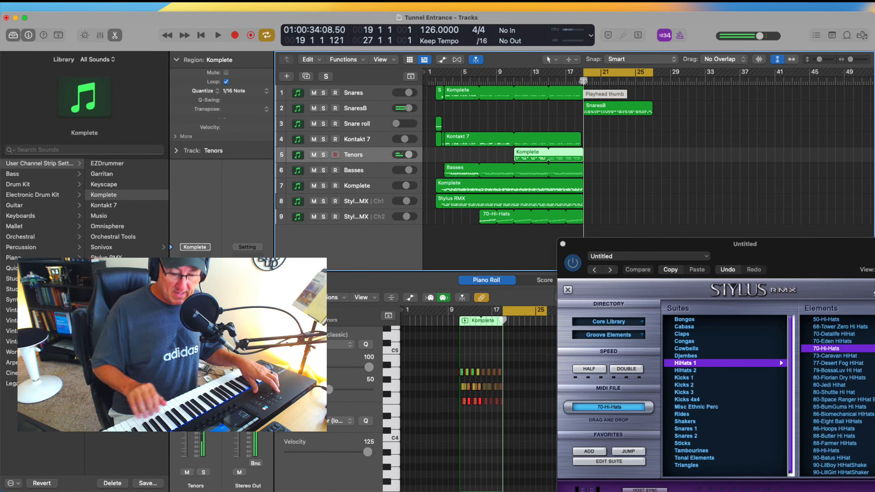
pyautogui.press('r')
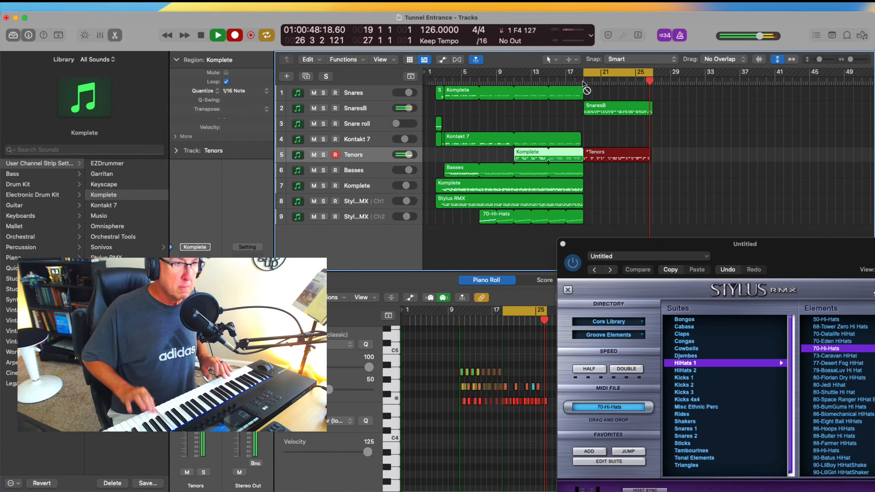
pyautogui.press('space')
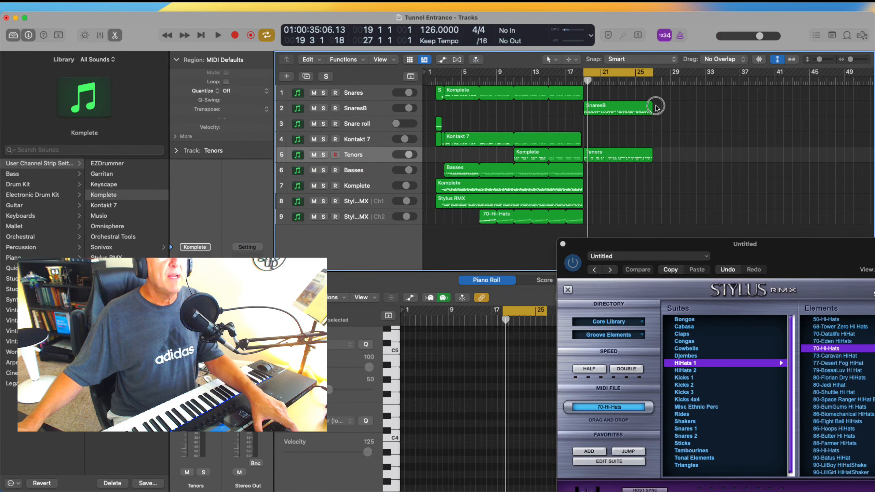
# Loop the new SnaresB and Tenors regions to bar 35 with cycling off, and select the Basses track at bar 27.
pyautogui.moveTo(656, 106); pyautogui.dragTo(642, 159)
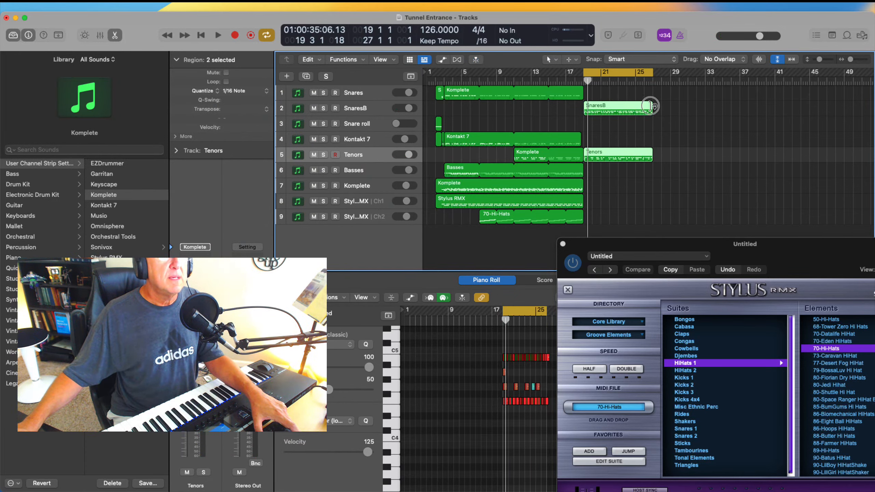
pyautogui.moveTo(650, 106); pyautogui.dragTo(718, 109)
pyautogui.click(722, 82)
pyautogui.click(614, 73)
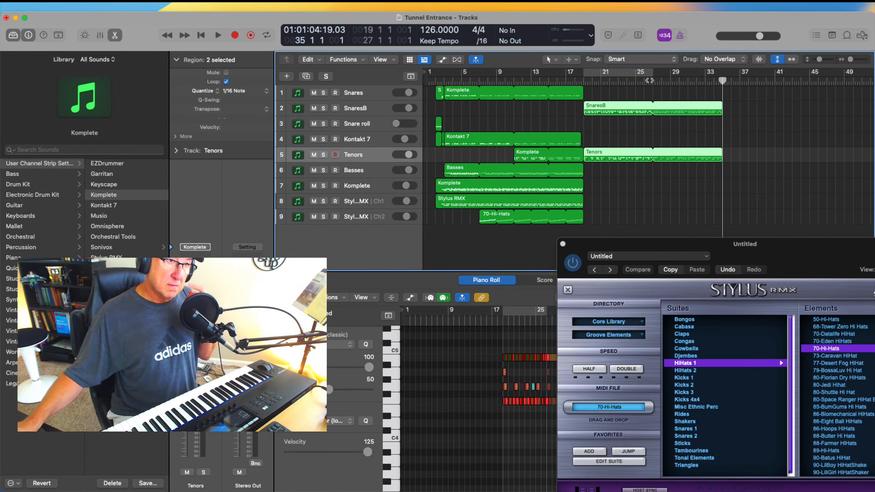
pyautogui.click(650, 80)
pyautogui.click(368, 170)
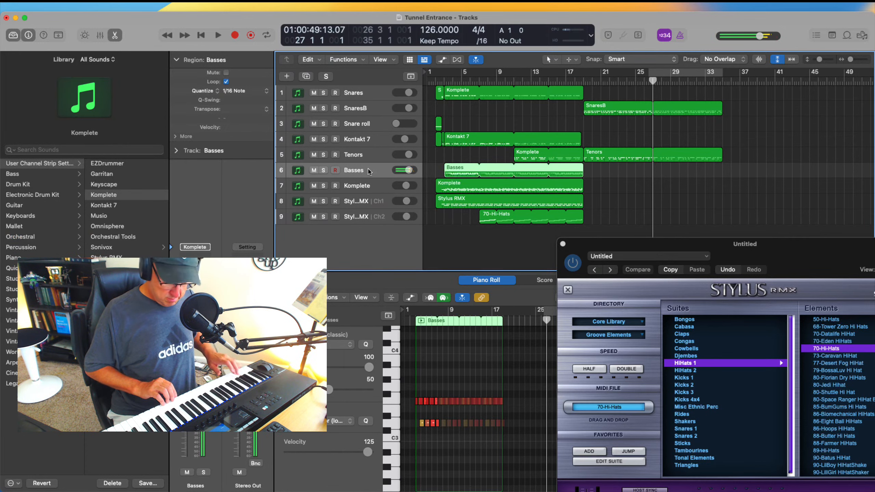
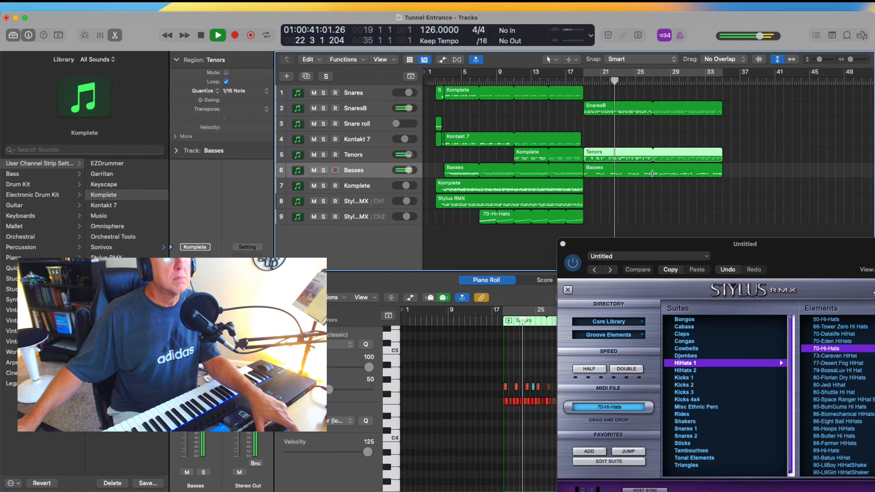
# Split the second-section Basses region at bar 27 and delete its bar 19 to 27 portion.
pyautogui.click(652, 173)
pyautogui.click(617, 170)
pyautogui.press('Delete')
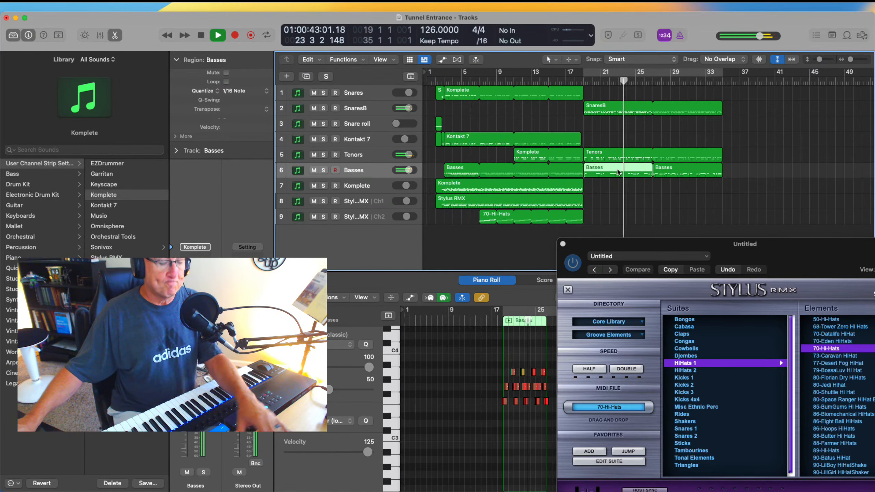
pyautogui.press('space')
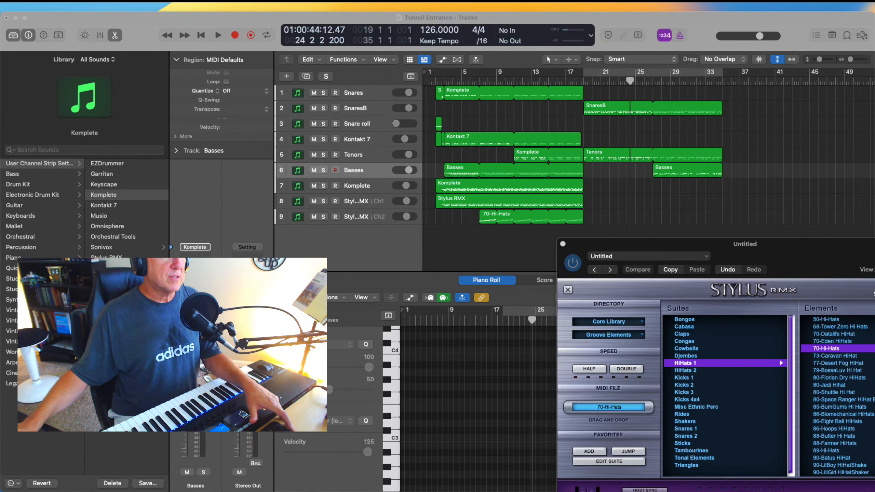
# Play the arrangement from bar 19 and again from just before bar 17 to hear the transition between sections.
pyautogui.click(584, 81)
pyautogui.press('space')
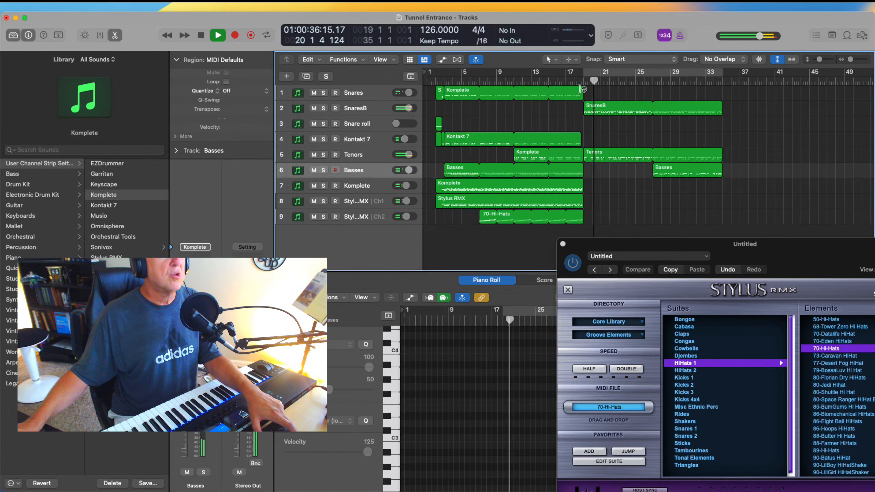
pyautogui.press('space')
pyautogui.click(562, 81)
pyautogui.press('space')
pyautogui.moveTo(563, 81); pyautogui.dragTo(603, 124)
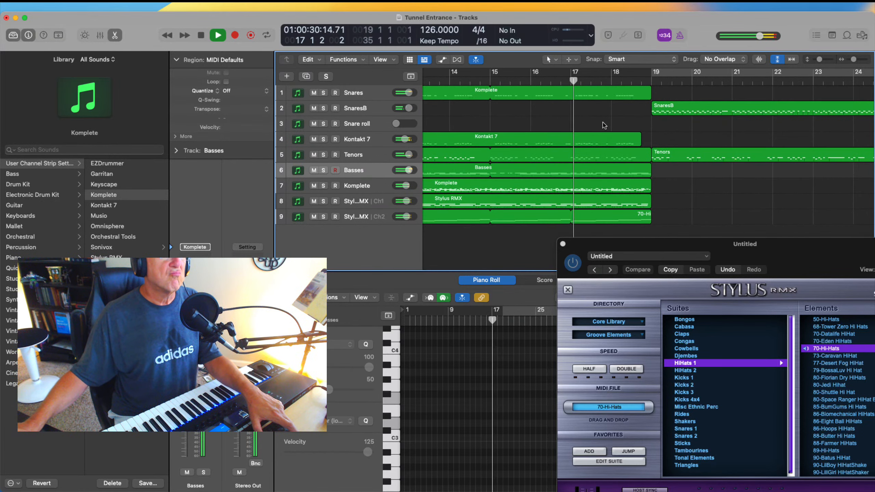
pyautogui.press('super+Left')
pyautogui.press('super+Left')
pyautogui.press('super+Left')
pyautogui.press('super+Left')
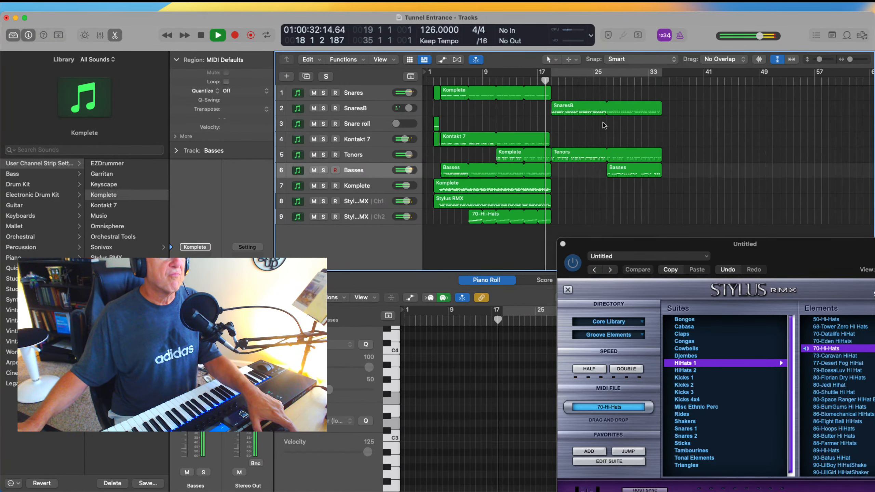
# Split the Tenors region at bar 23 and delete its bar 19 to 23 portion.
pyautogui.keyDown('super'); pyautogui.doubleClick(579, 156); pyautogui.keyUp('super')
pyautogui.click(566, 153)
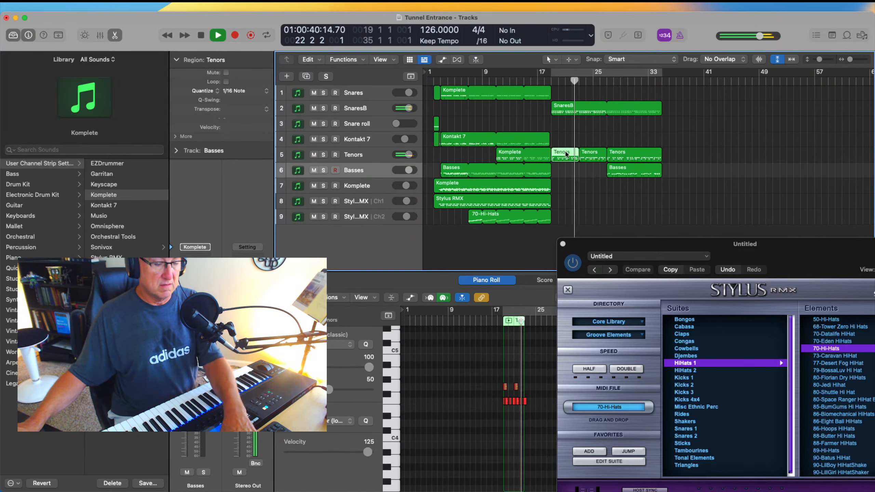
pyautogui.press('Delete')
pyautogui.press('space')
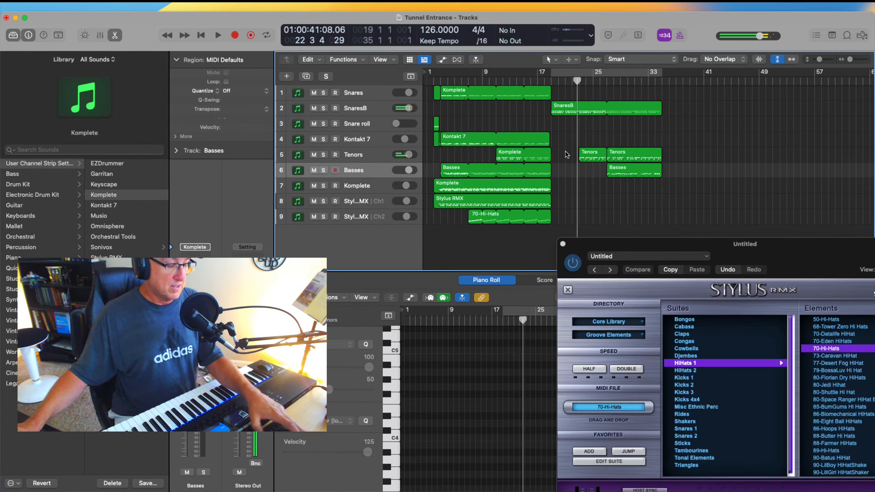
# Play the second section from bar 19 to bar 35.
pyautogui.click(552, 81)
pyautogui.press('space')
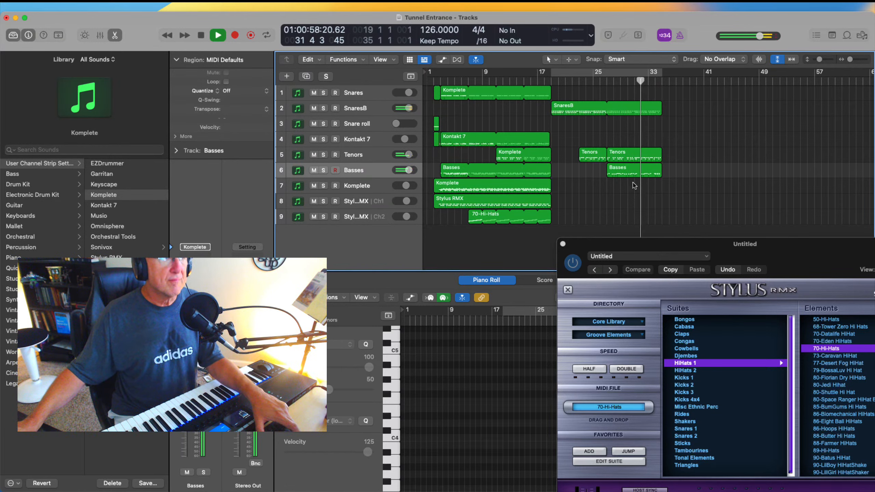
pyautogui.press('space')
# Copy the 70-Hi-Hats region to bar 19 on its own track and extend its loop to bar 35.
pyautogui.click(474, 212)
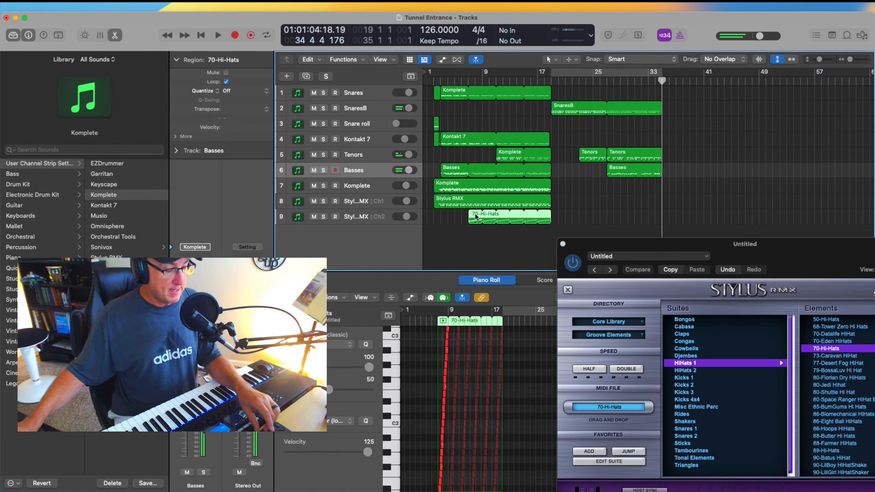
pyautogui.click(551, 82)
pyautogui.press('super+c')
pyautogui.press('super+v')
pyautogui.moveTo(633, 212); pyautogui.dragTo(661, 213)
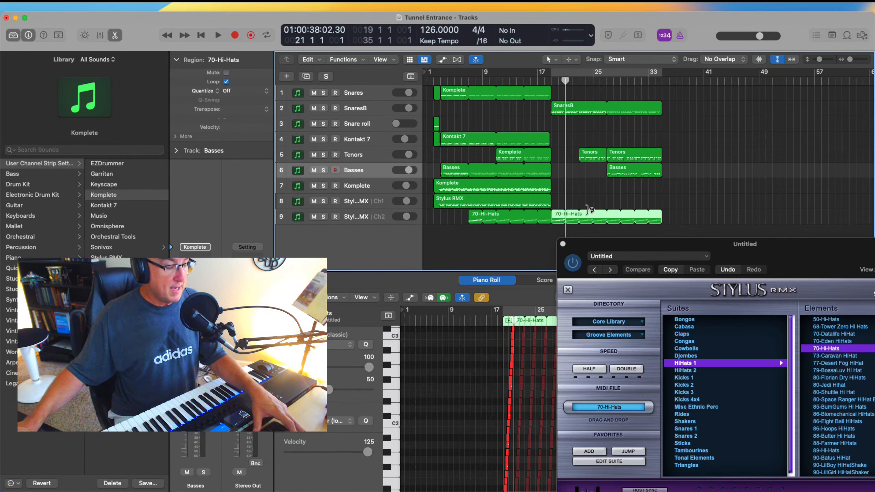
# Try a volume automation fade-in on the Stylus RMX Ch2 track from bar 19 to bar 27.
pyautogui.press('a')
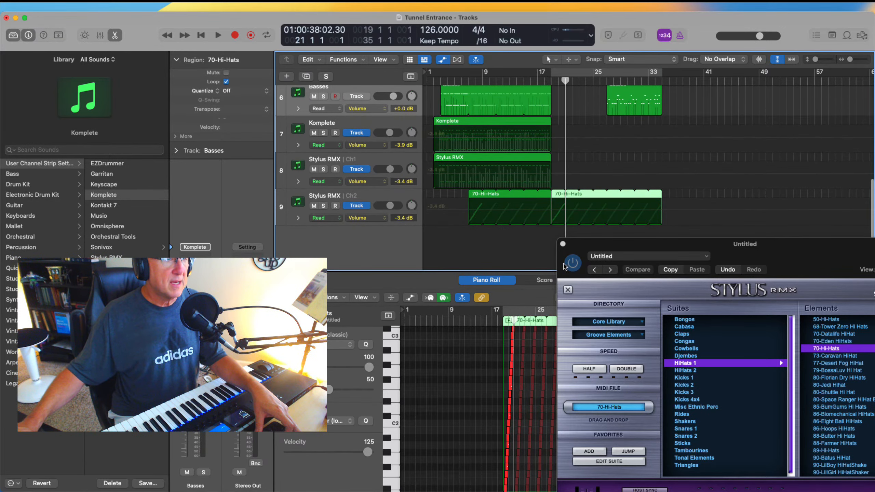
pyautogui.moveTo(586, 248); pyautogui.dragTo(586, 259)
pyautogui.click(606, 210)
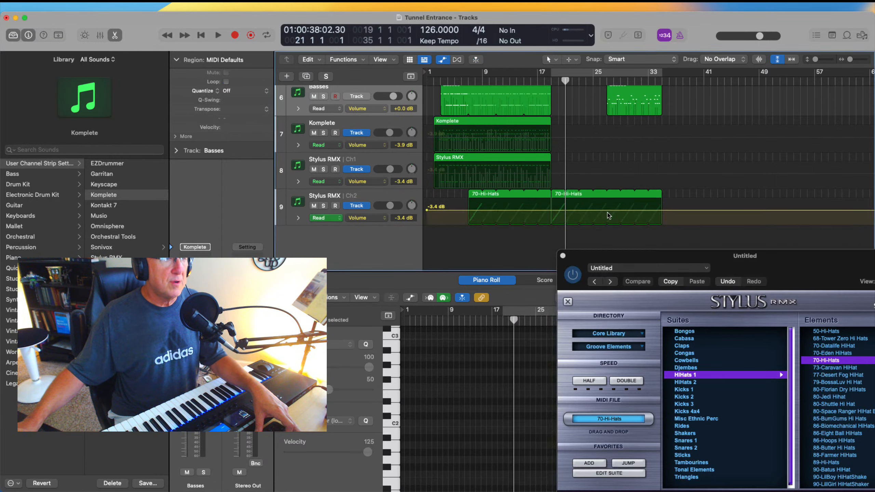
pyautogui.click(606, 210)
pyautogui.click(551, 210)
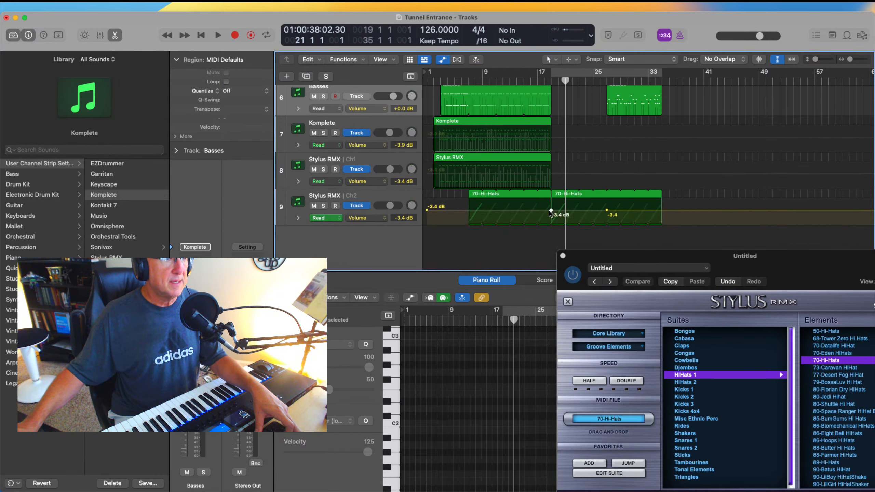
pyautogui.click(549, 210)
pyautogui.moveTo(550, 210); pyautogui.dragTo(551, 222)
pyautogui.press('space')
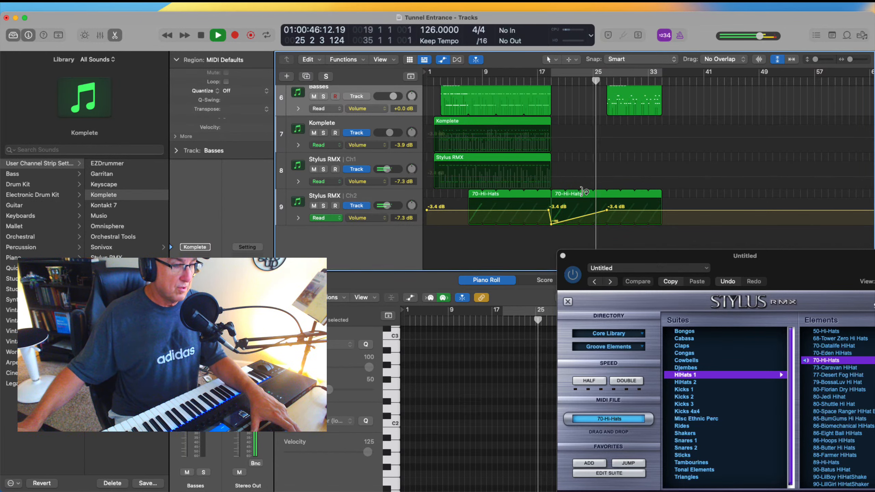
pyautogui.press('space')
pyautogui.press('a')
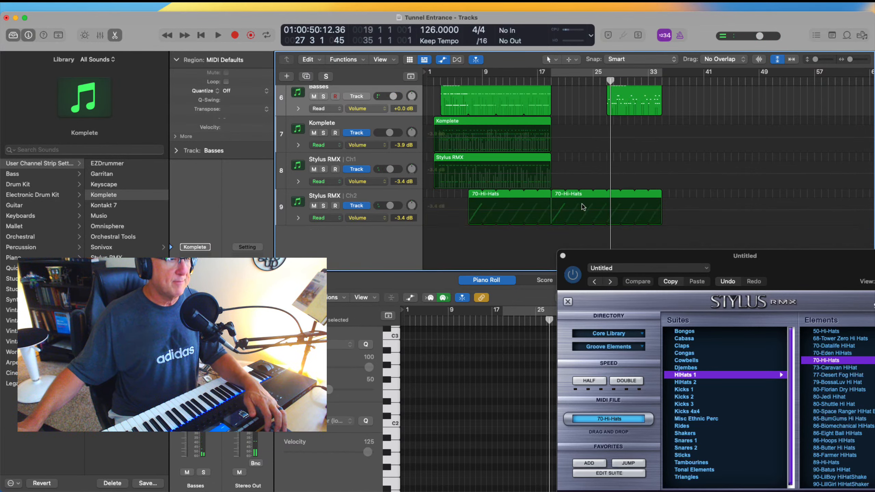
# Move the copied 70-Hi-Hats region onto the Basses track at bar 19 and return the playhead to bar 19.
pyautogui.click(582, 206)
pyautogui.moveTo(582, 204); pyautogui.dragTo(581, 100)
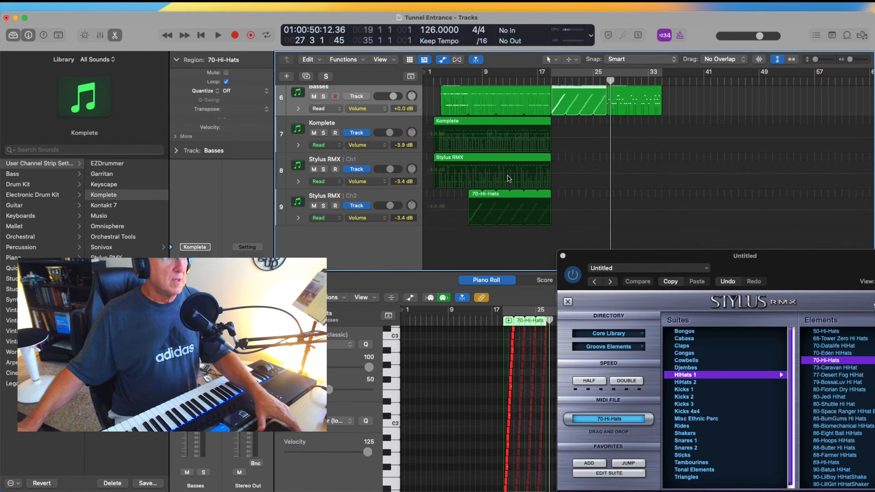
pyautogui.click(551, 81)
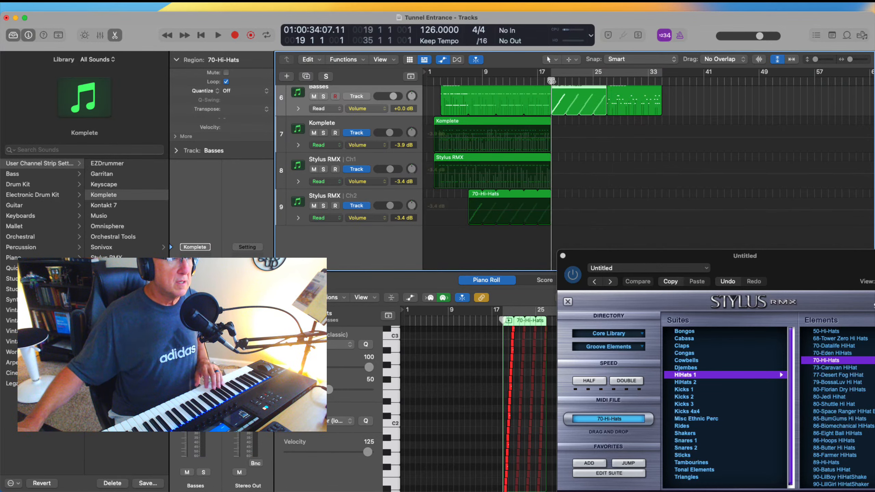
# Audition the Stylus RMX Ch1 track's sounds, select the Komplete track, and look over the track arrangement.
pyautogui.click(381, 162)
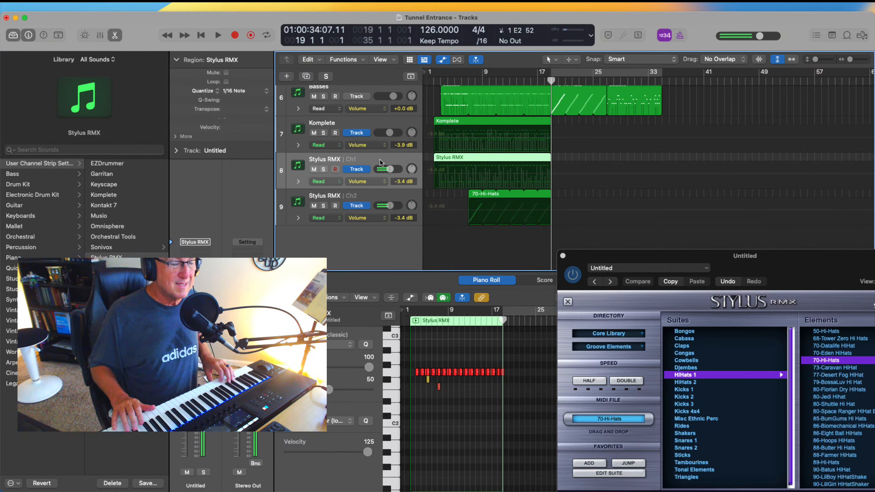
pyautogui.click(335, 123)
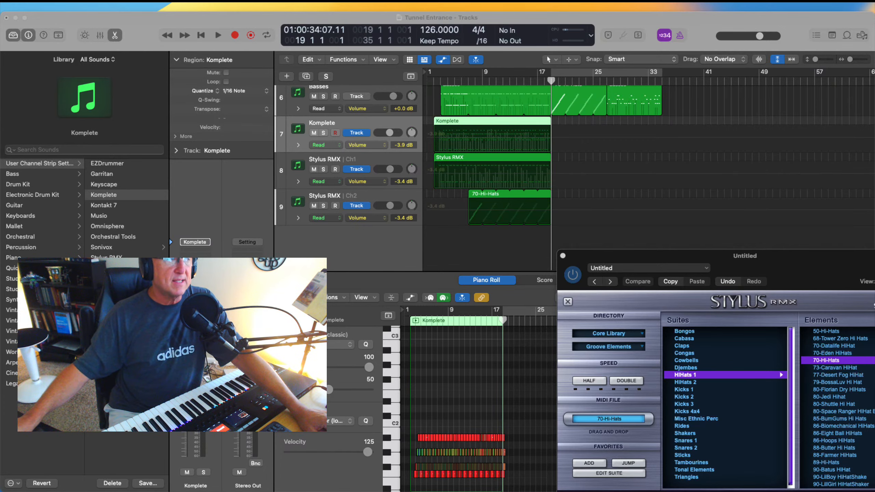
pyautogui.click(568, 148)
pyautogui.scroll(5, 581, 150)
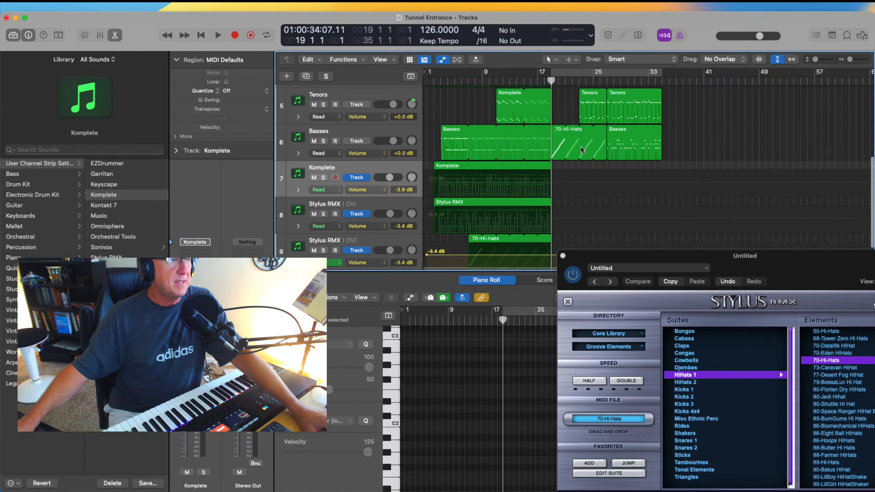
pyautogui.scroll(-5, 581, 150)
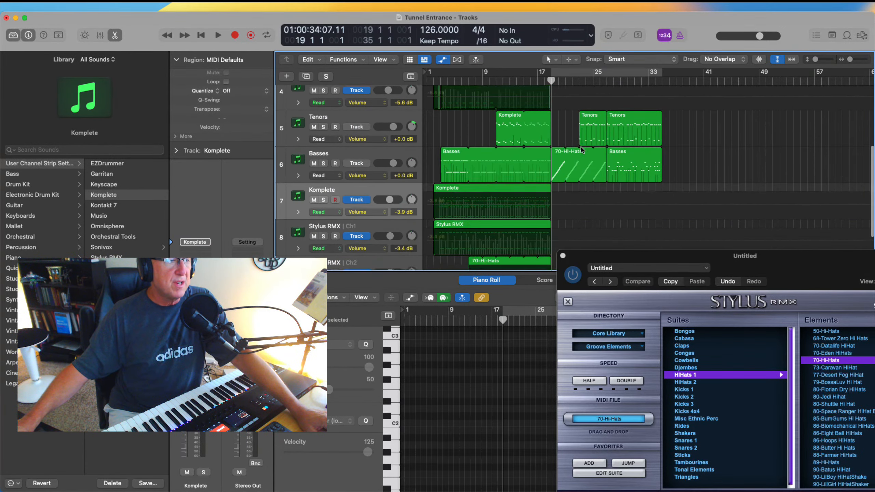
pyautogui.scroll(5, 581, 150)
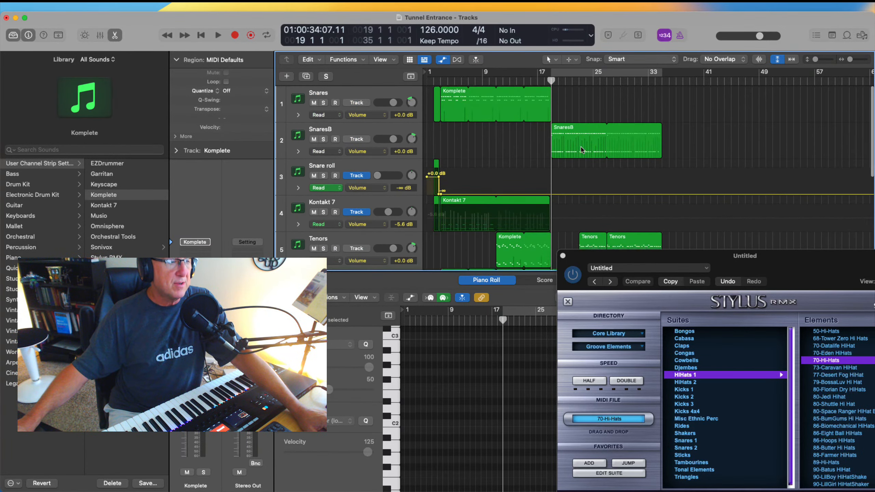